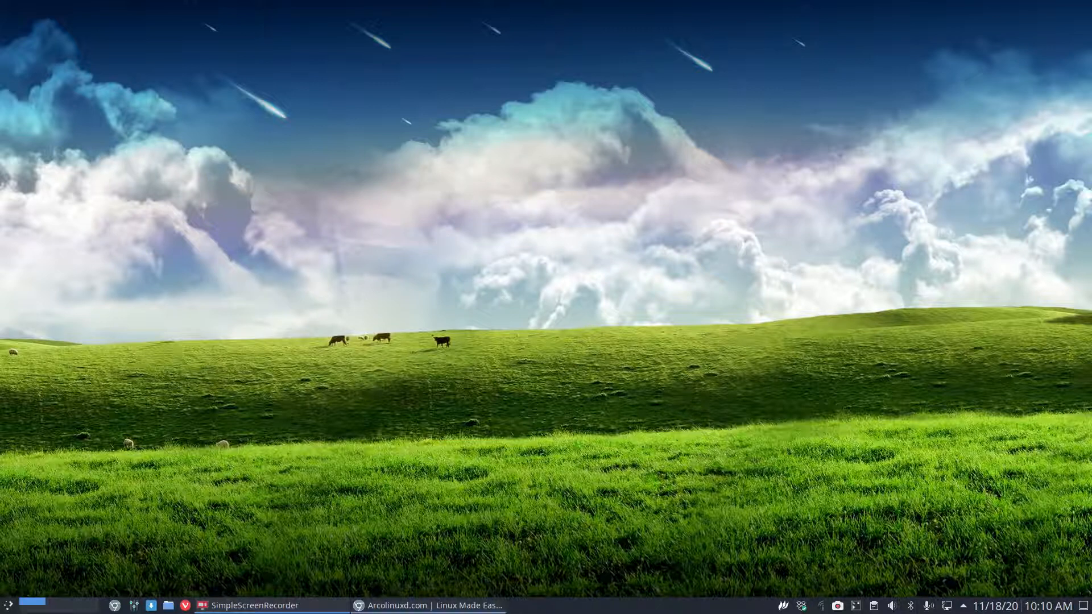
Bring the arcolinuxd.com Chromium window to the front and glance down the home page.
click(452, 608)
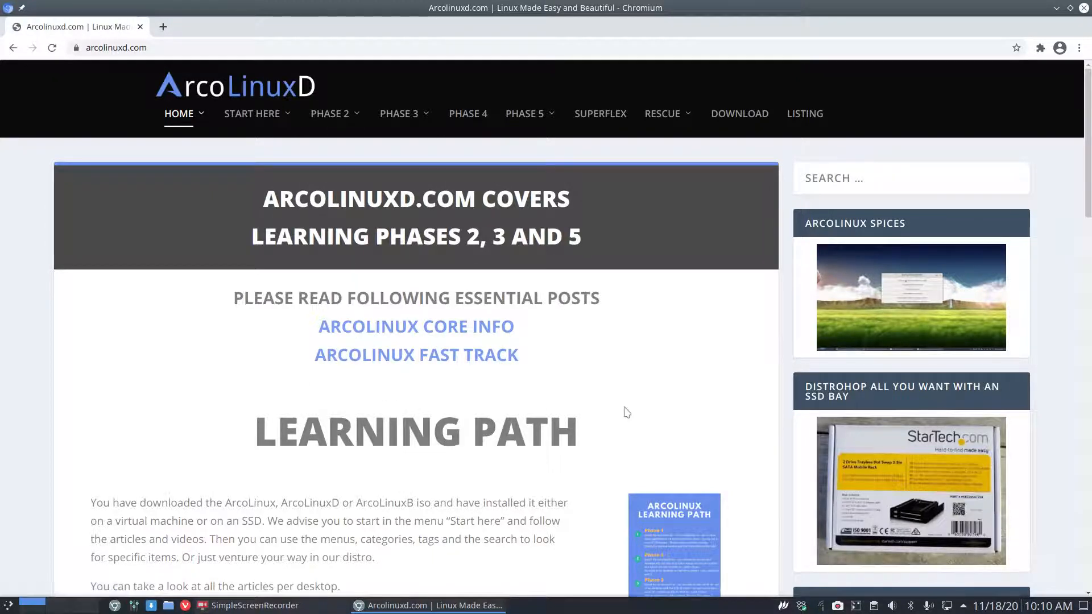
scroll(626, 412, down, 2)
scroll(536, 349, up, 2)
Go through the PHASE 3 > MATE site menu to the MATE INSTALLATION article.
mouse_move(277, 138)
mouse_move(348, 114)
mouse_move(338, 187)
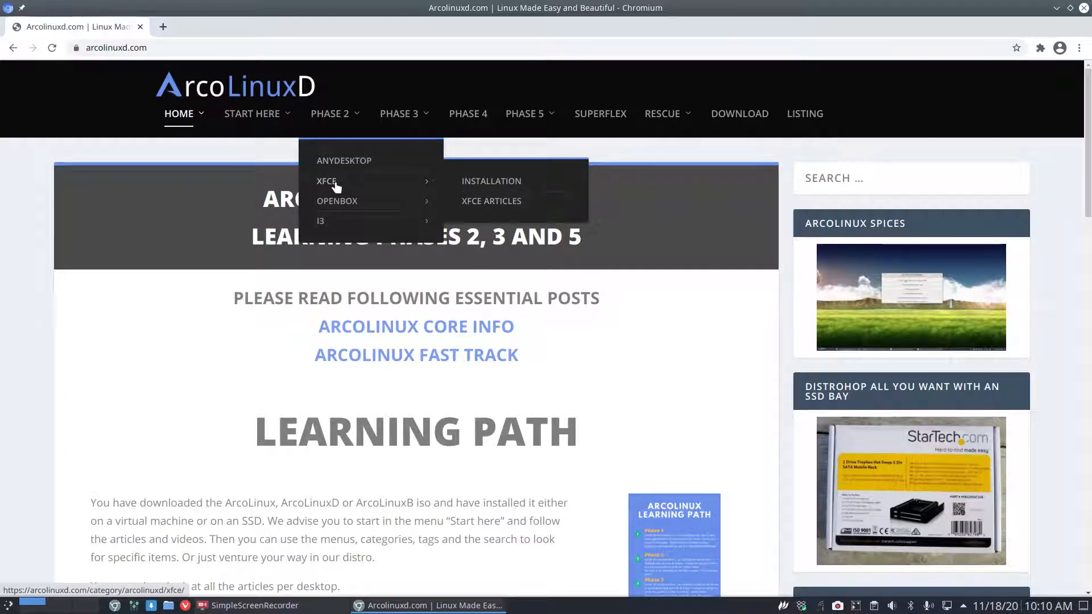
mouse_move(324, 221)
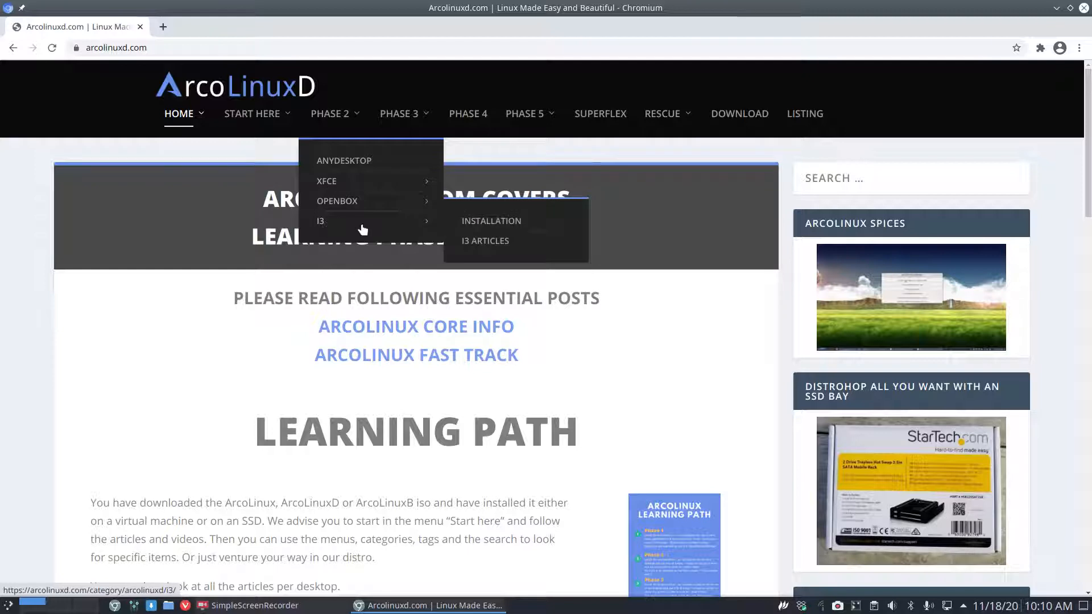
mouse_move(426, 204)
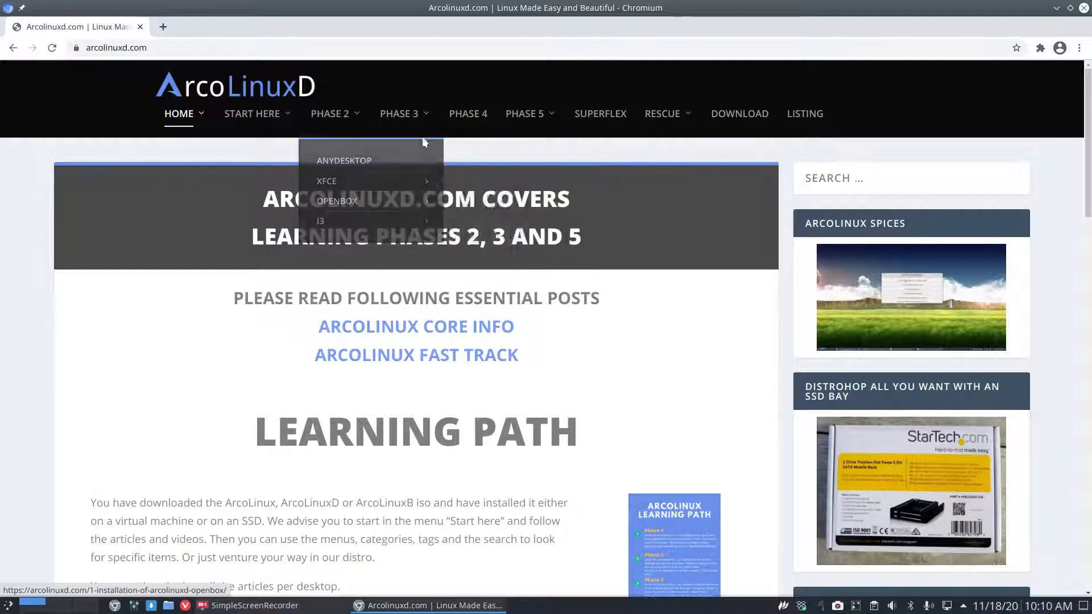
mouse_move(418, 117)
mouse_move(411, 181)
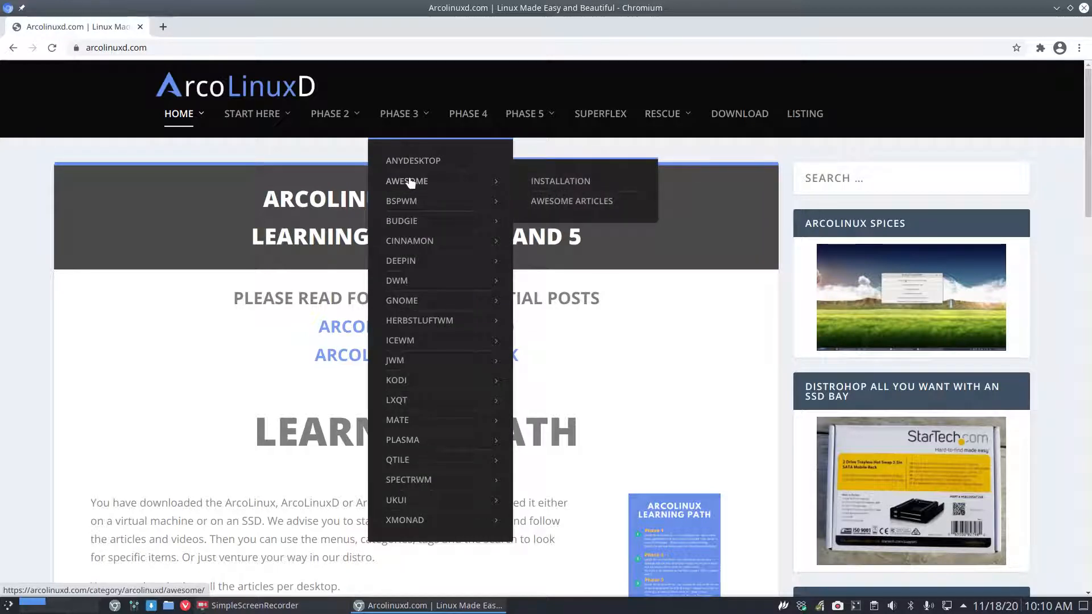
mouse_move(421, 320)
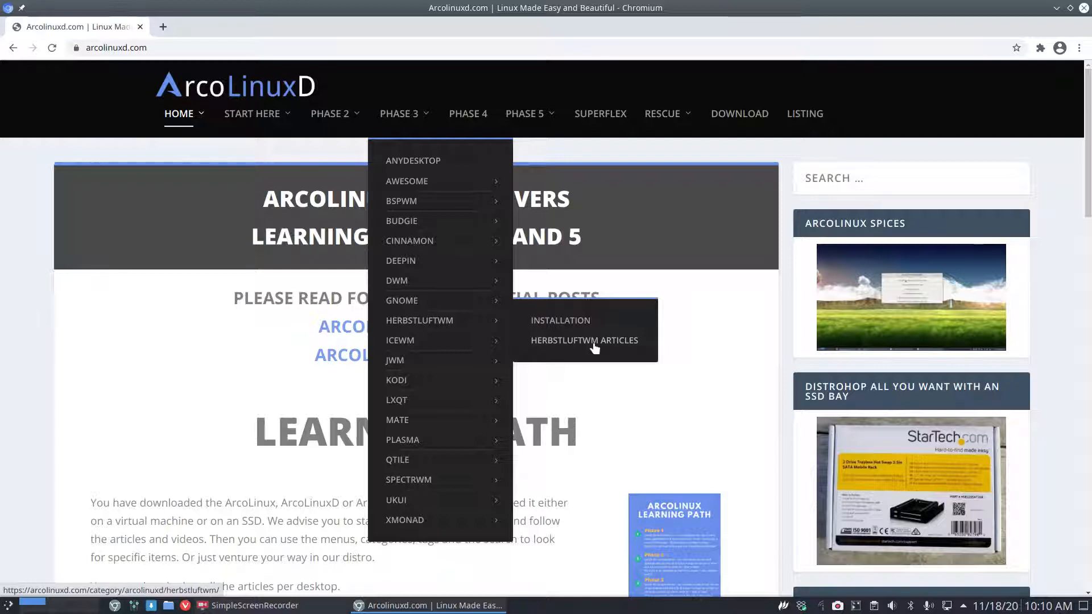
mouse_move(405, 424)
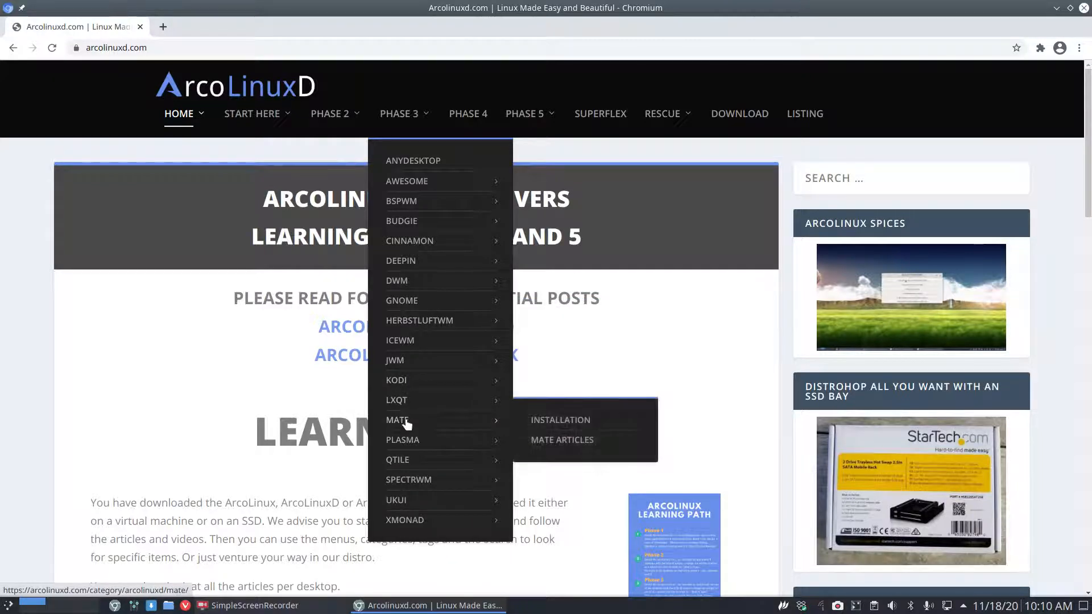
click(563, 422)
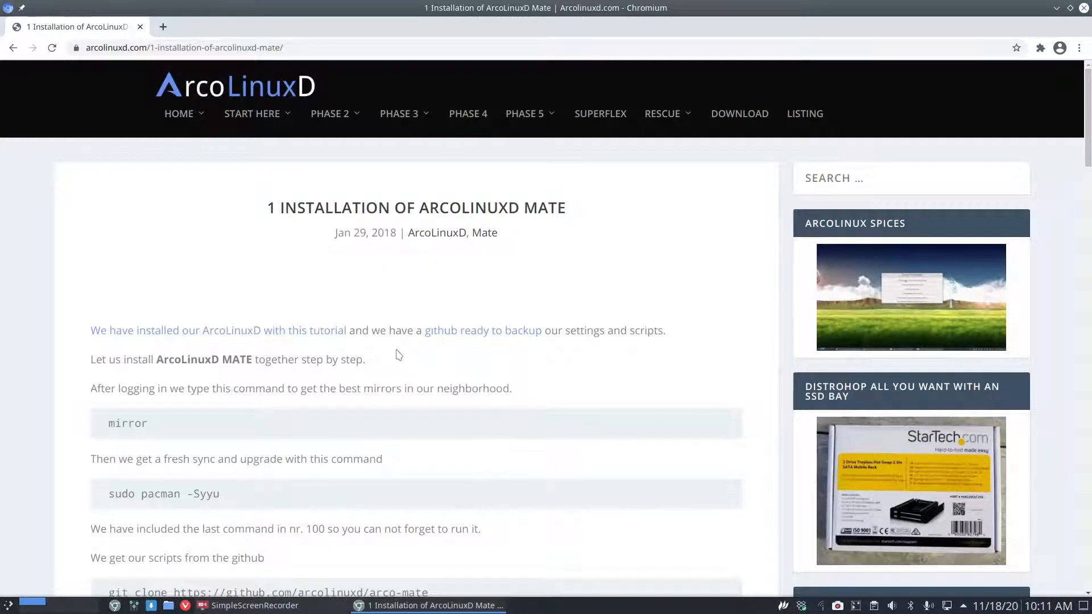
Skim the MATE article, then open PHASE 3 > LXQT > INSTALLATION.
scroll(398, 355, down, 3)
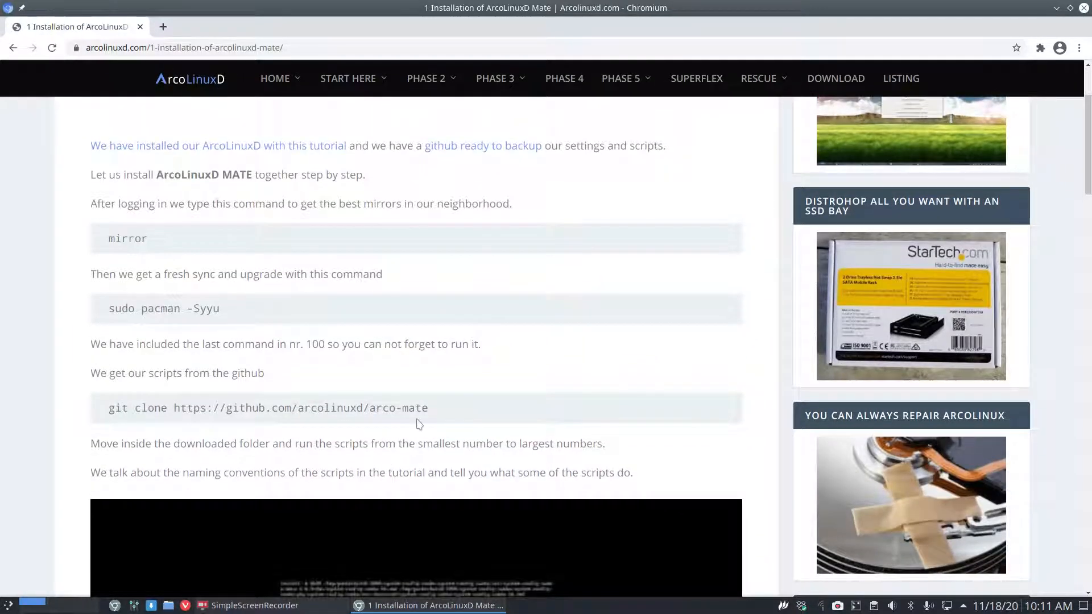
scroll(419, 424, up, 3)
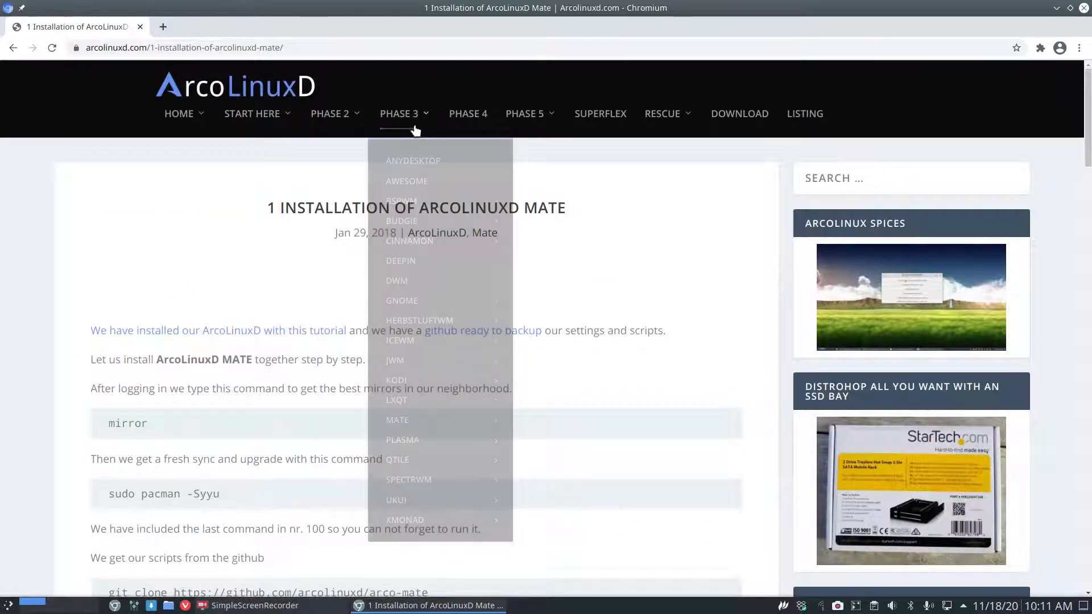
mouse_move(405, 405)
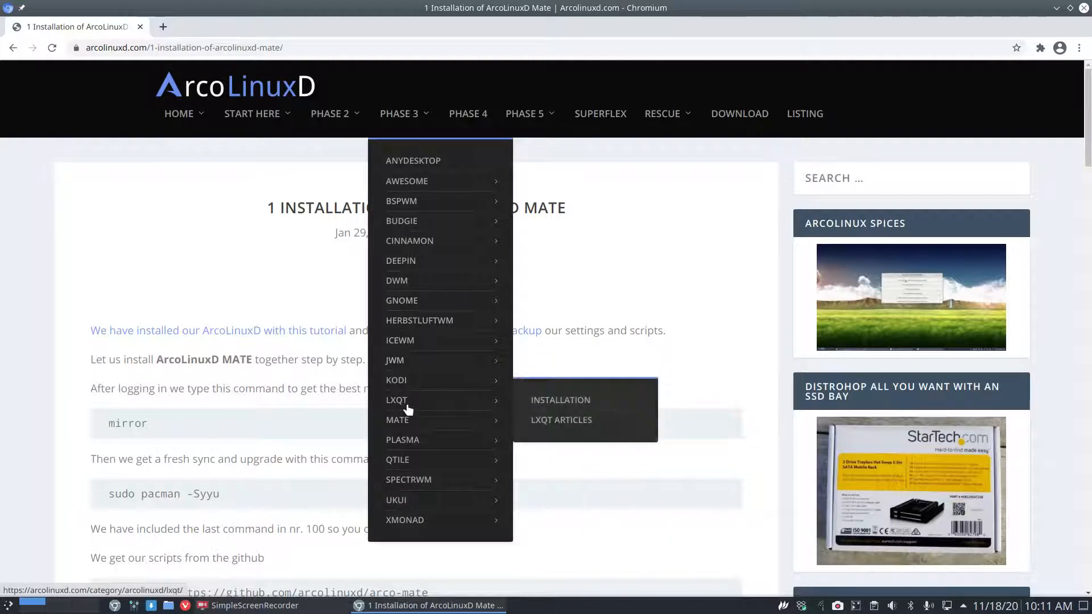
click(561, 401)
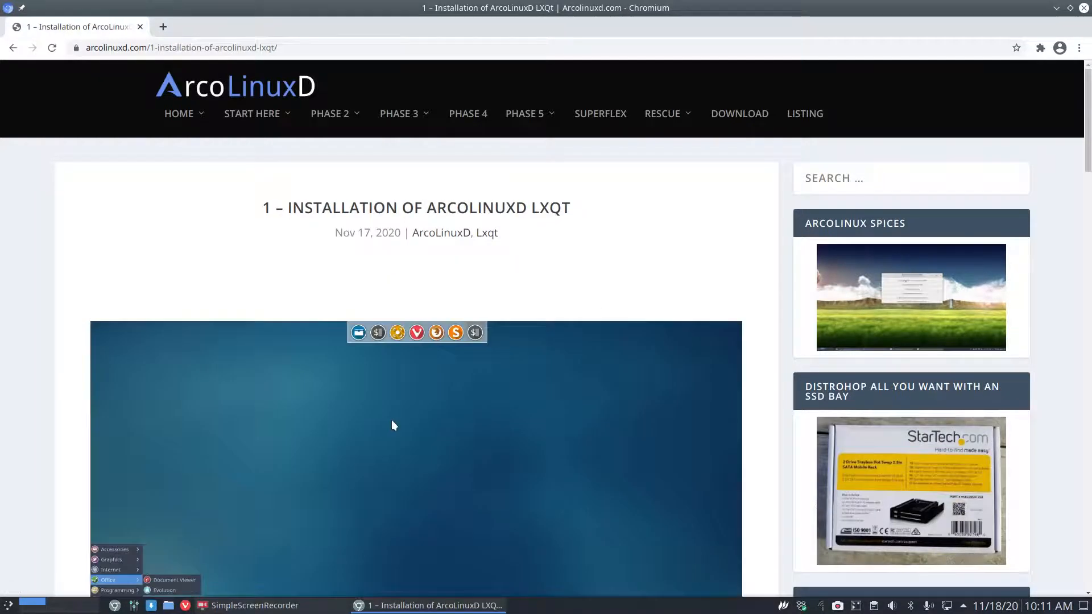
Skim the LXQt installation article and browse the PHASE 3 menu again.
scroll(394, 425, down, 10)
scroll(392, 420, up, 7)
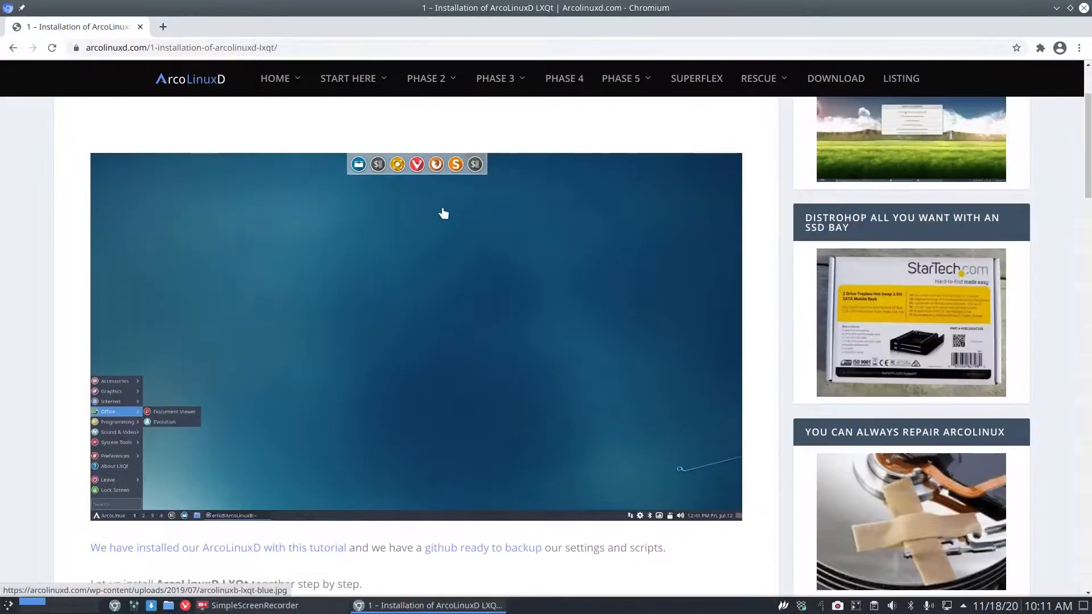
mouse_move(414, 93)
mouse_move(494, 80)
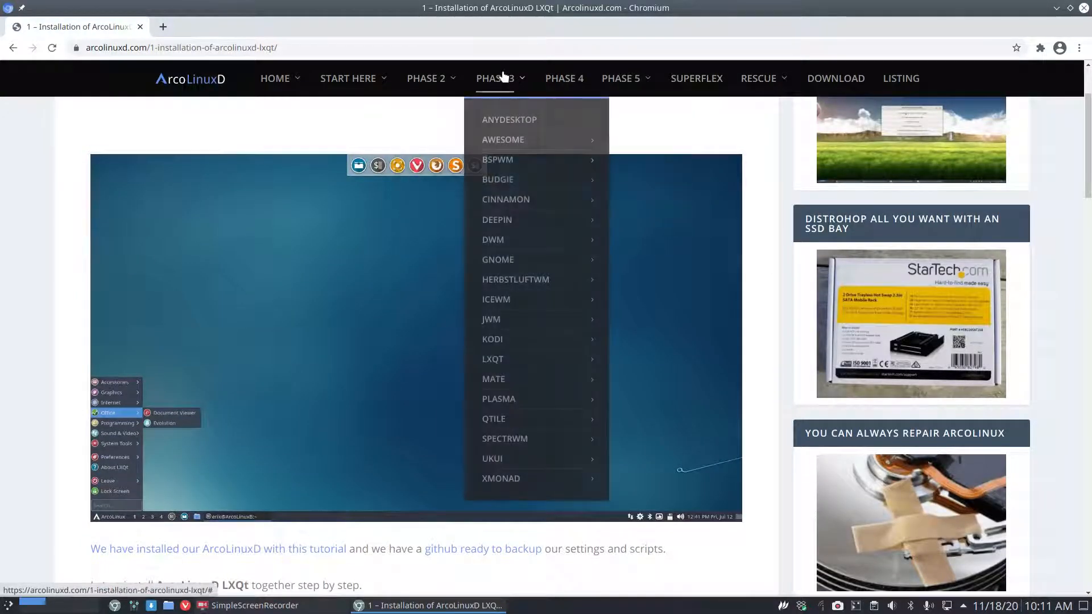
mouse_move(512, 276)
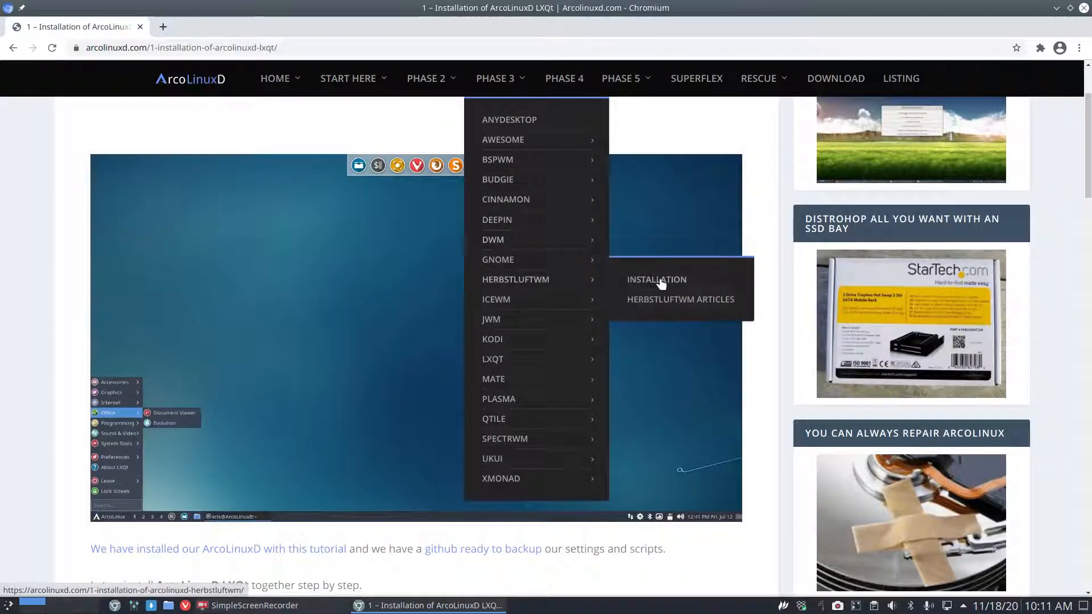
mouse_move(520, 303)
mouse_move(558, 326)
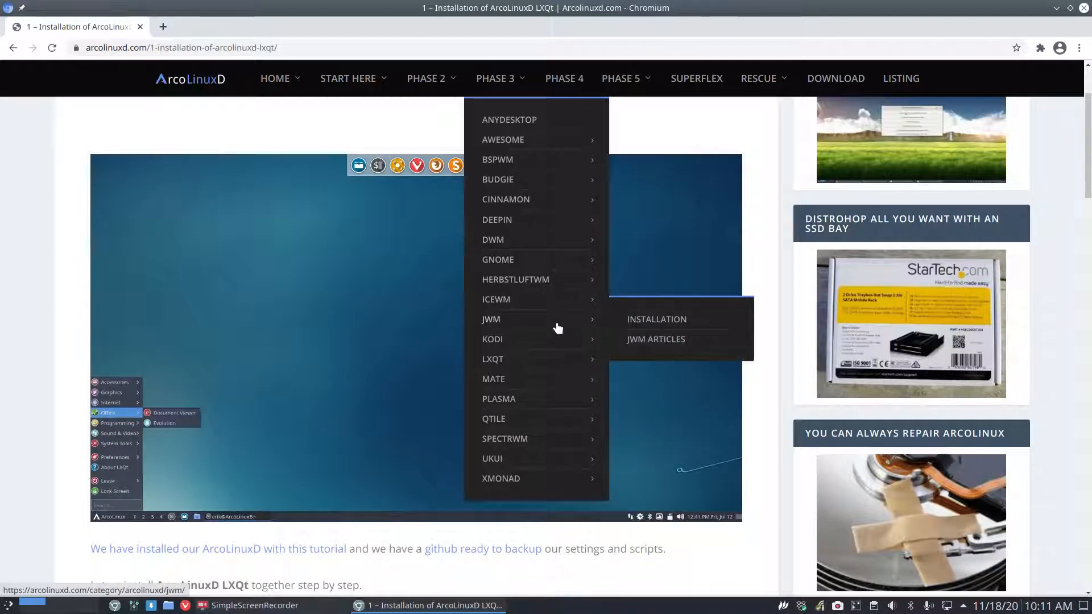
Open PHASE 3 > KODI > INSTALLATION, read its Option 1–4 cards, and bring up the ARCOLINUXB.COM link menu.
mouse_move(556, 345)
click(640, 340)
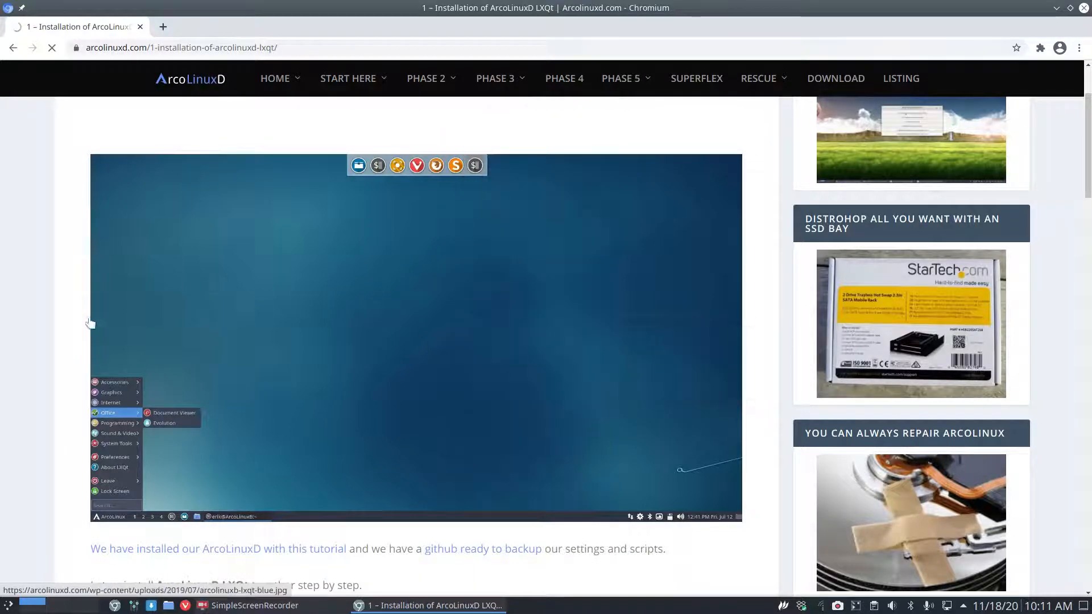
scroll(66, 315, down, 3)
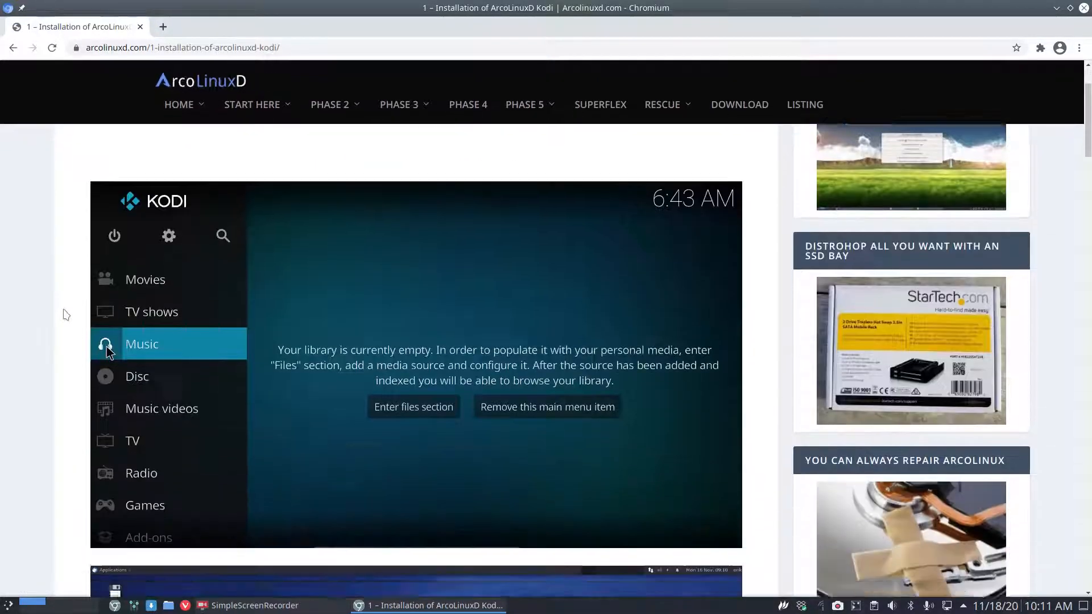
scroll(66, 315, down, 15)
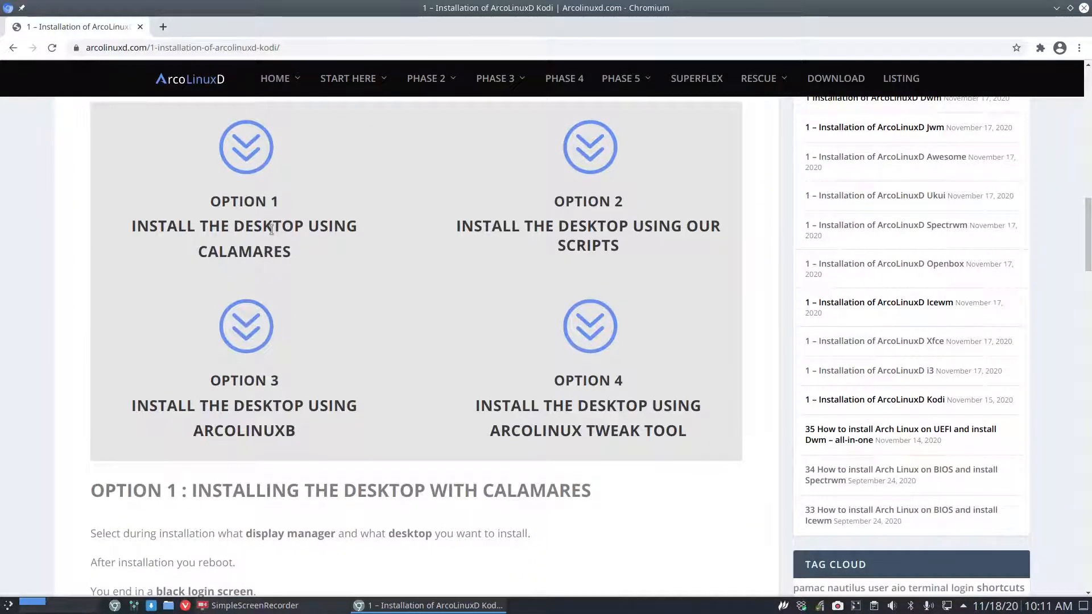
scroll(271, 228, up, 1)
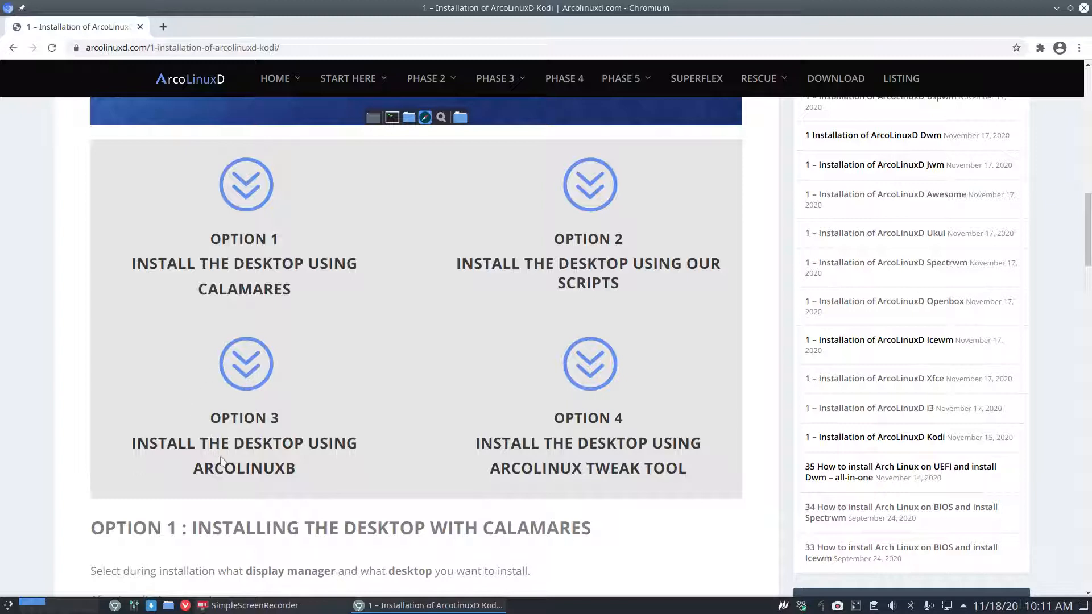
mouse_move(292, 94)
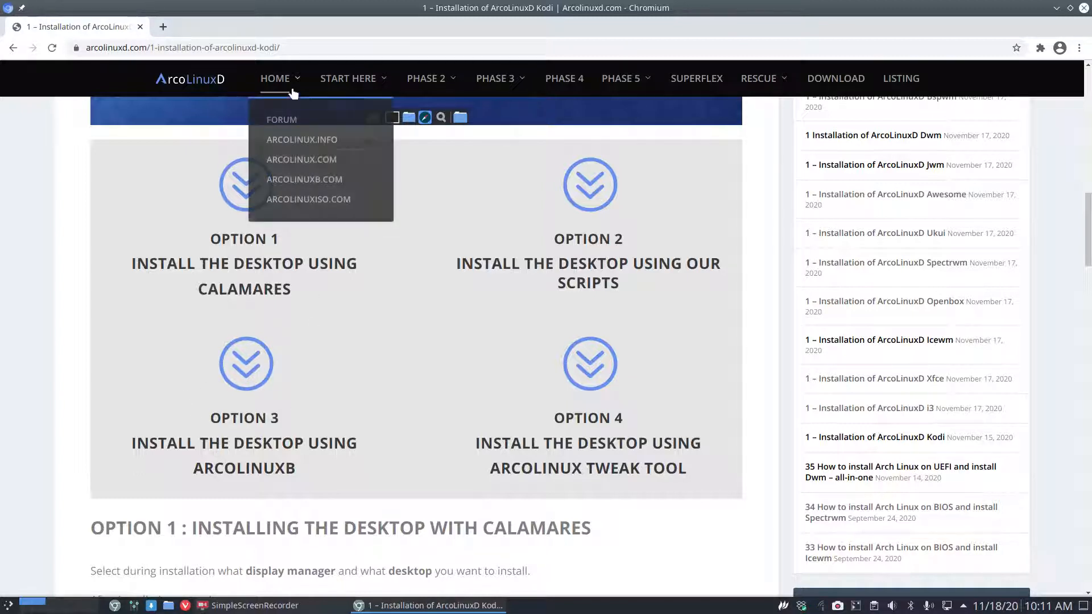
right_click(293, 174)
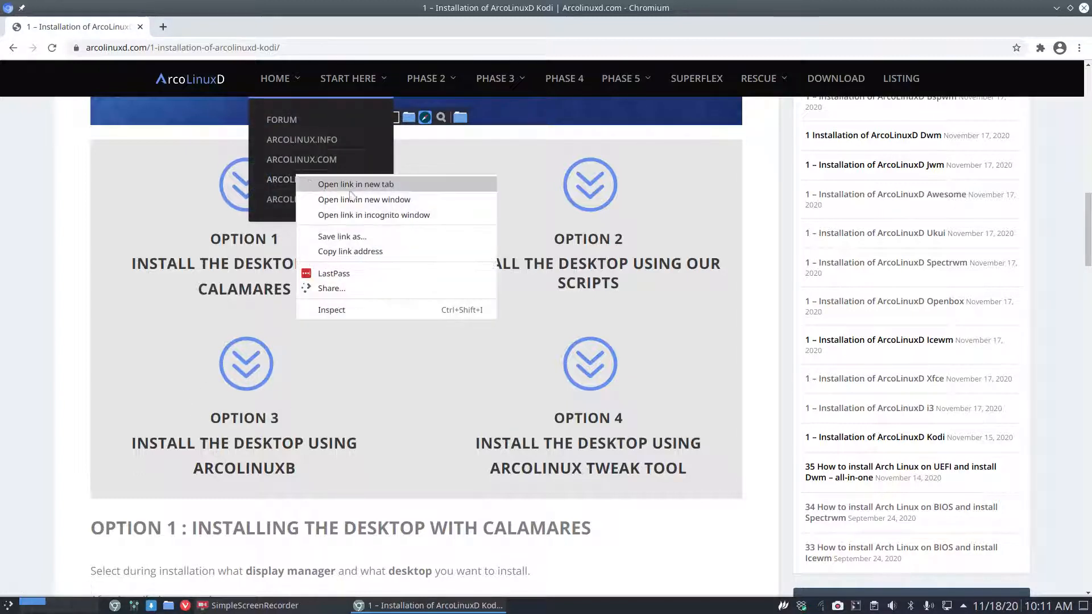
Open arcolinuxb.com and arcolinux.info in new tabs, show the DOWNLOADS page, then return to ArcoLinuxB.
click(319, 181)
click(231, 28)
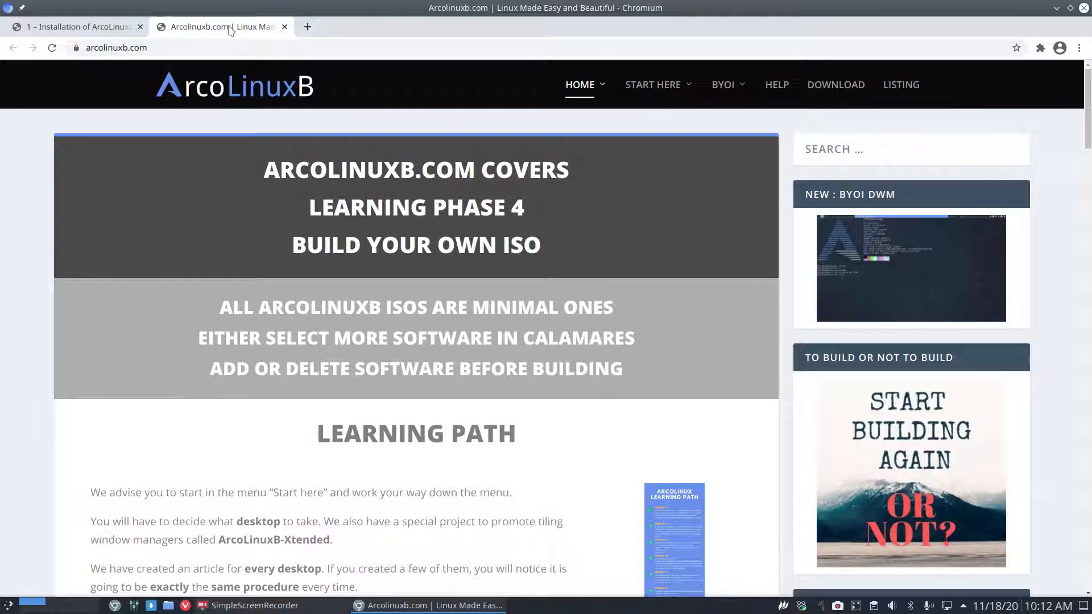
mouse_move(721, 90)
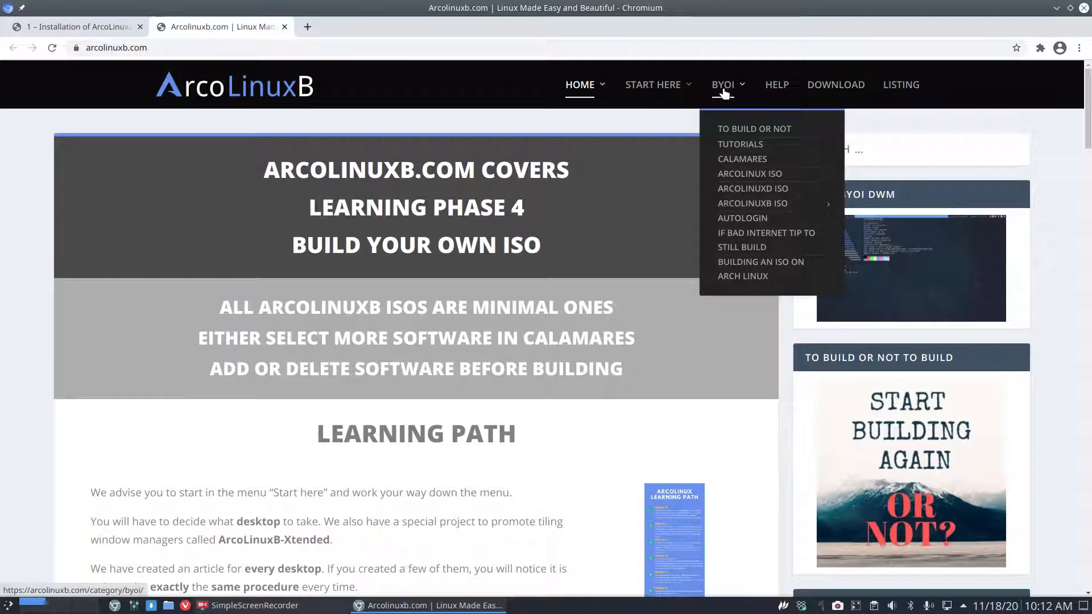
mouse_move(638, 90)
mouse_move(595, 86)
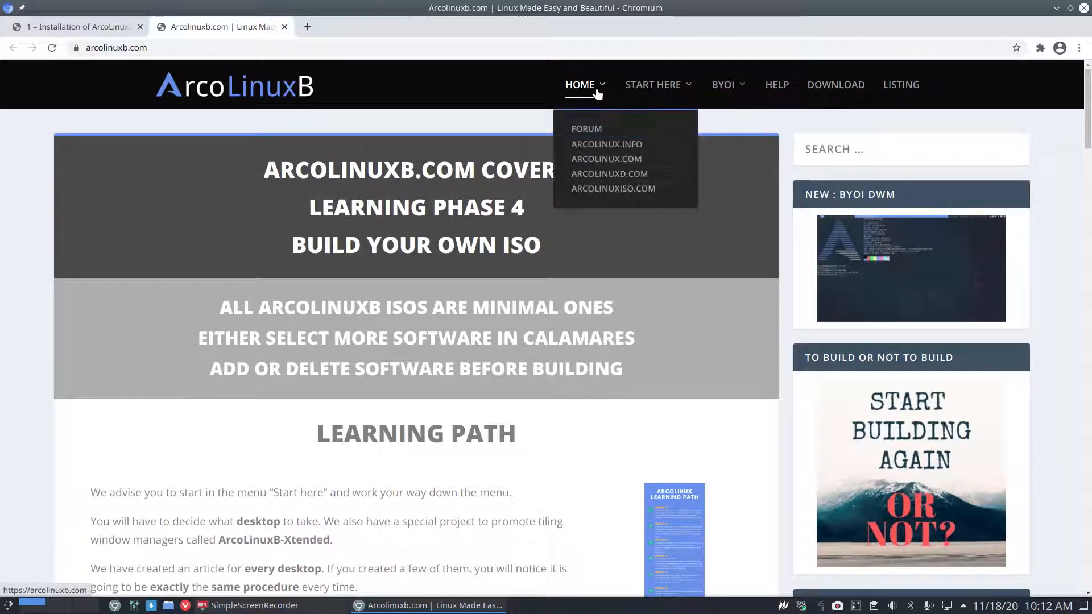
right_click(619, 147)
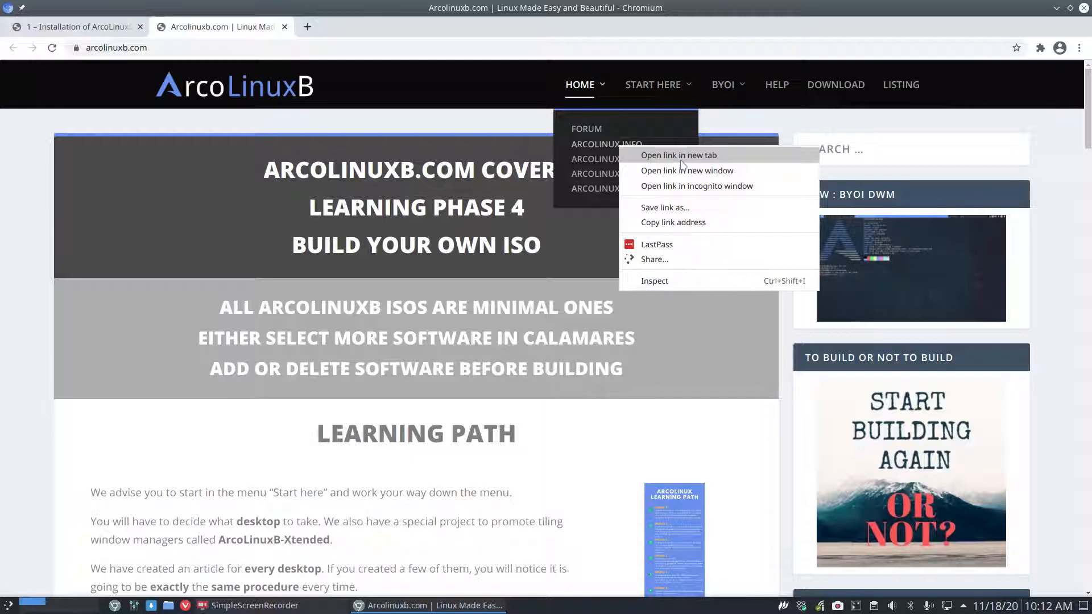
click(680, 161)
click(347, 30)
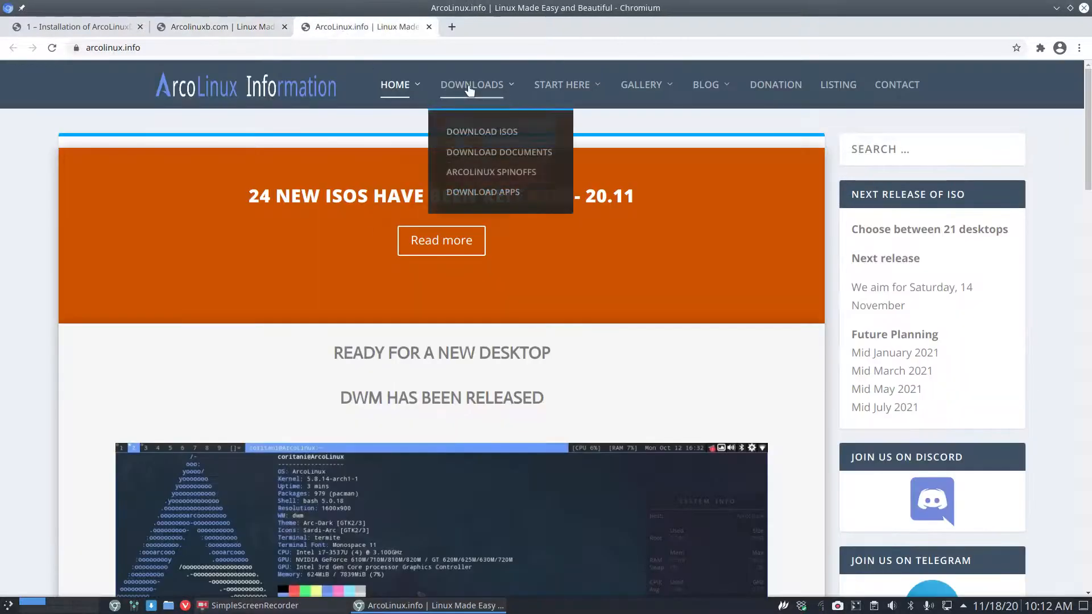
click(514, 211)
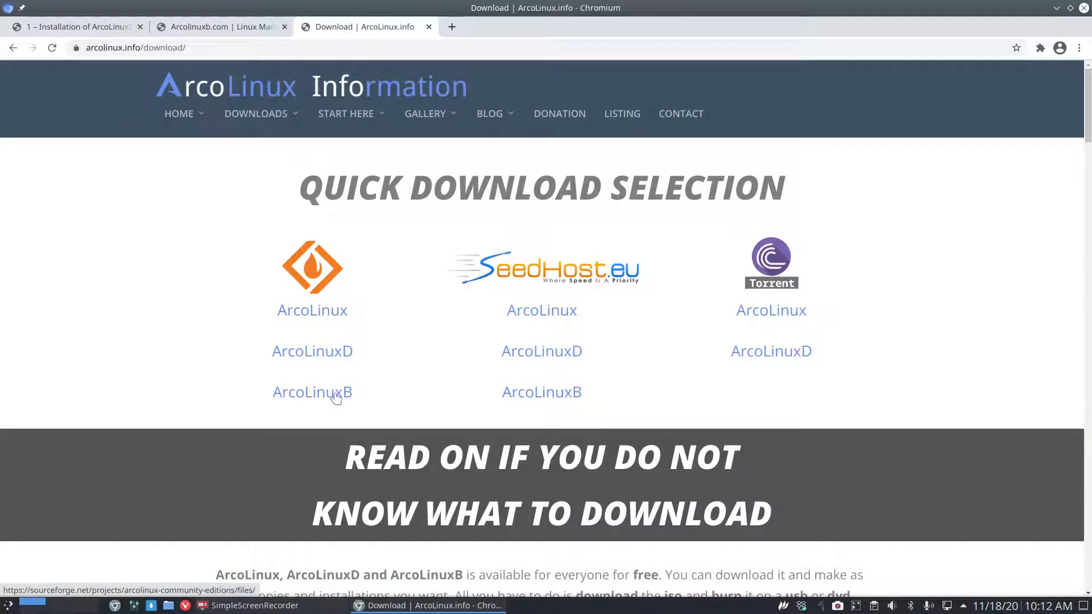
click(222, 27)
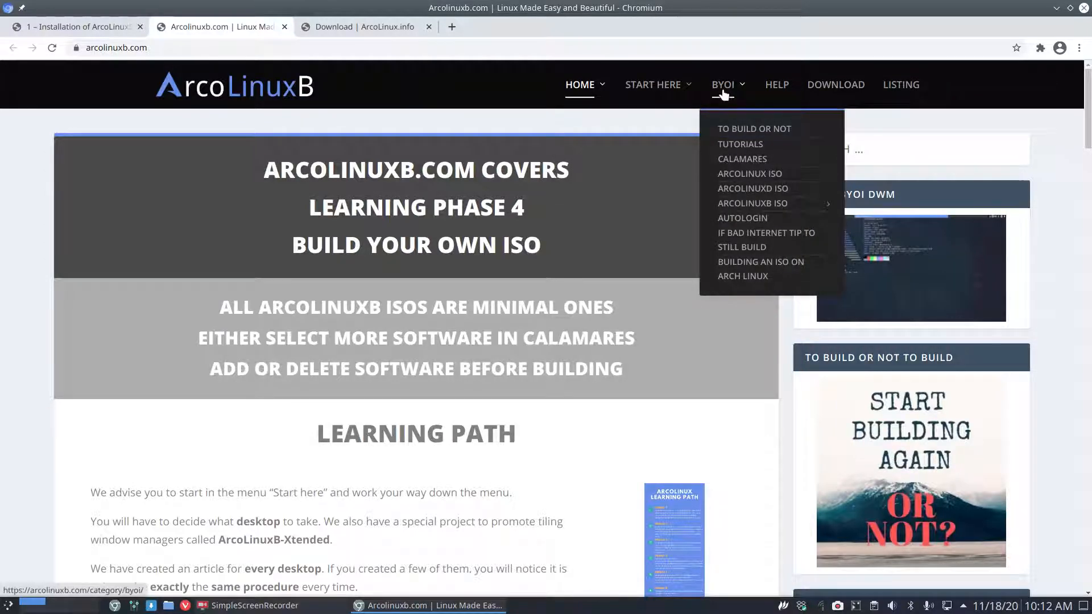
In the ArcoLinuxB tab, open BYOI > ArcoLinuxB ISO > BYOI – Bspwm.
click(89, 29)
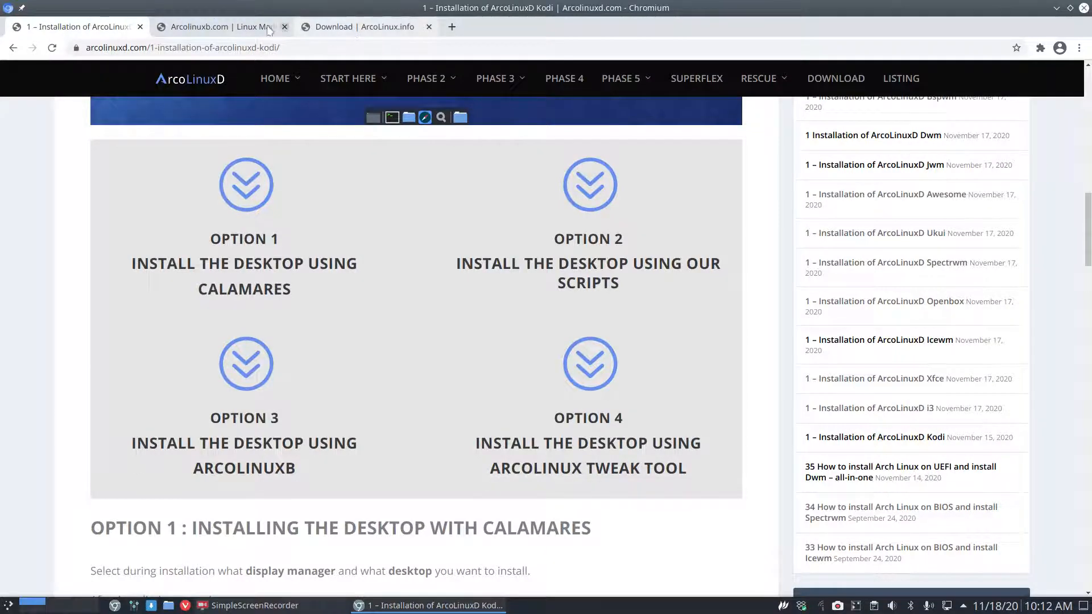
click(295, 29)
mouse_move(724, 88)
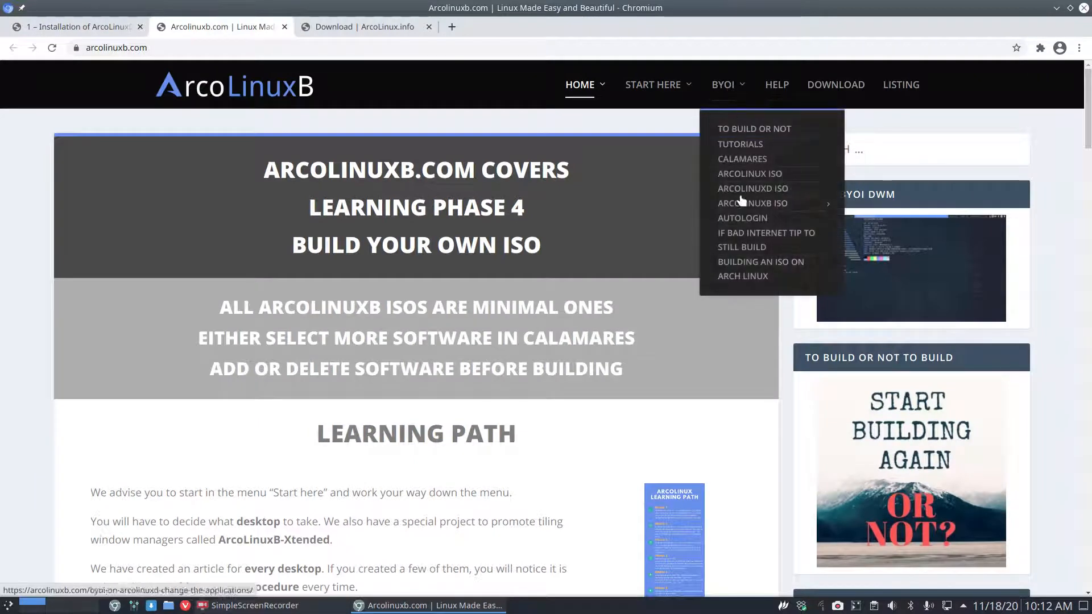
mouse_move(741, 203)
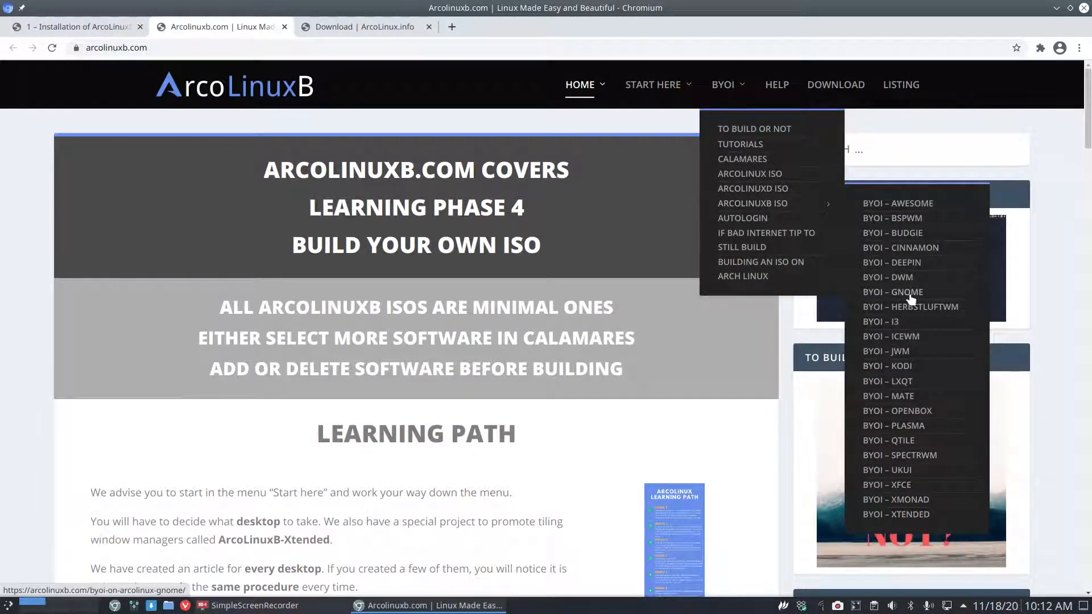
click(903, 222)
Read through the Bspwm build procedure, then go back to the Kodi installation tab.
scroll(259, 262, down, 9)
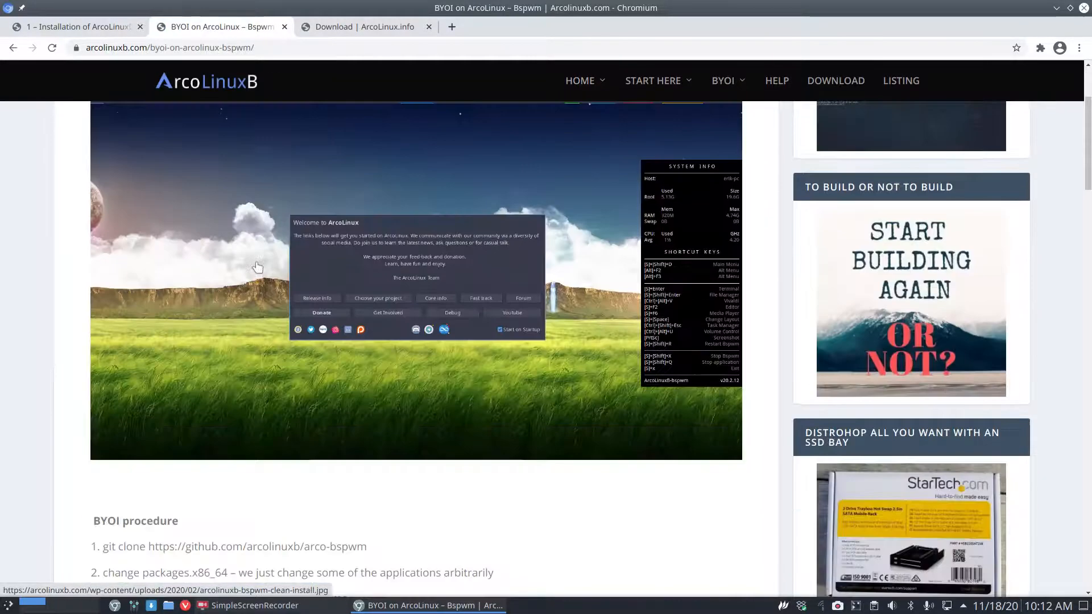
scroll(259, 262, down, 8)
scroll(261, 264, up, 4)
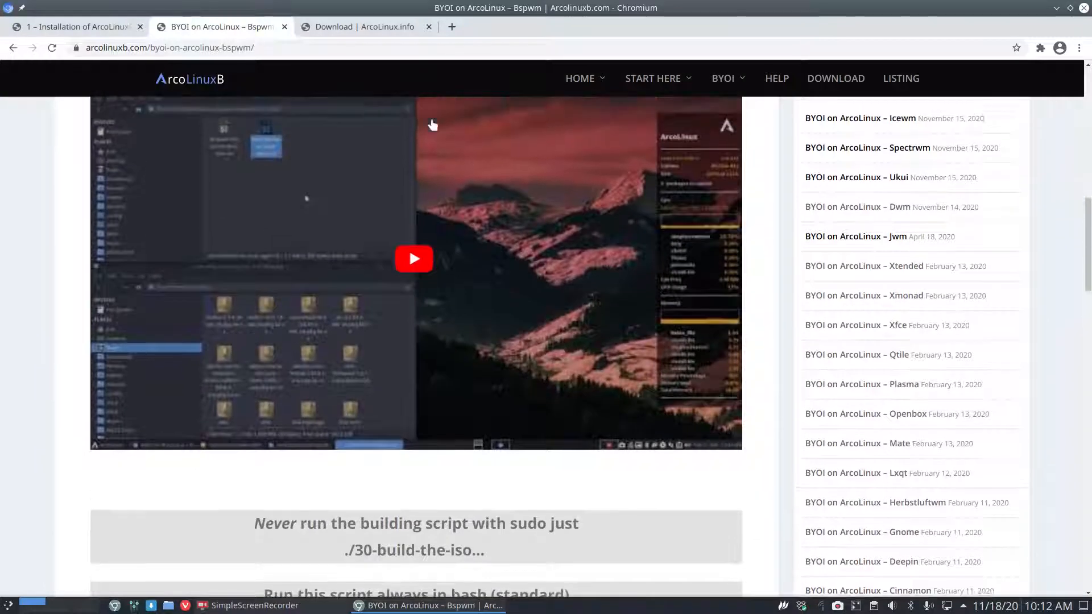
scroll(251, 302, down, 12)
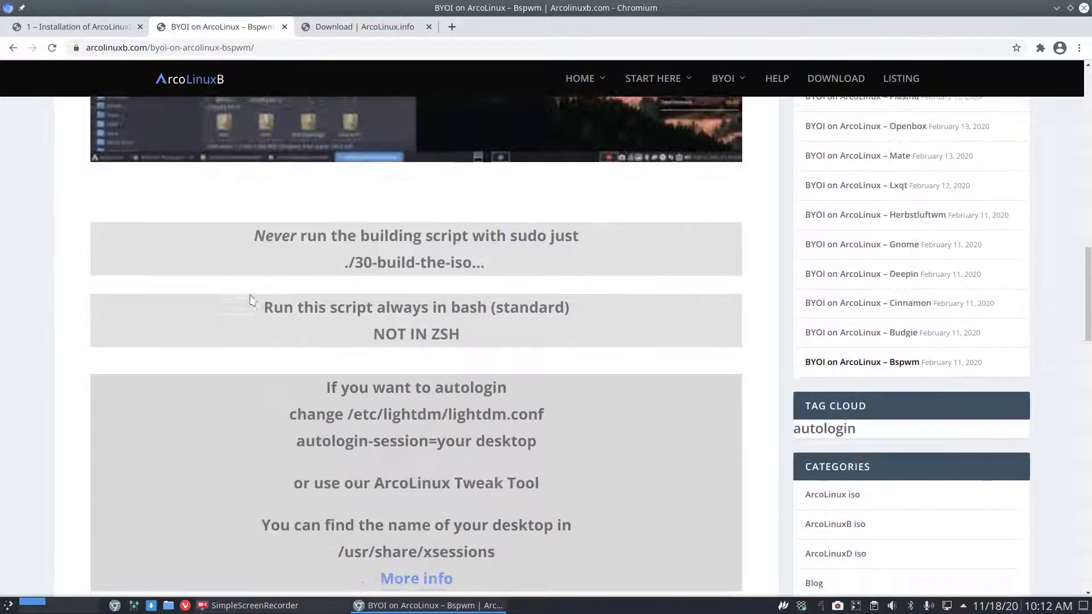
scroll(250, 294, down, 7)
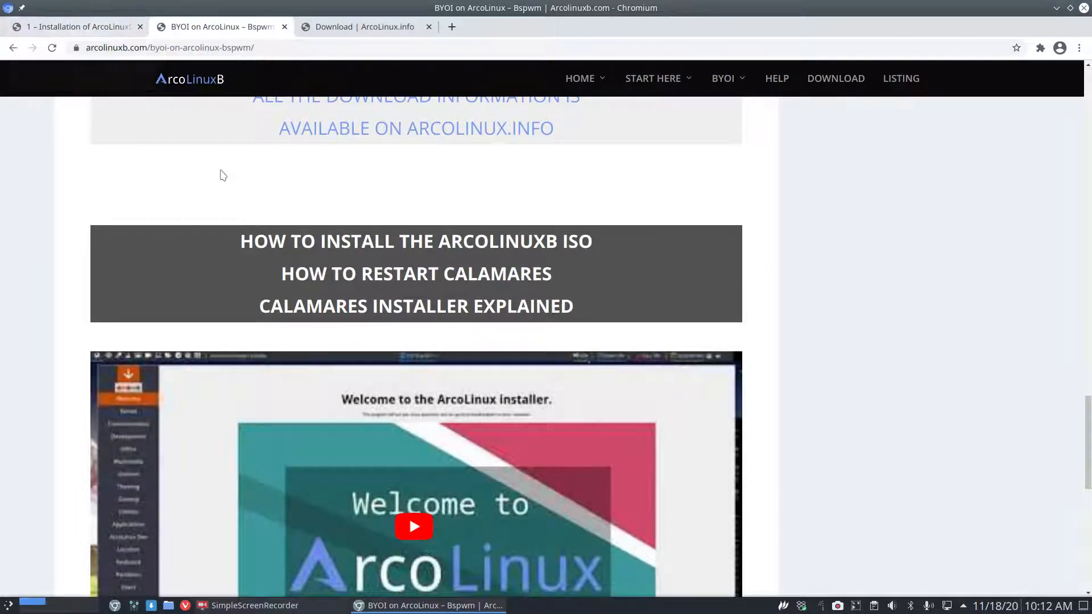
scroll(222, 173, up, 8)
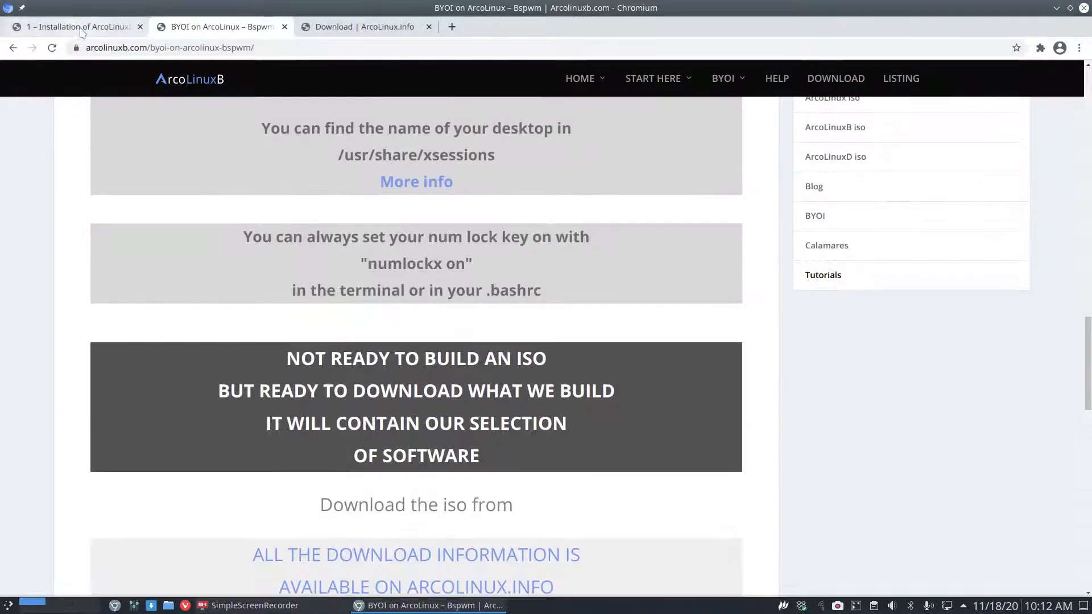
click(81, 29)
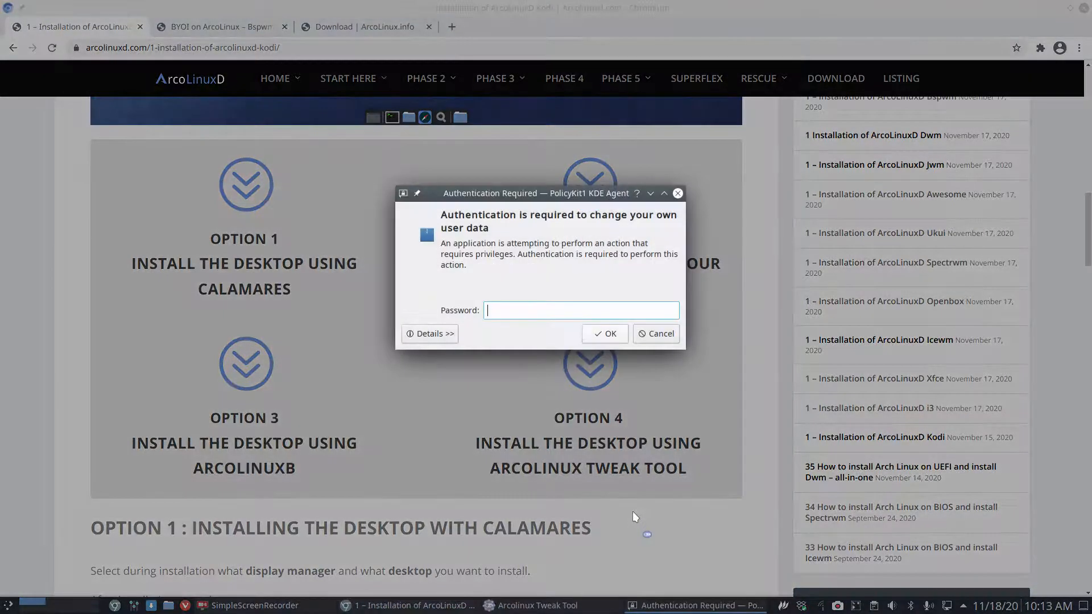
text(•••••)
key(Return)
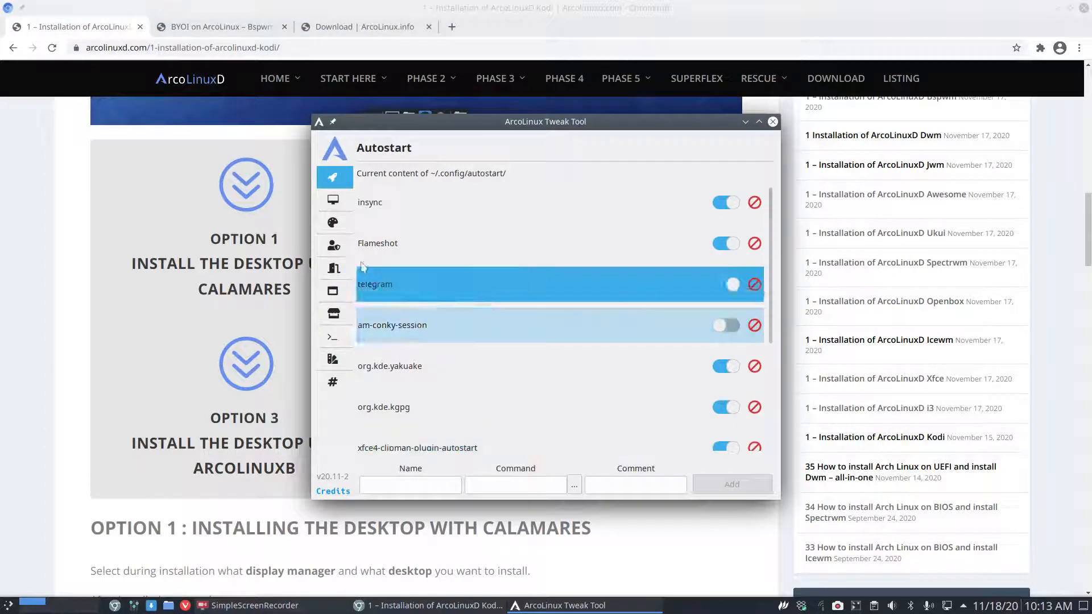
click(334, 205)
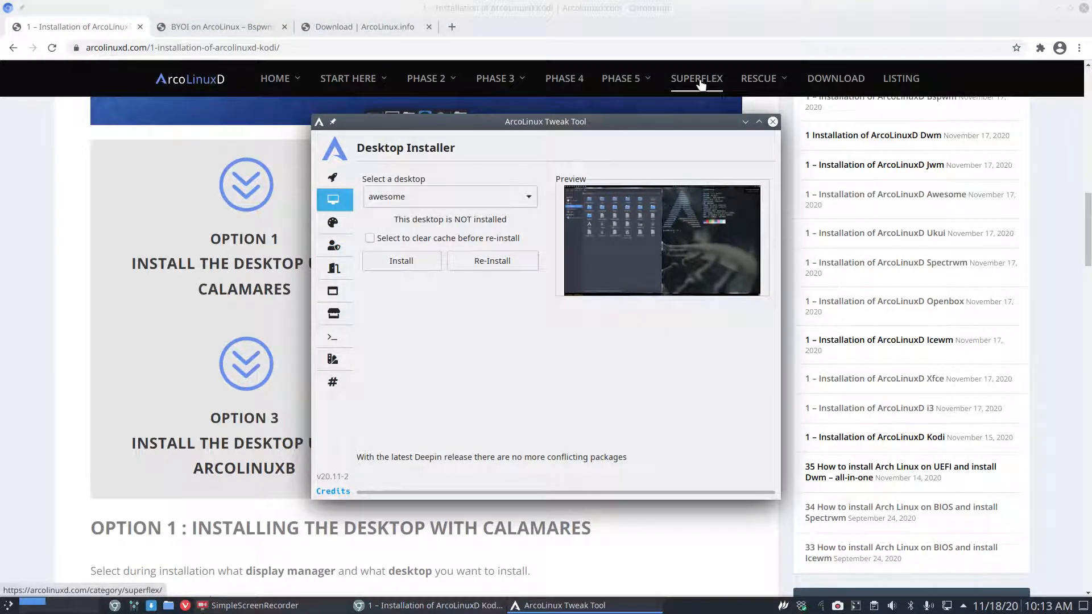
click(404, 204)
click(405, 203)
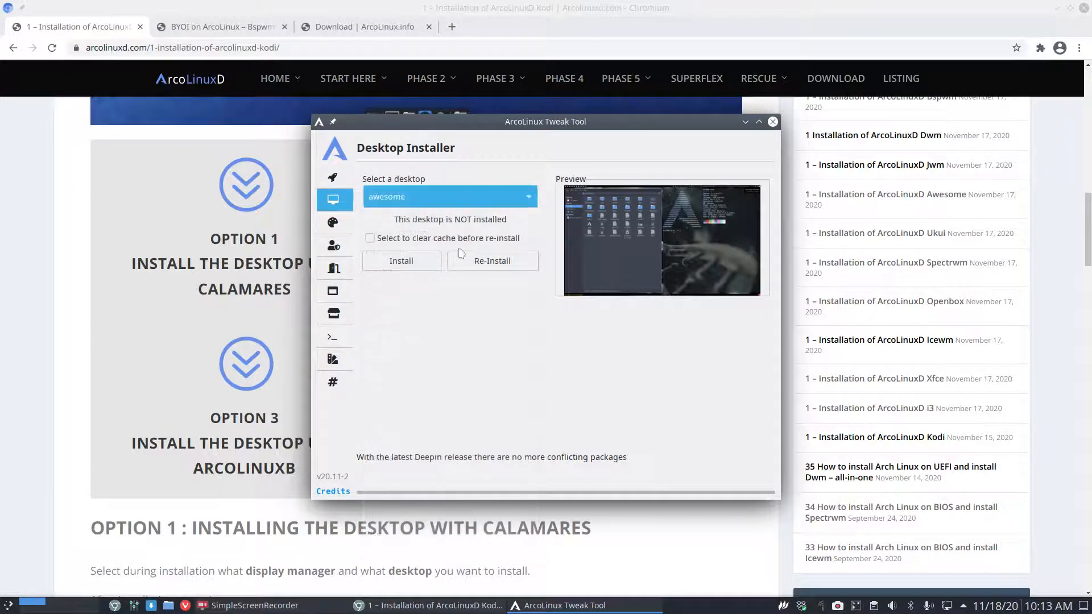
click(425, 200)
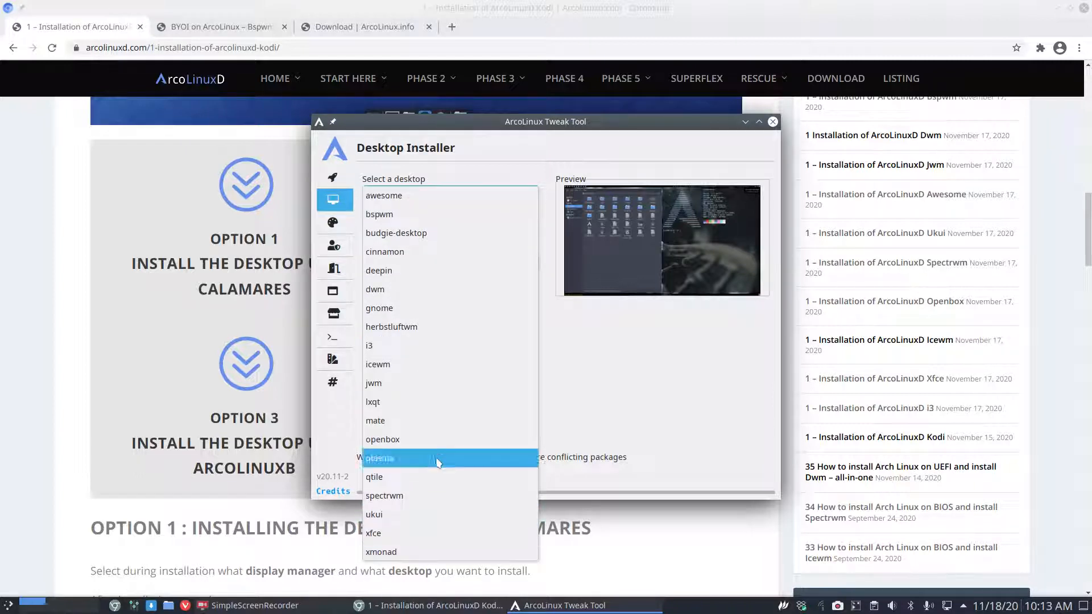
click(599, 383)
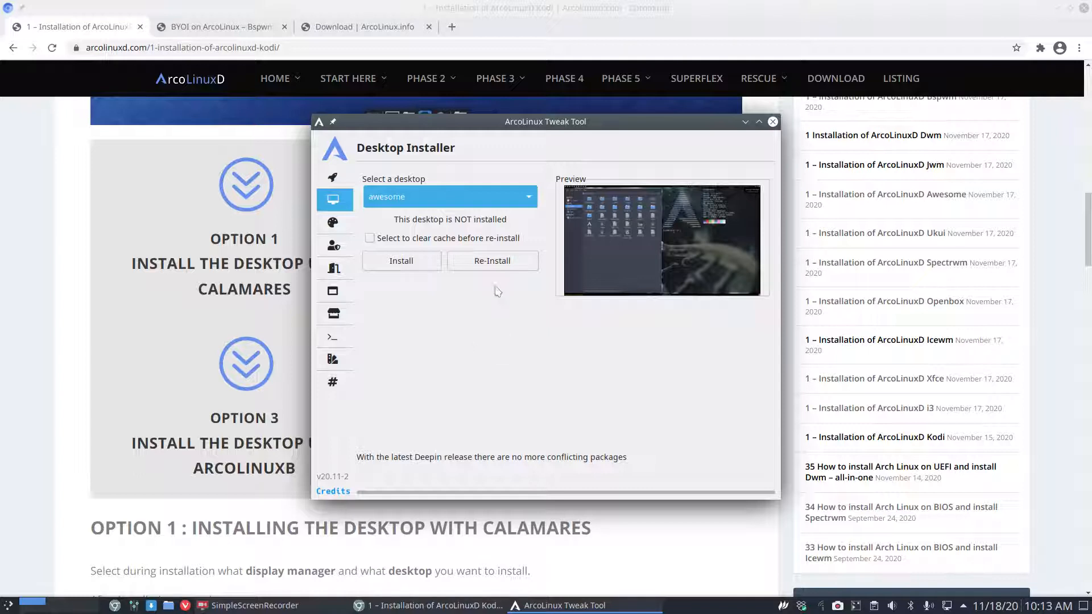
click(458, 199)
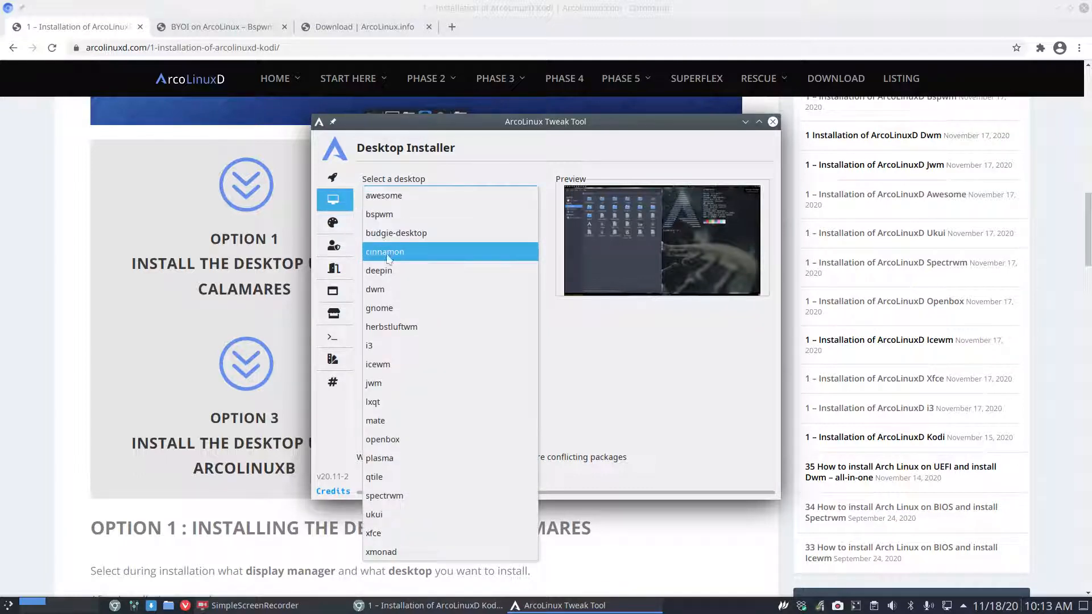
click(624, 388)
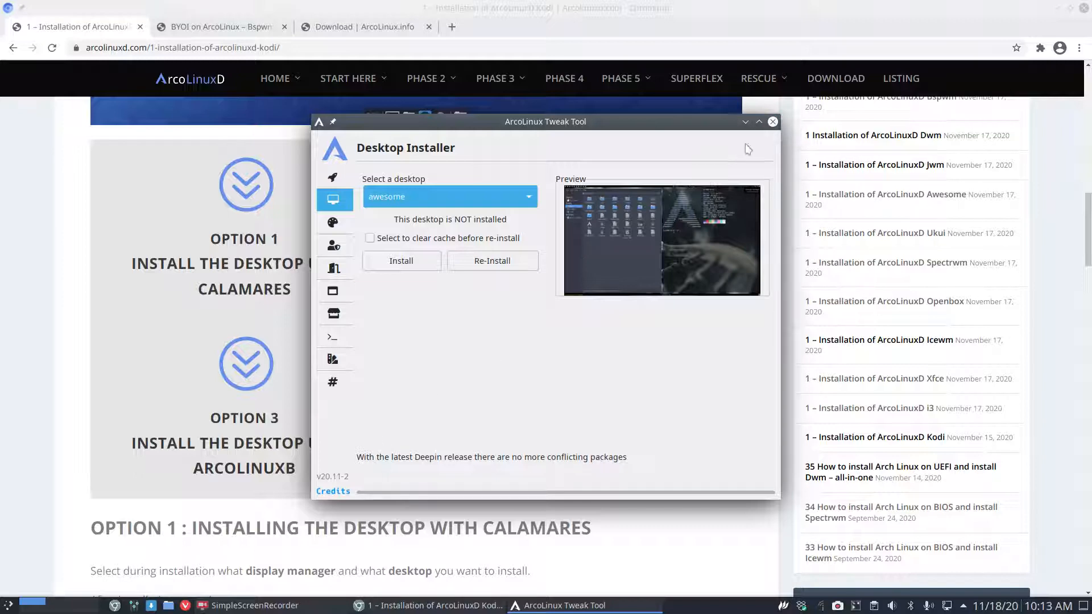
click(773, 122)
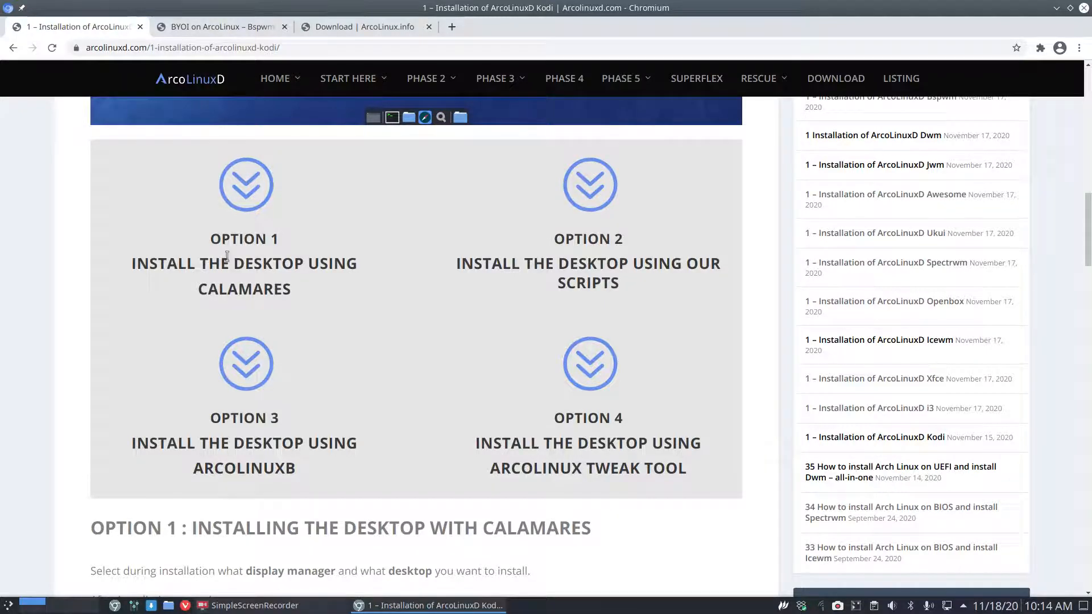
scroll(227, 259, up, 3)
scroll(227, 256, down, 2)
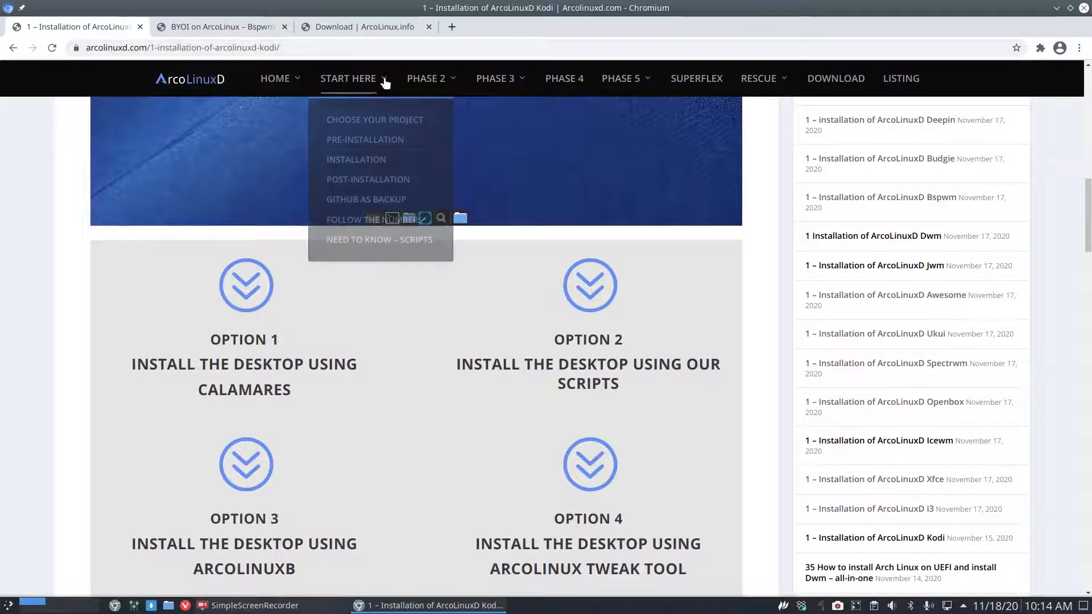
Open Phase 3 > LXQT > Installation and scroll down the article.
mouse_move(498, 80)
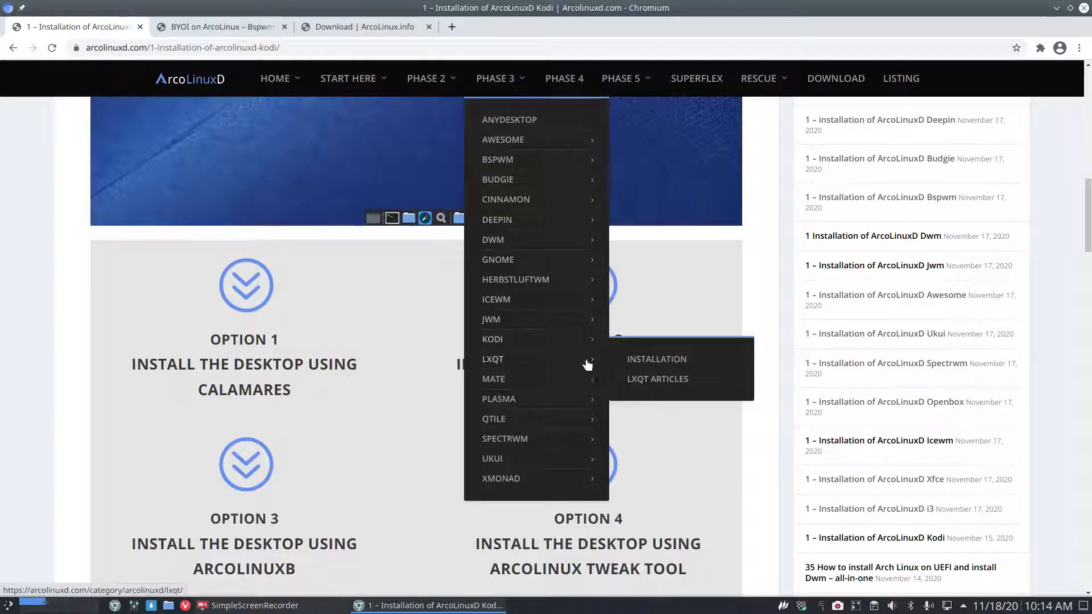
click(648, 360)
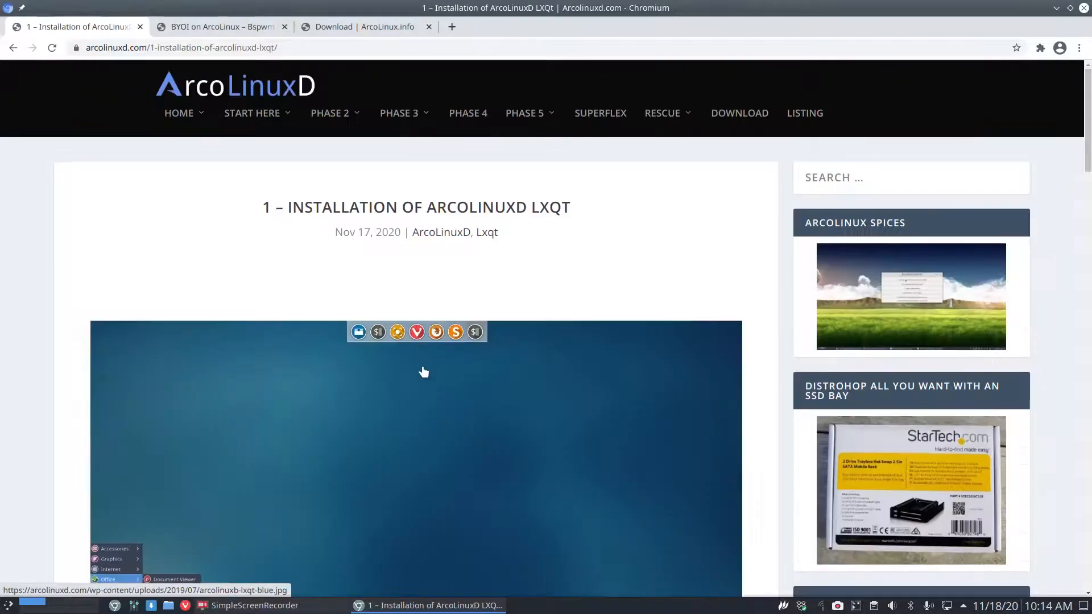
scroll(431, 381, down, 7)
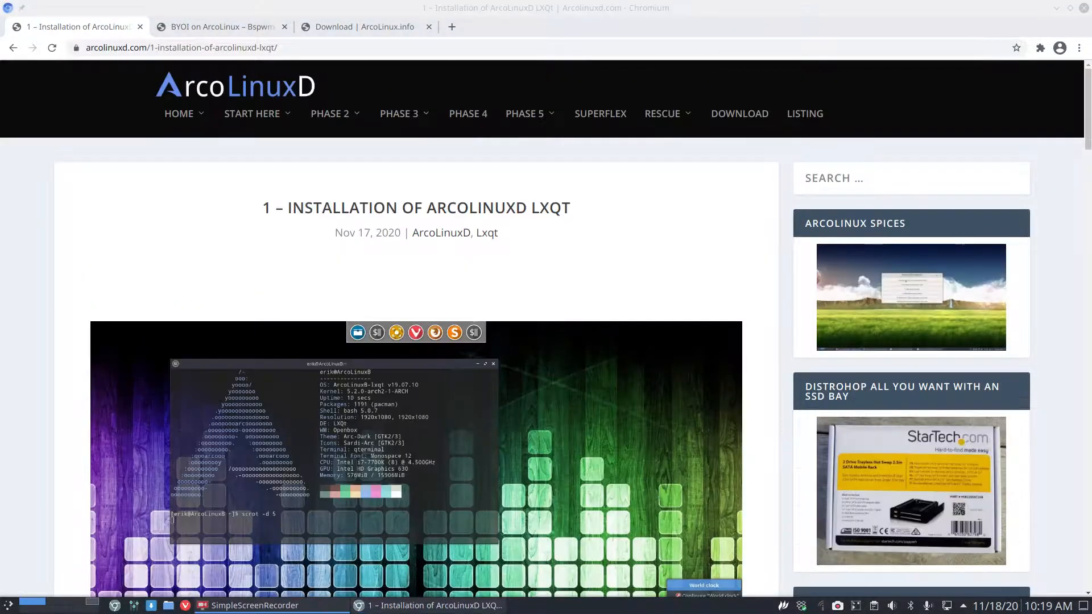
scroll(48, 268, down, 6)
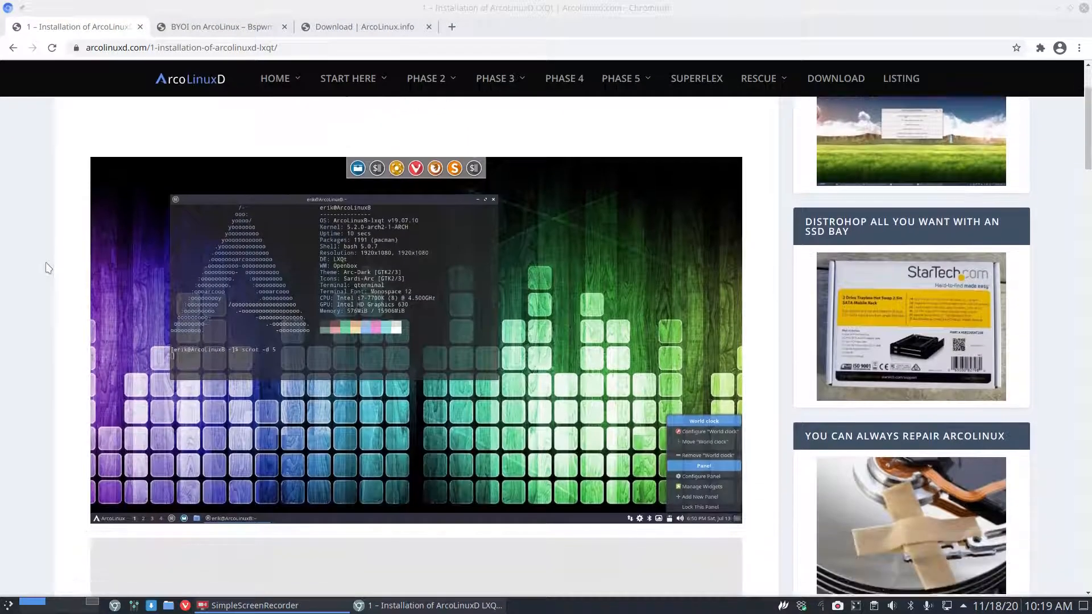
scroll(48, 268, down, 4)
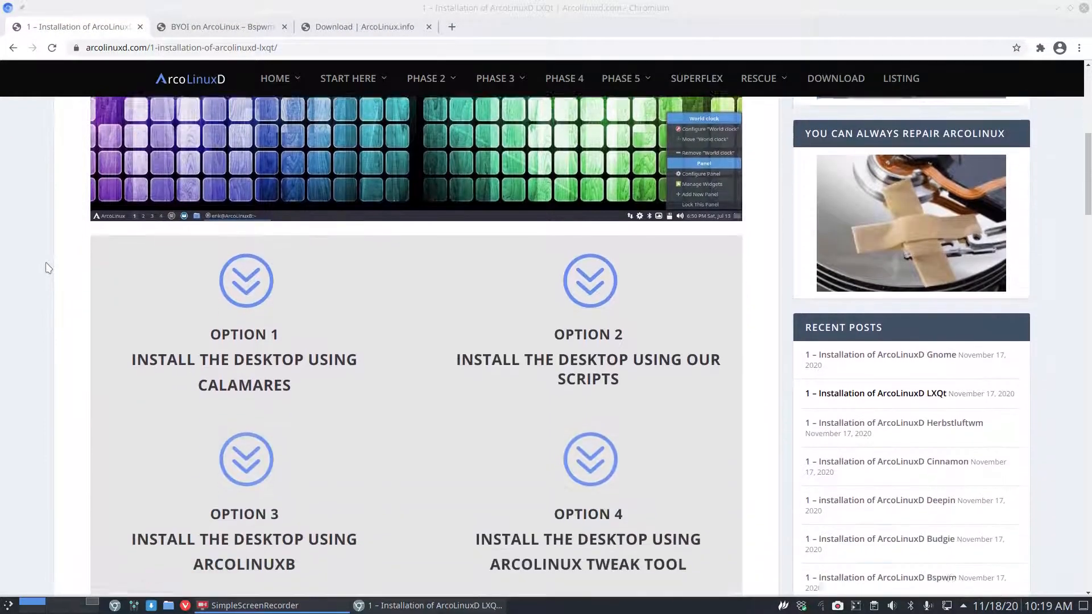
scroll(48, 268, down, 4)
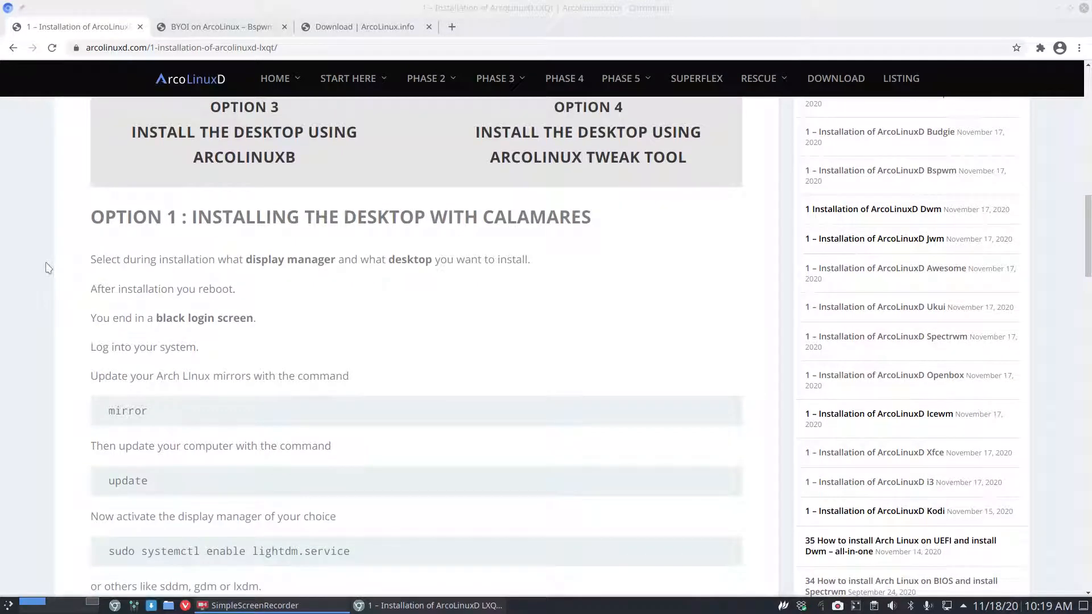
scroll(190, 310, down, 11)
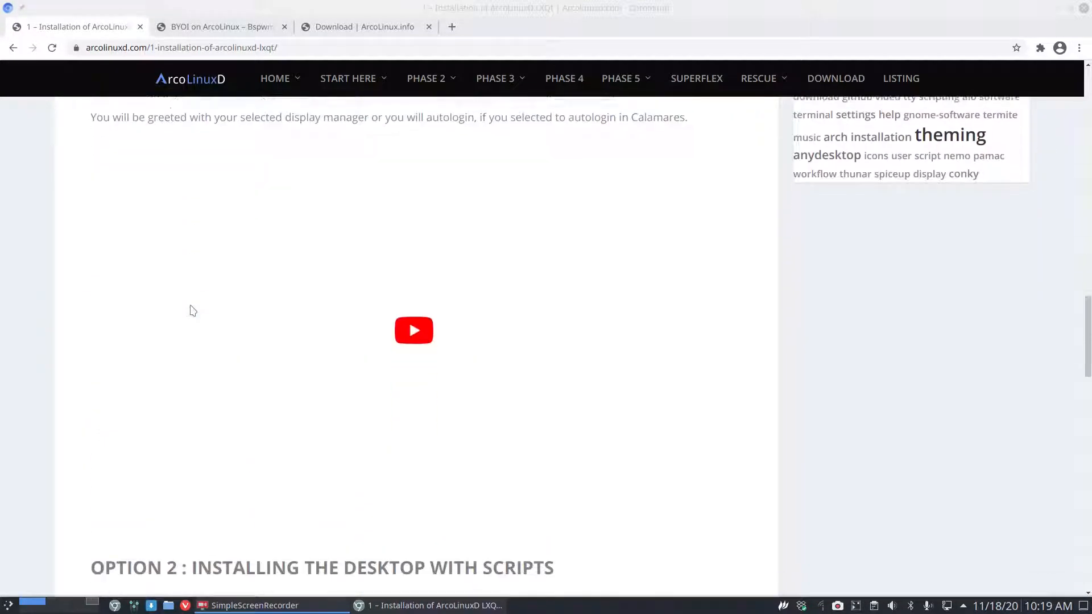
Play and pause the embedded video, then drag Chromium aside to reveal the desktop.
click(301, 310)
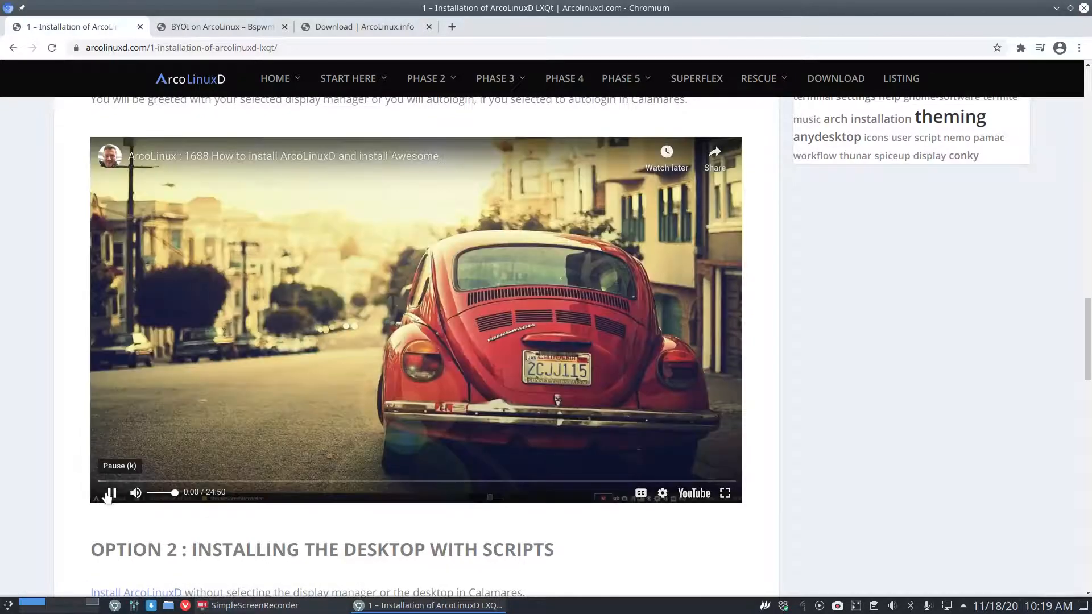
click(109, 495)
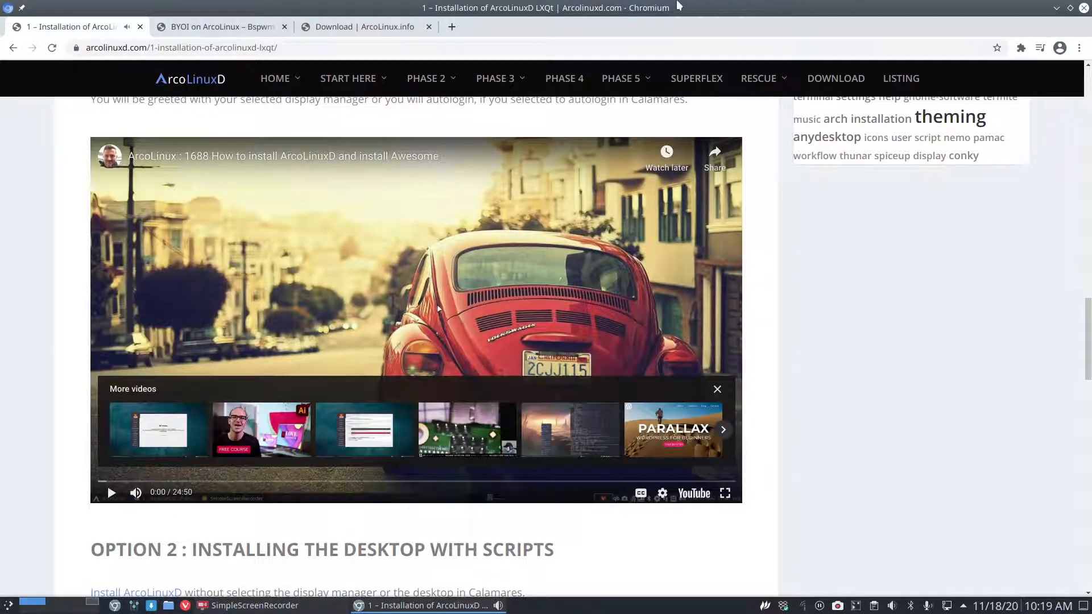
drag(461, 7, 1091, 22)
Launch VirtualBox Manager with Super+F7 and try moving ALB Dwm into the Template group.
click(634, 333)
key(super+F7)
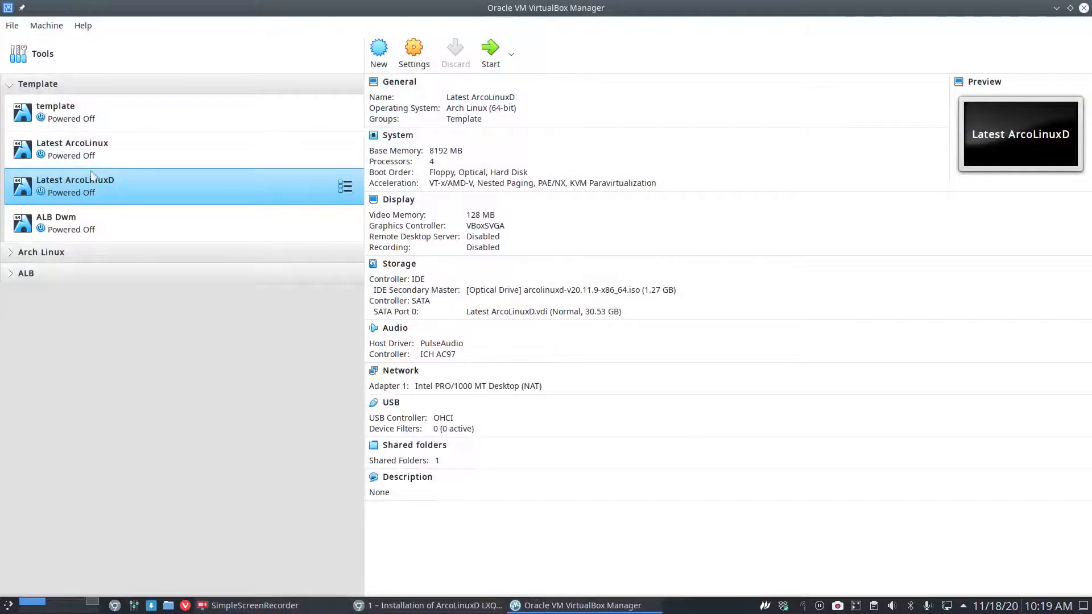
right_click(92, 189)
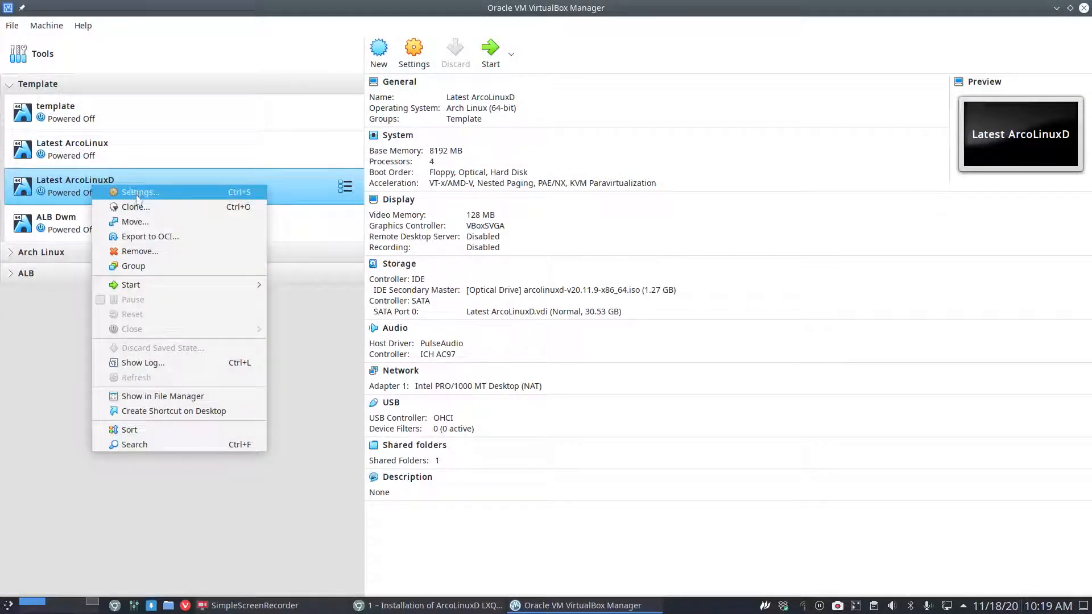
click(38, 364)
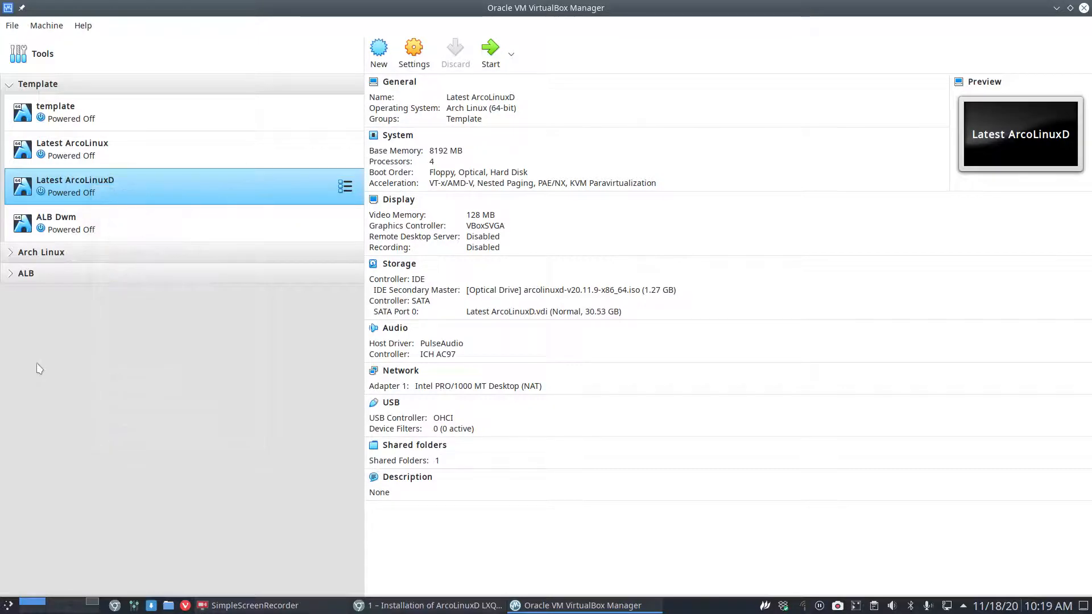
right_click(85, 228)
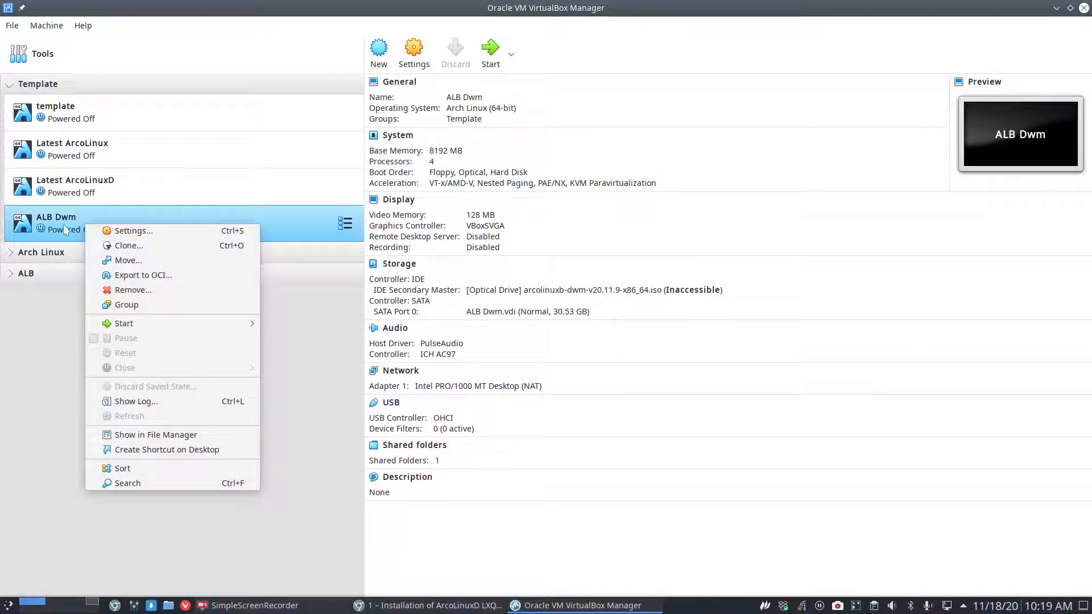
key(Escape)
drag(84, 229, 57, 271)
click(555, 331)
Remove the ALB Dwm machine, deleting all its files.
right_click(91, 229)
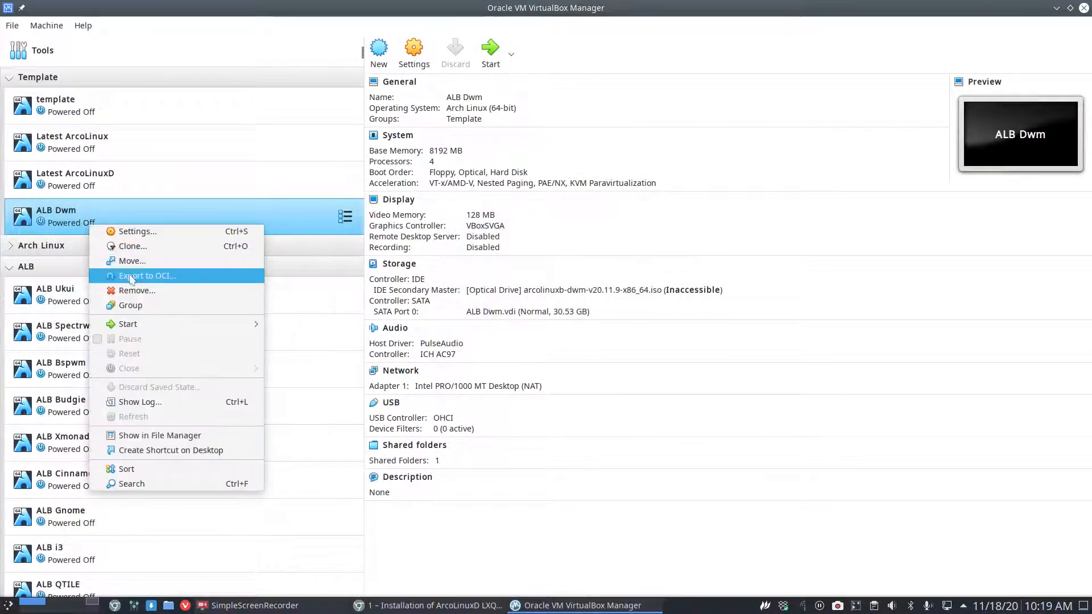
click(143, 289)
click(497, 357)
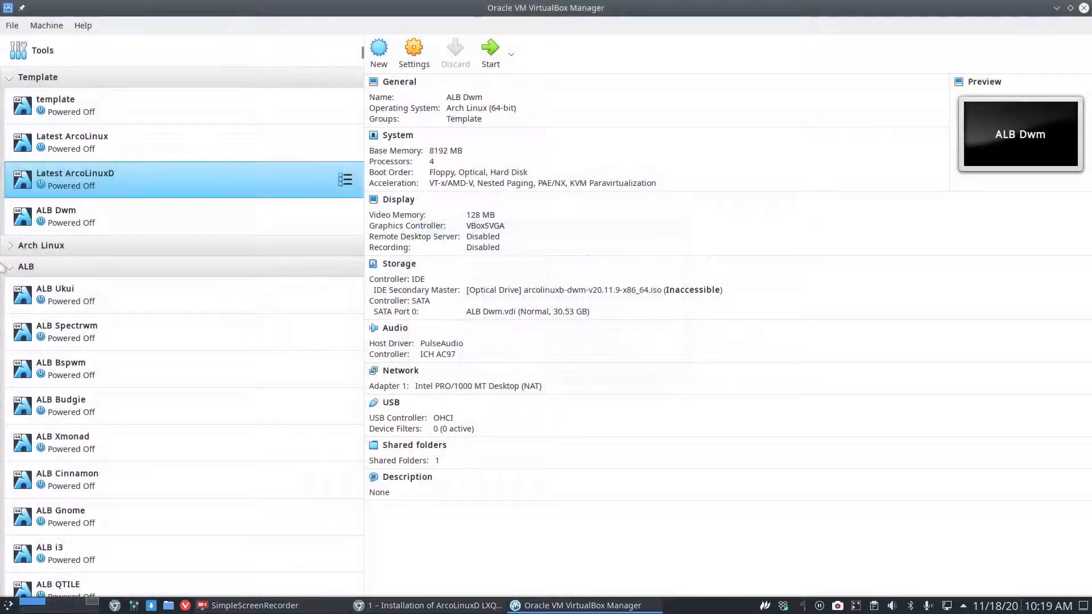
Clone the template machine as 'ALD Lxqt'.
click(69, 107)
right_click(69, 107)
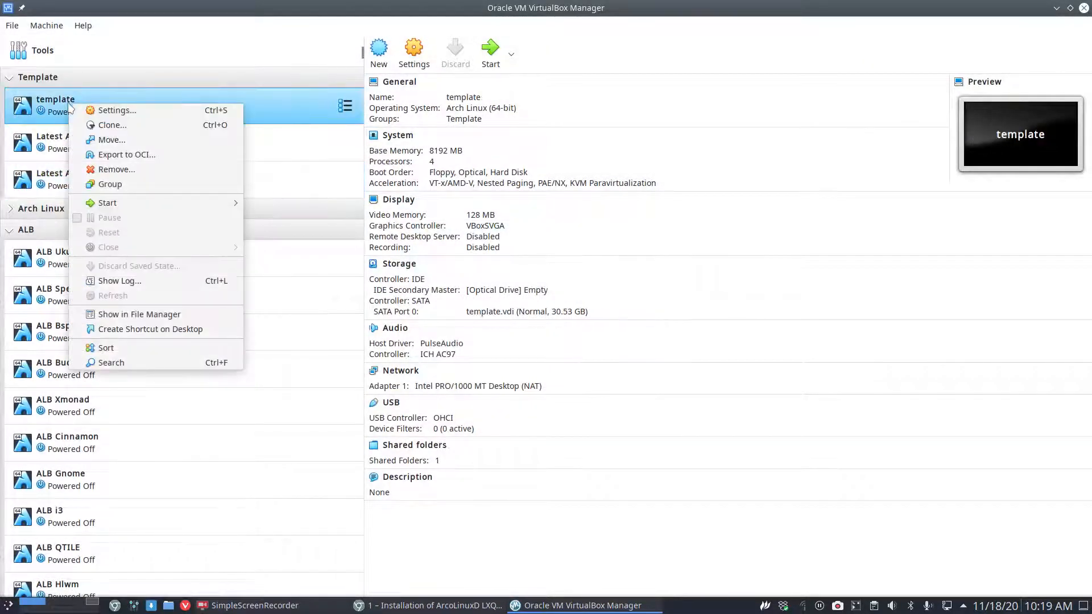
click(125, 125)
text(ALD Lx)
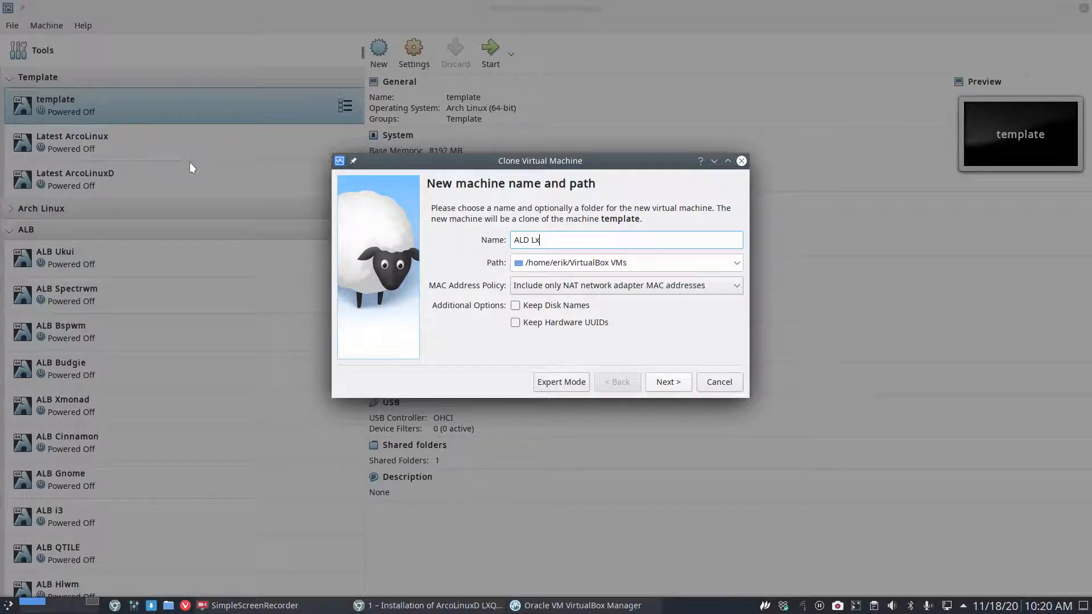
text(qt)
key(Return)
key(Return)
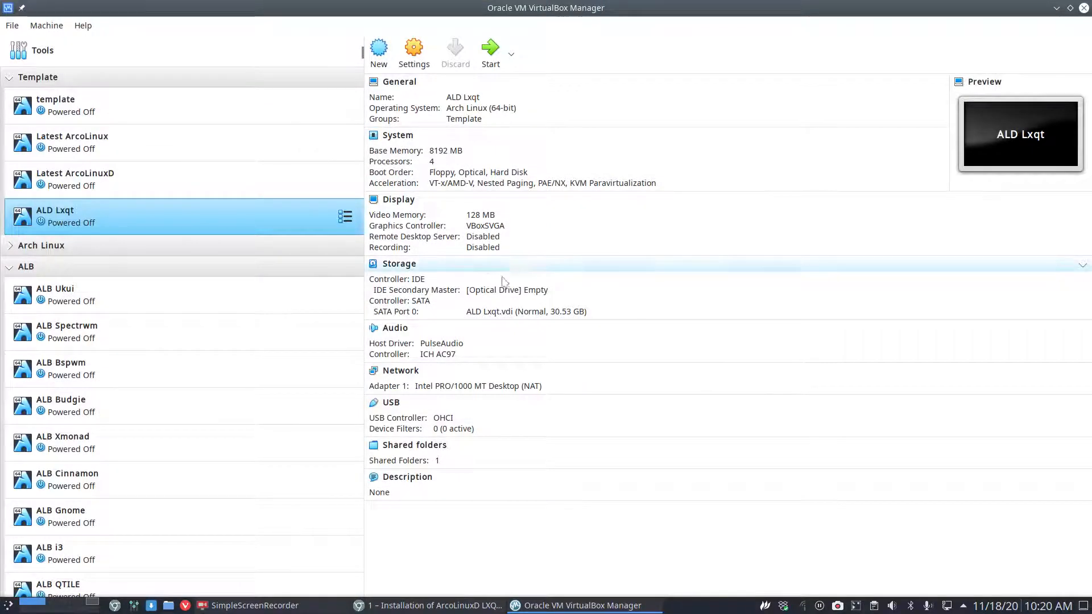
Insert arcolinuxd-v20.11.9-x86_64.iso into ALD Lxqt's optical drive, then go back to the browser.
click(509, 294)
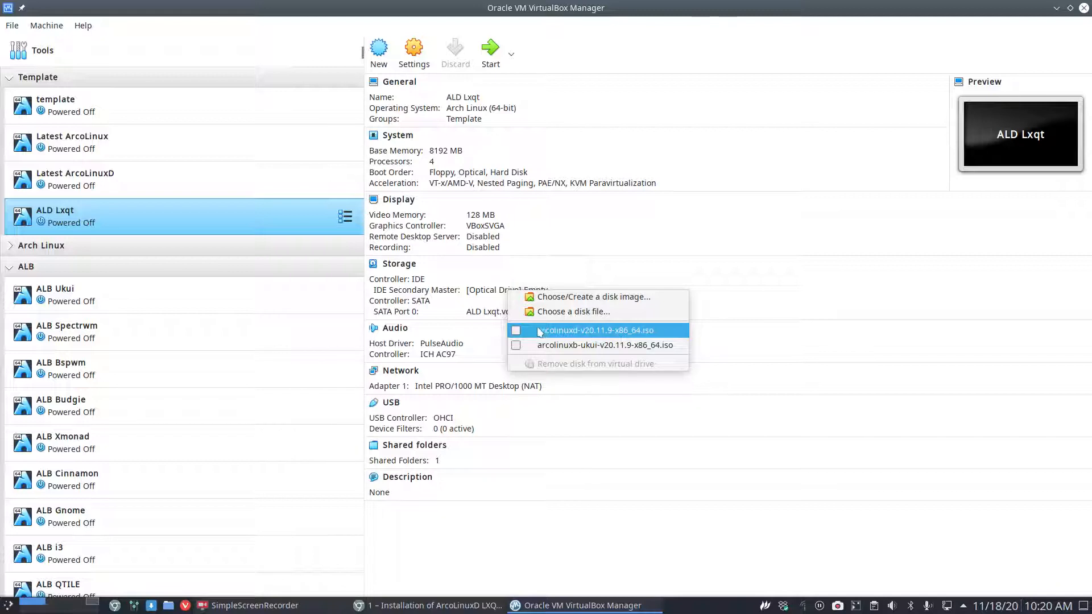
click(516, 331)
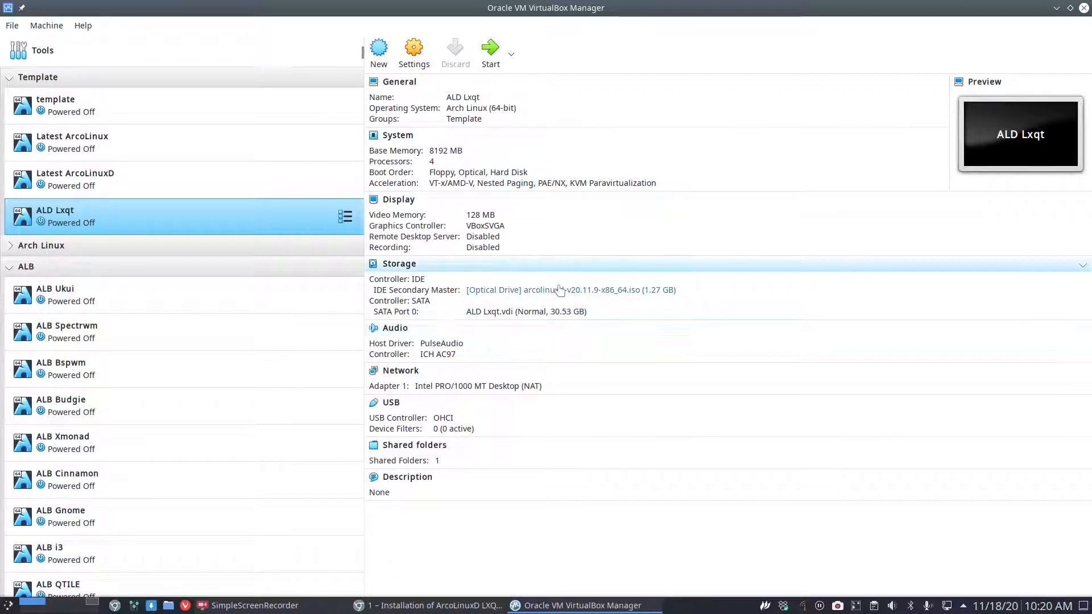
click(431, 607)
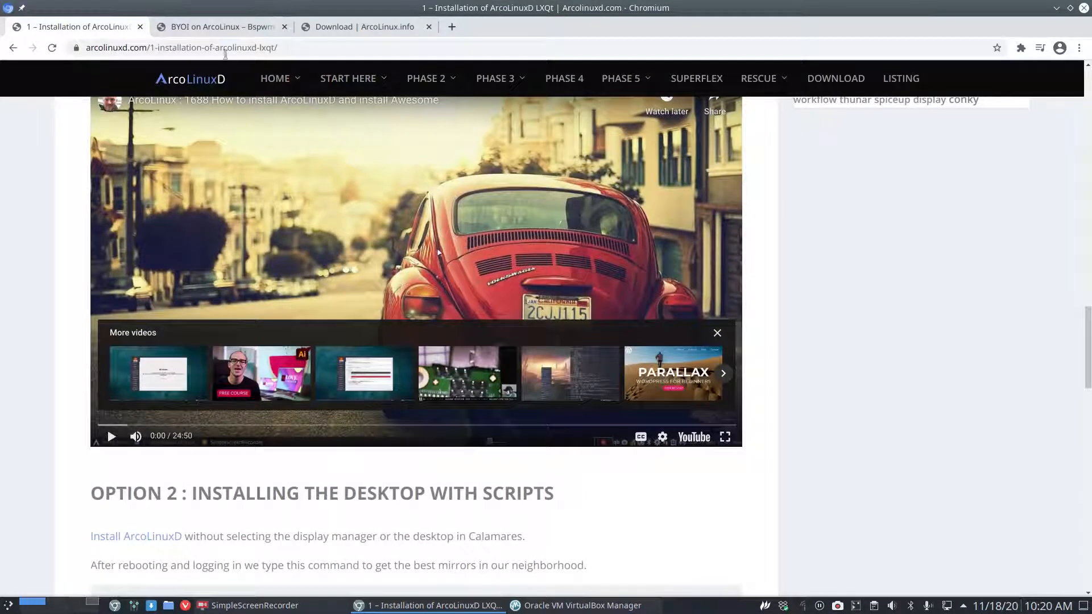
Review the ArcoLinux.info download links, then Alt+Tab back to VirtualBox Manager.
click(334, 28)
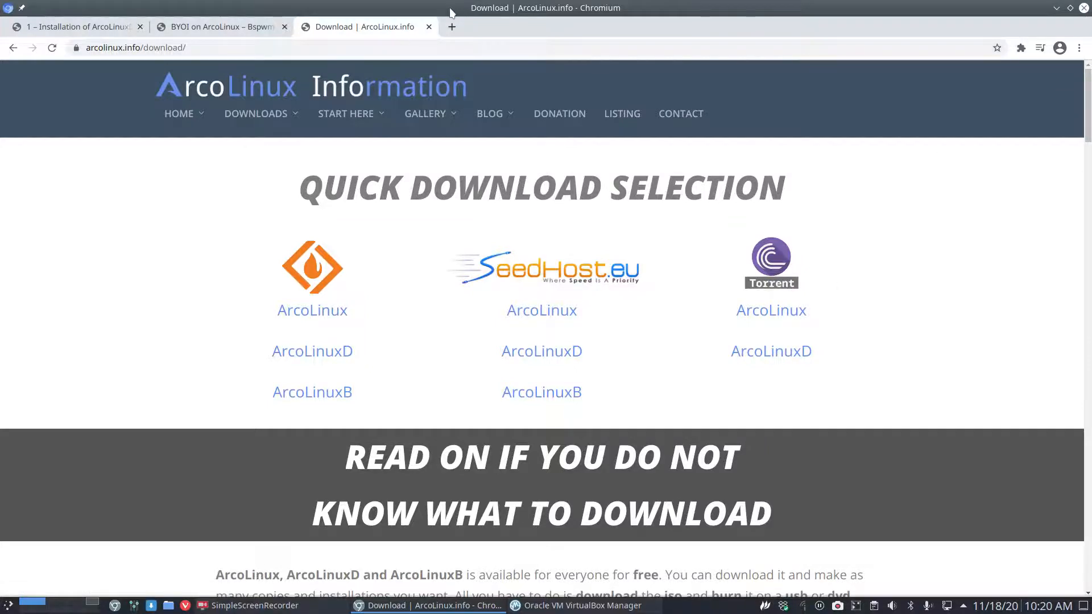
key(alt+Tab)
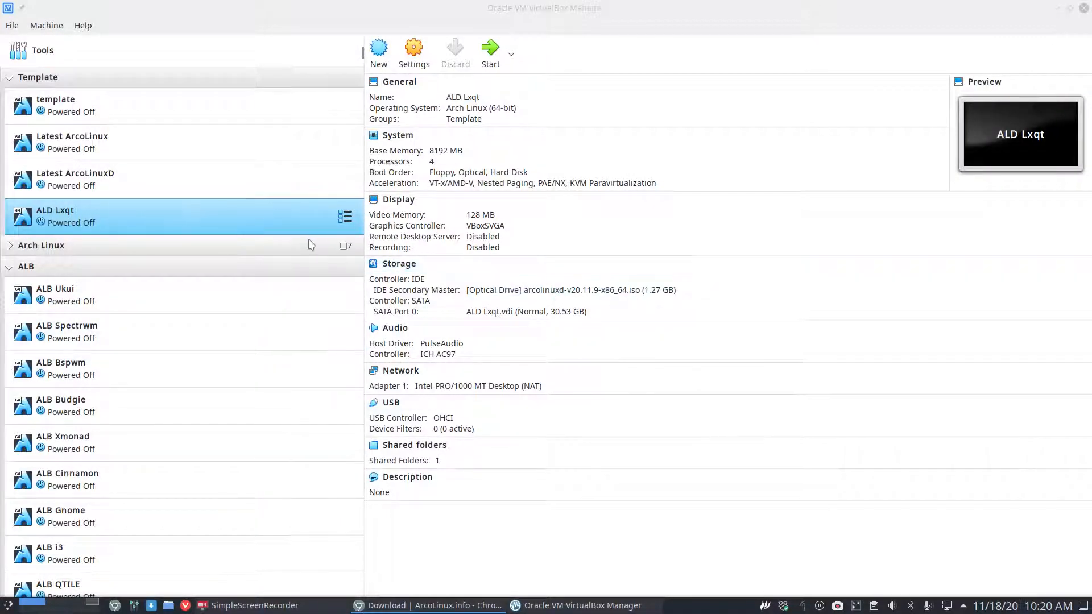
Double-click ALD Lxqt to boot it from the arcolinuxd-v20.11.9 ISO.
double_click(290, 223)
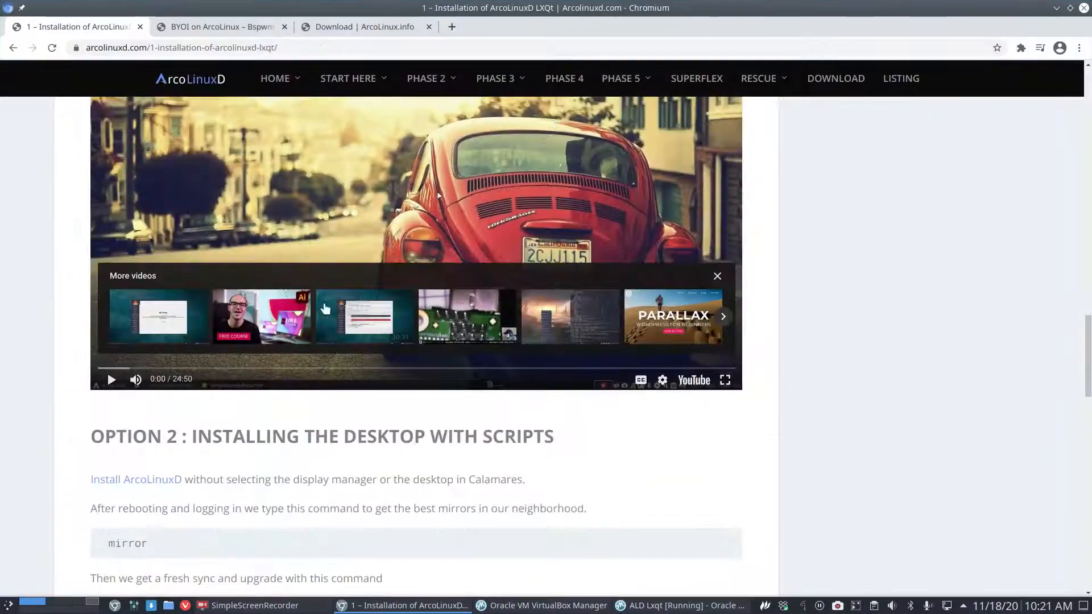
Scroll up to the Option 1–4 boxes and highlight the Option 2 and Option 1 headings.
scroll(341, 285, up, 8)
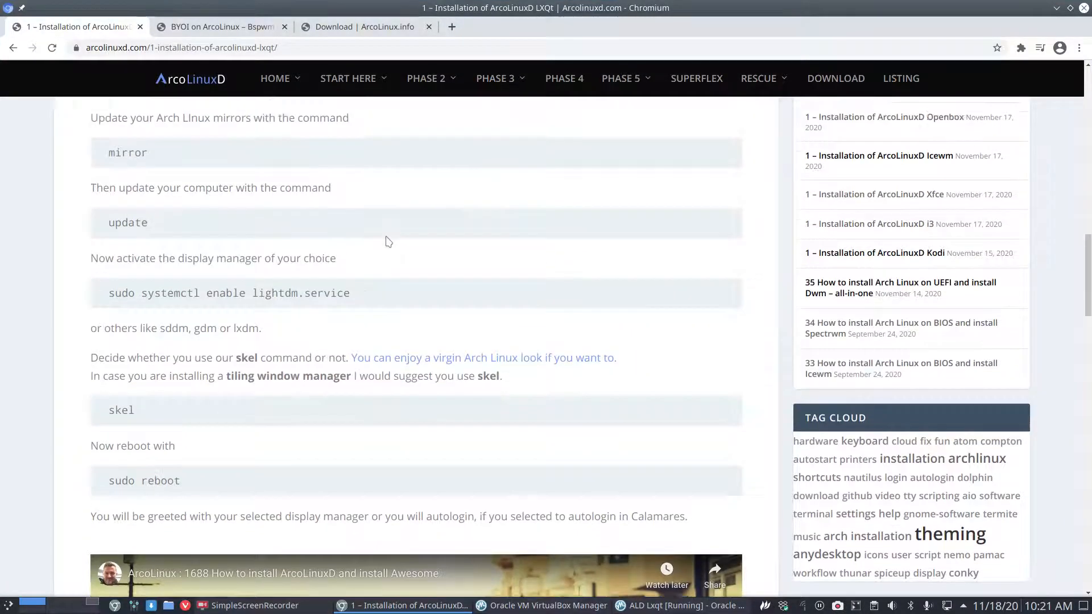
scroll(387, 242, up, 9)
drag(482, 236, 688, 239)
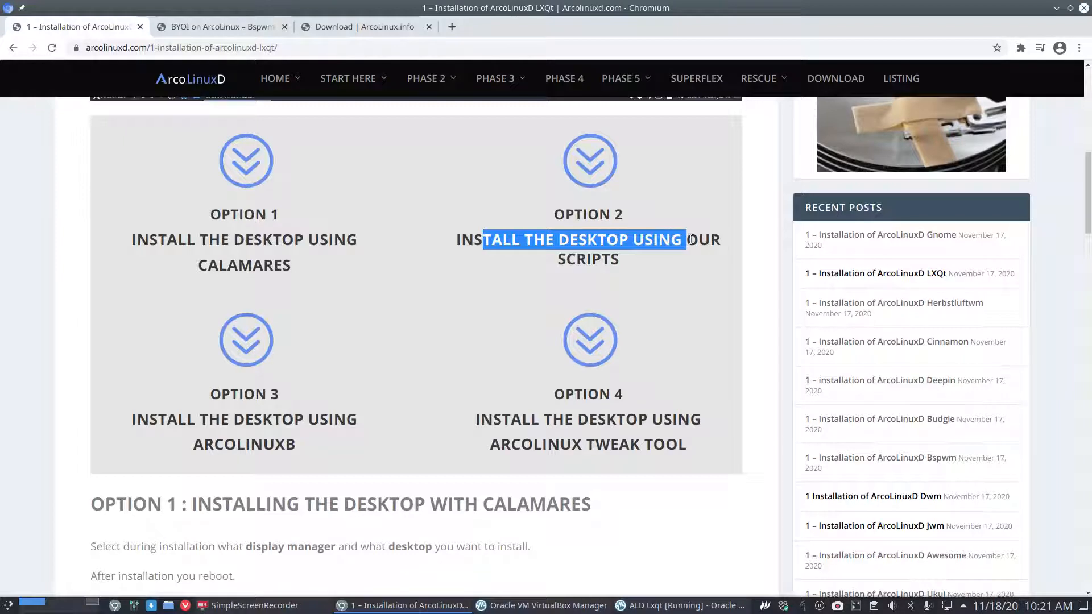
click(592, 259)
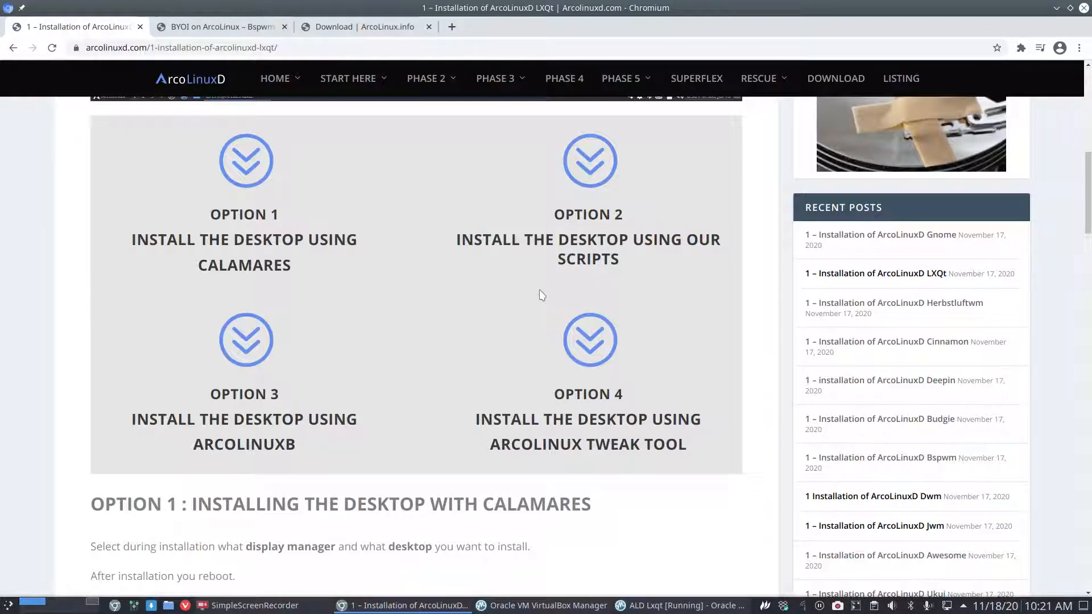
drag(246, 240, 251, 241)
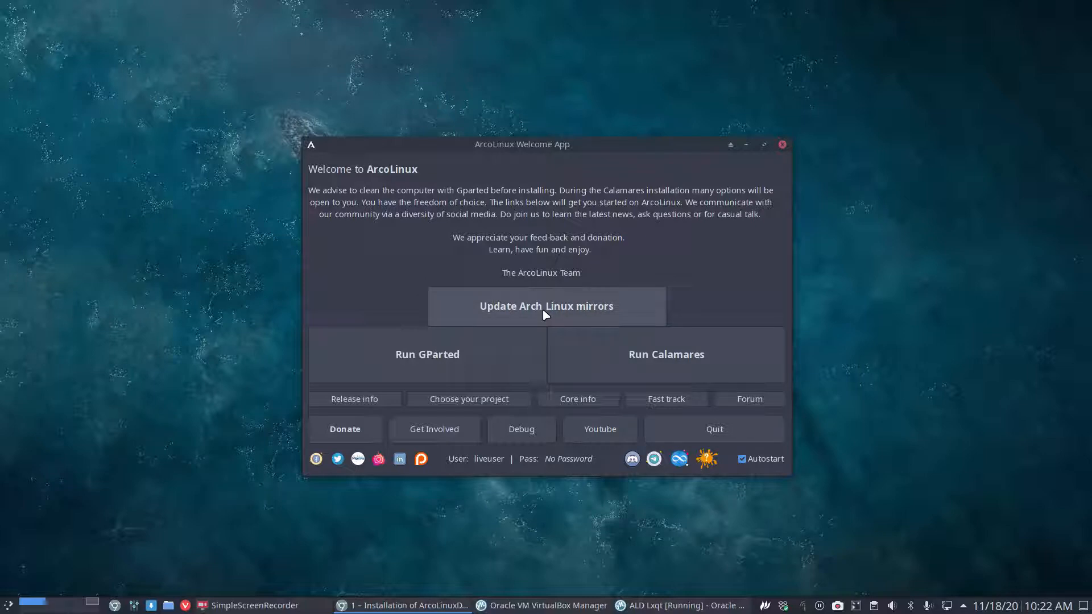
Open an RXVT Unicode terminal on the live desktop, beside the Welcome App.
click(570, 253)
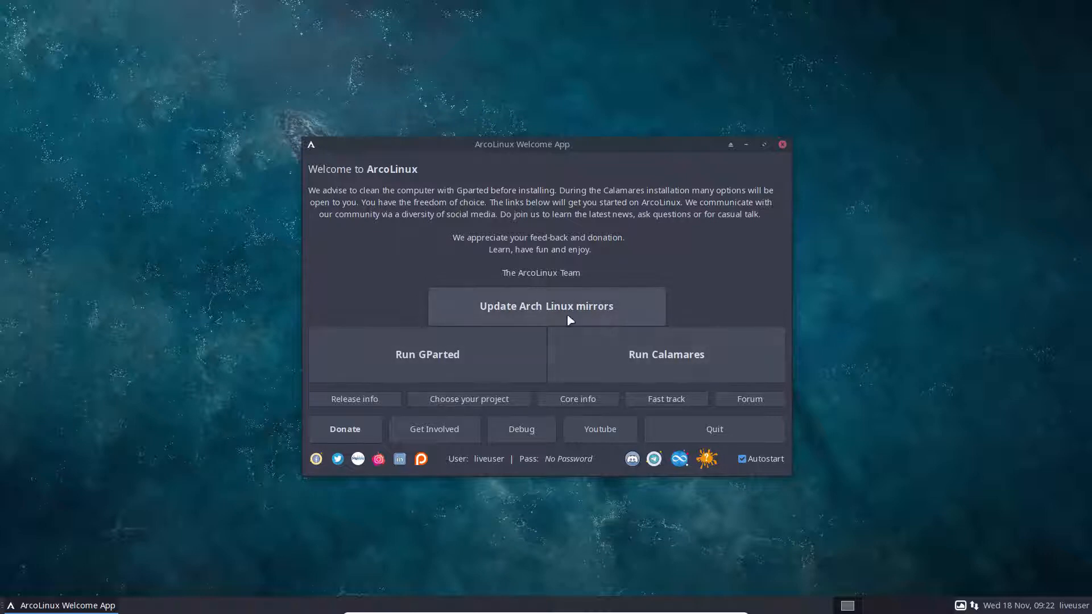
drag(616, 142, 850, 119)
right_click(98, 169)
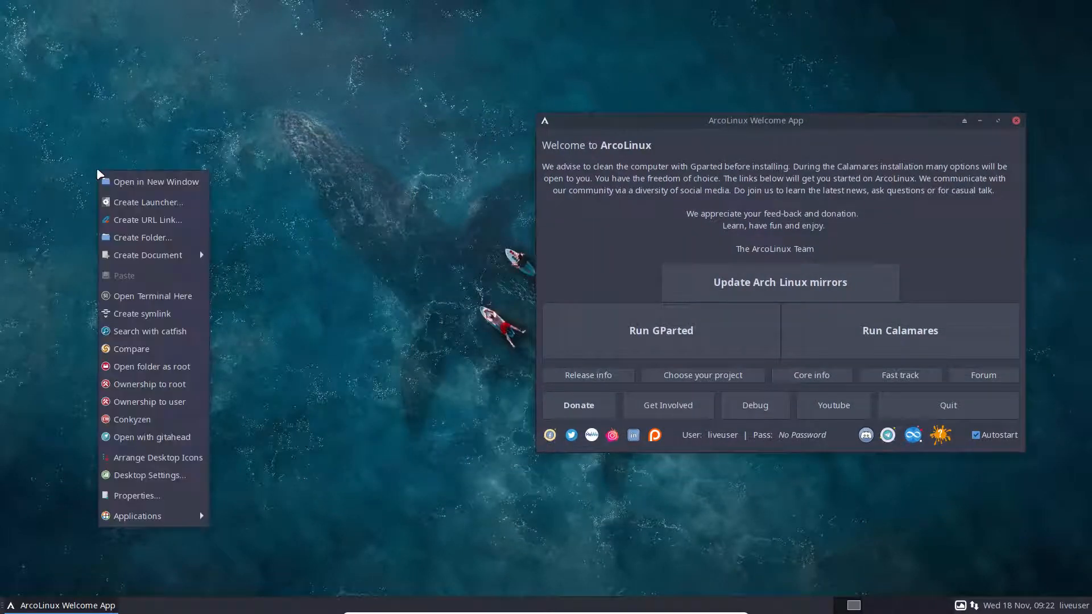
click(140, 296)
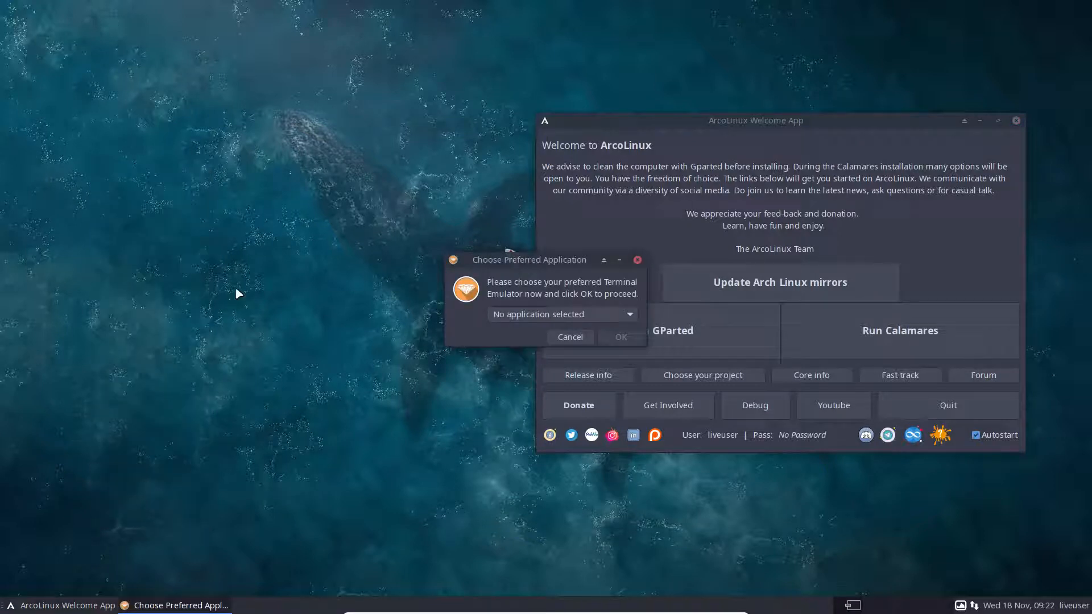
drag(523, 259, 212, 154)
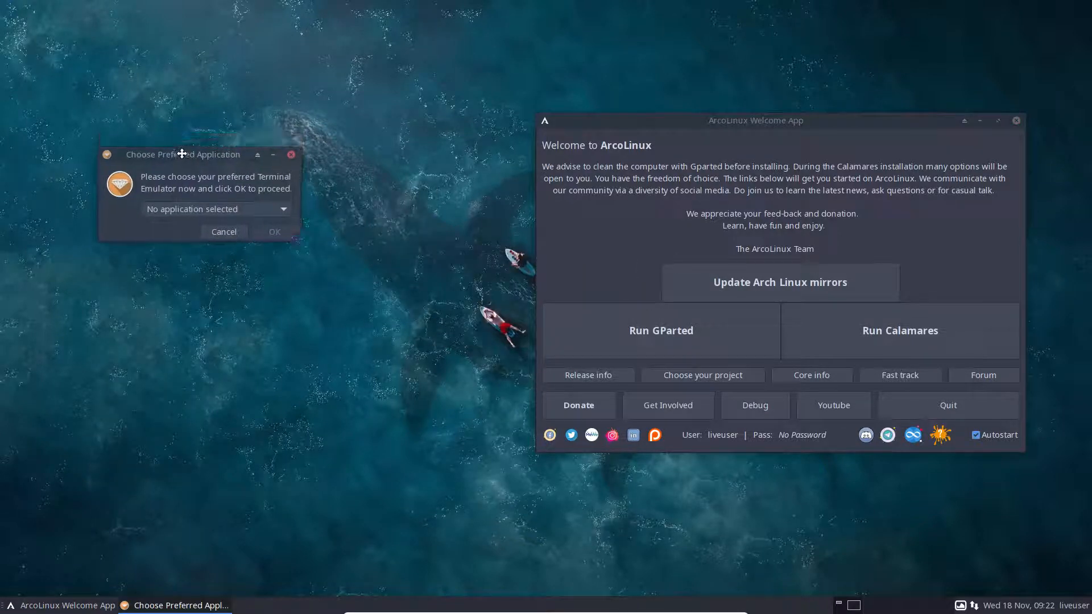
click(206, 210)
click(206, 229)
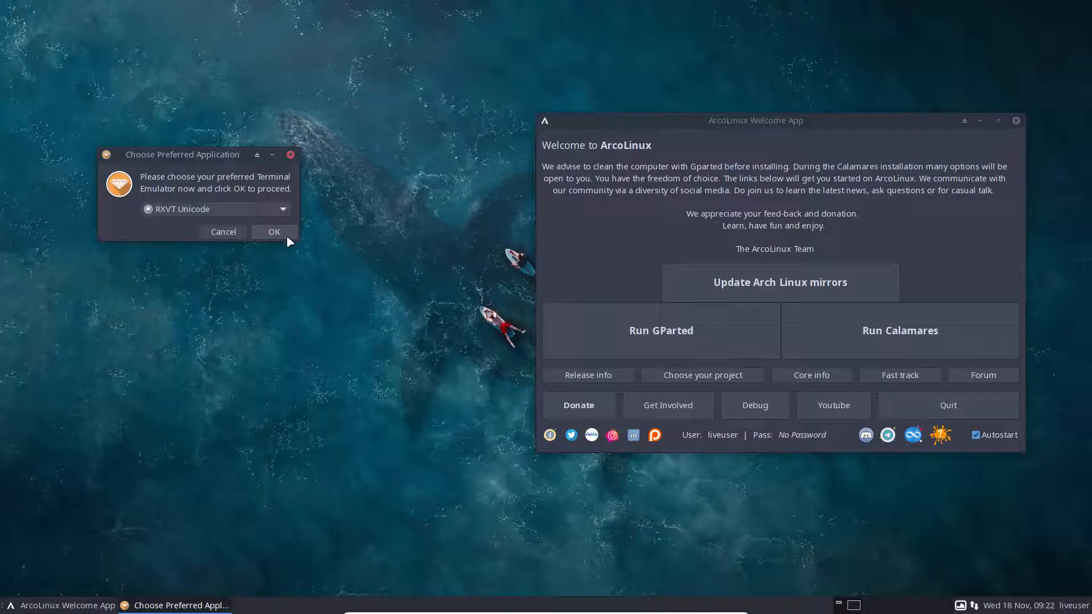
click(284, 237)
drag(495, 210, 199, 208)
Switch the keyboard to the be layout and open /etc/pacman.d/mirrorlist in nano.
text(setxkbmap be)
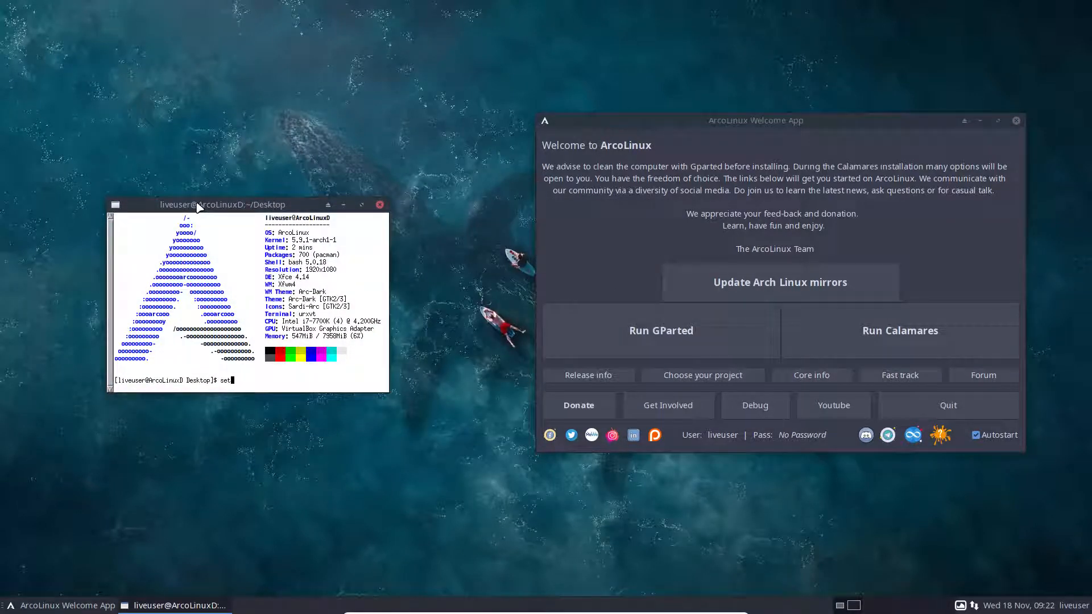
key(Return)
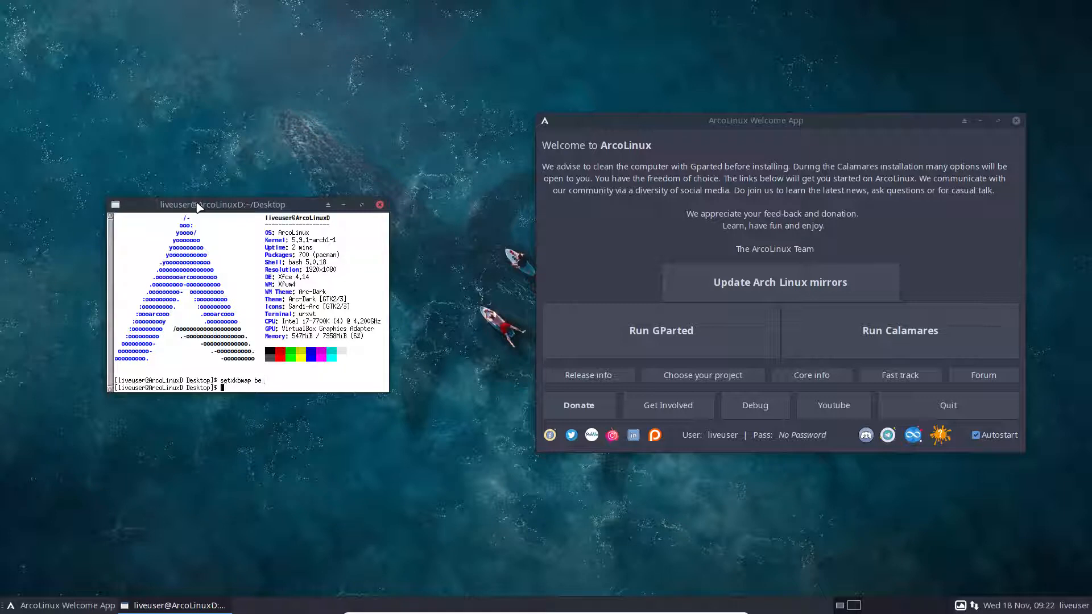
text(nmirrorlist)
key(Return)
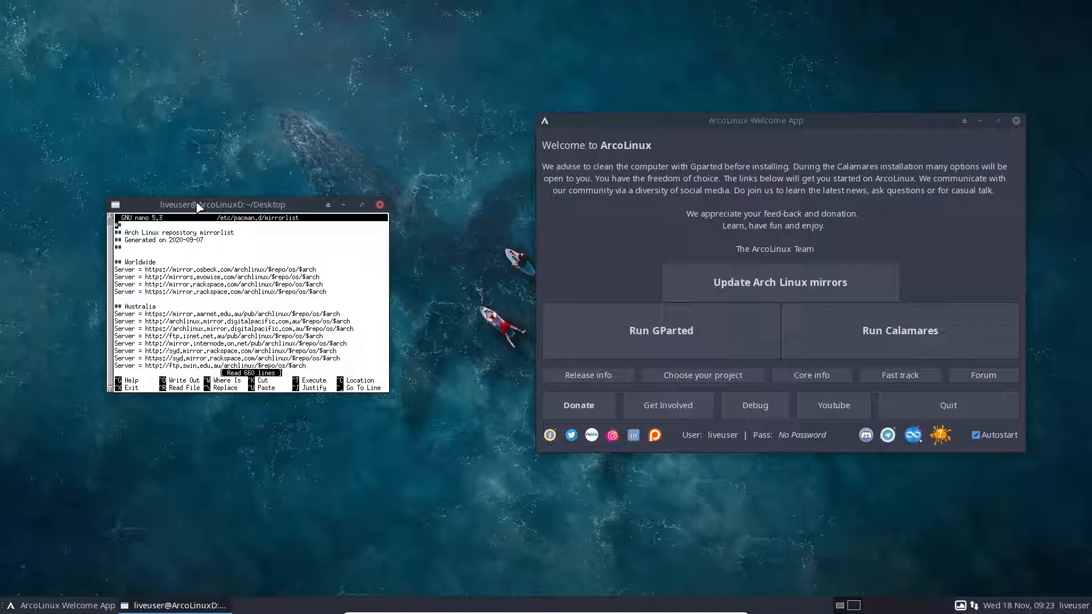
Close the nano mirrorlist terminal and drag the Welcome App back toward the centre.
click(380, 206)
drag(797, 122, 584, 111)
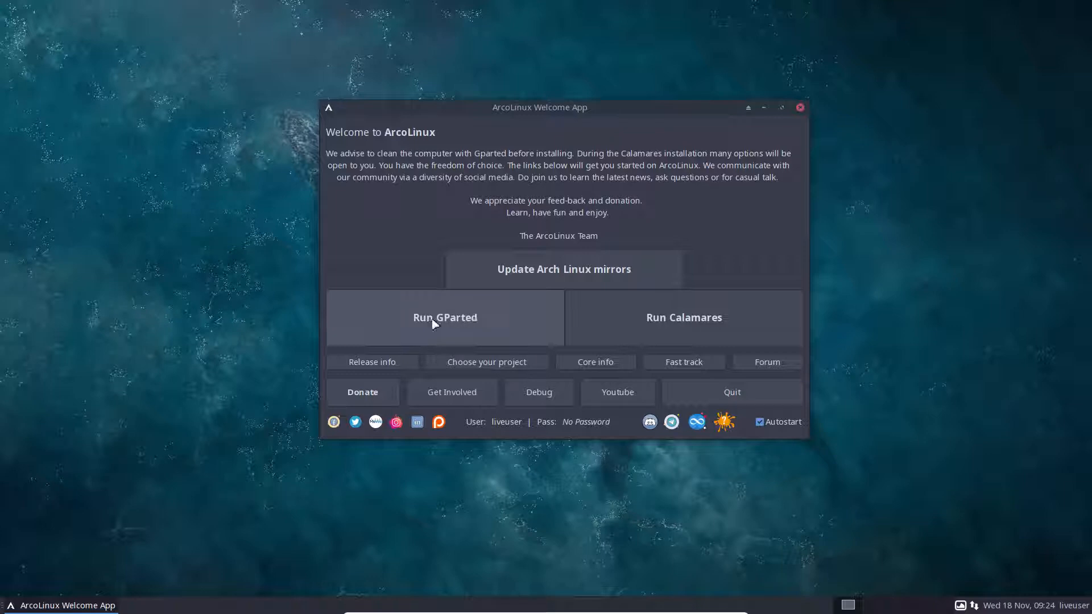
Verify in GParted that /dev/sda is 30.53 GiB unallocated, then launch Calamares.
click(410, 327)
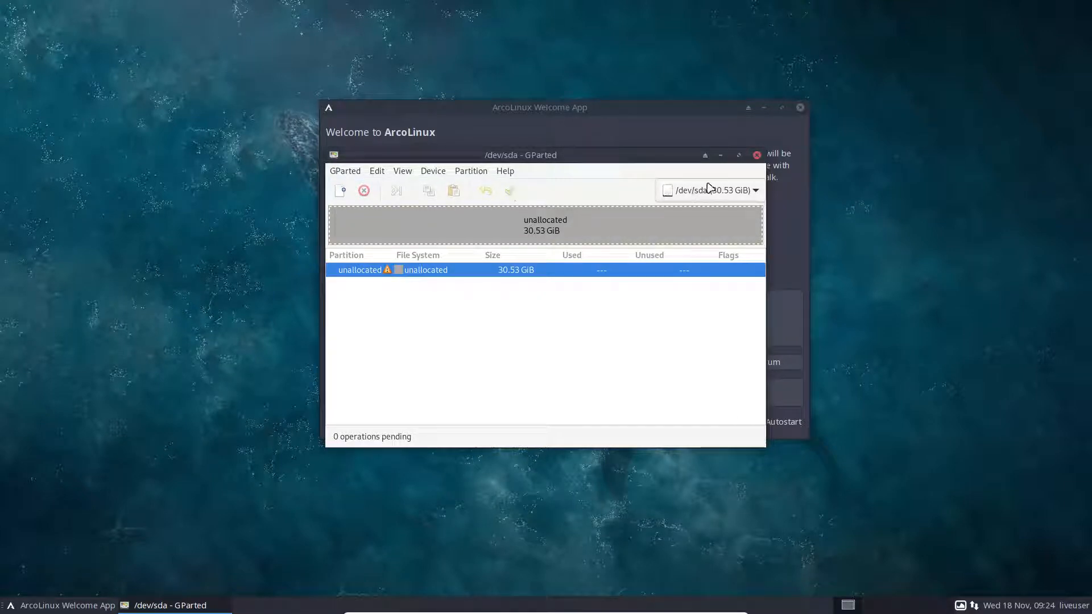
click(757, 154)
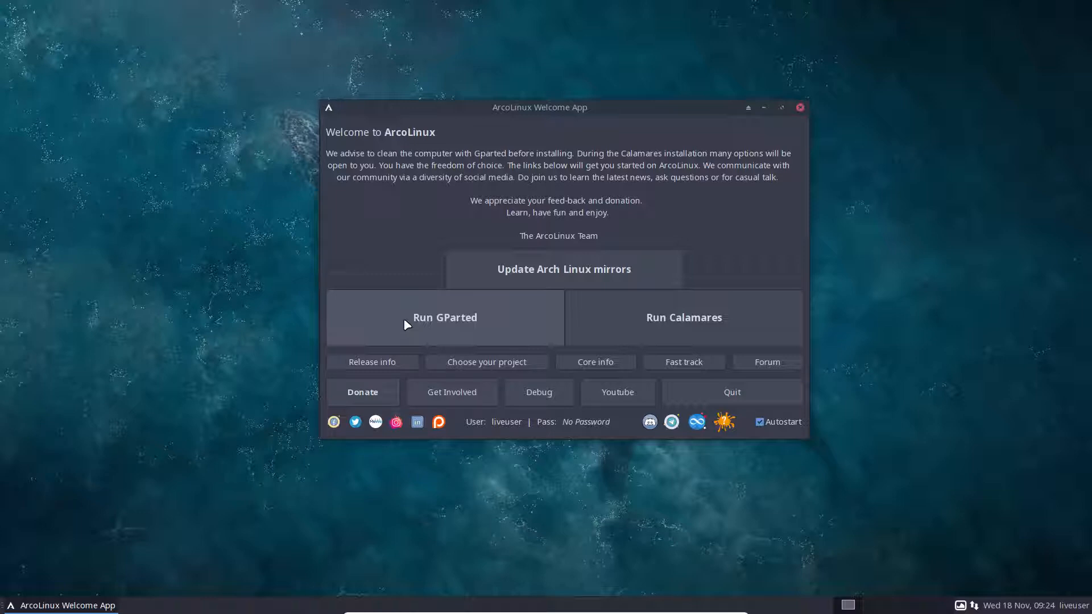
click(688, 330)
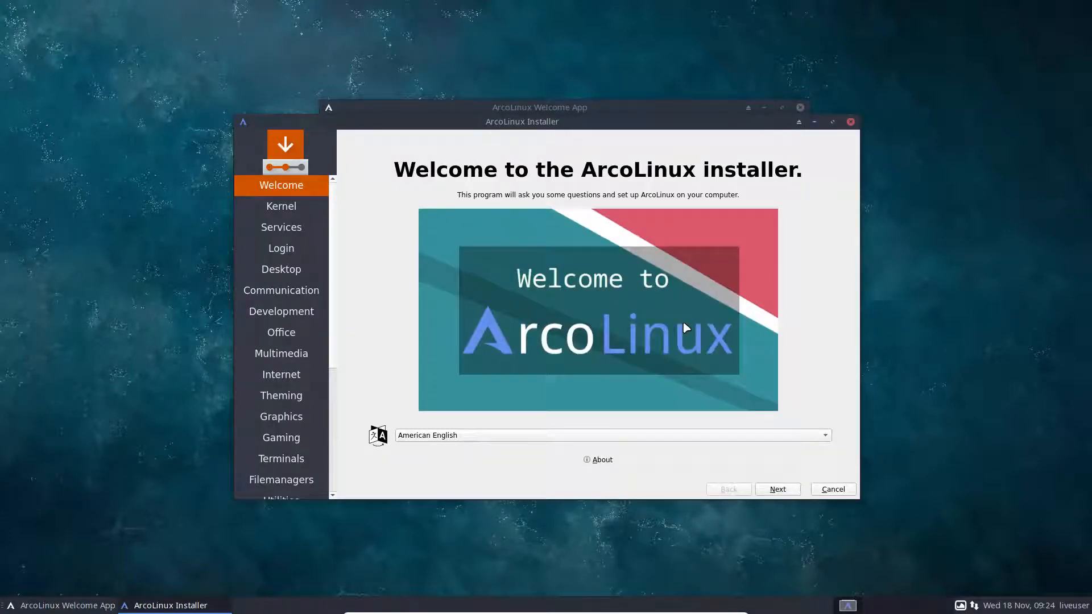
View the installer info, keep American English, and continue to the Kernel page.
click(604, 459)
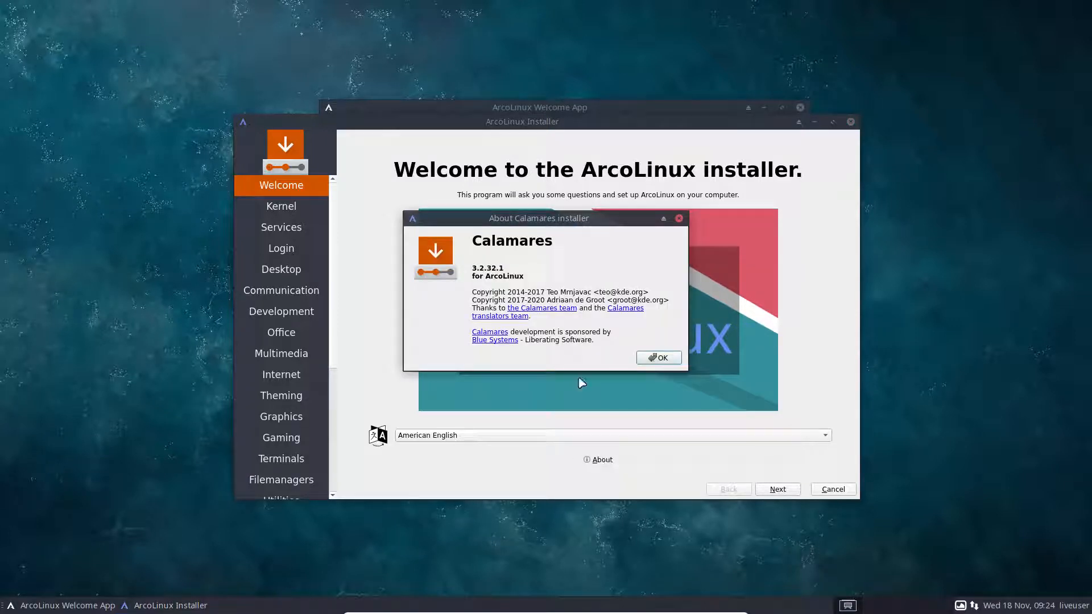
click(660, 358)
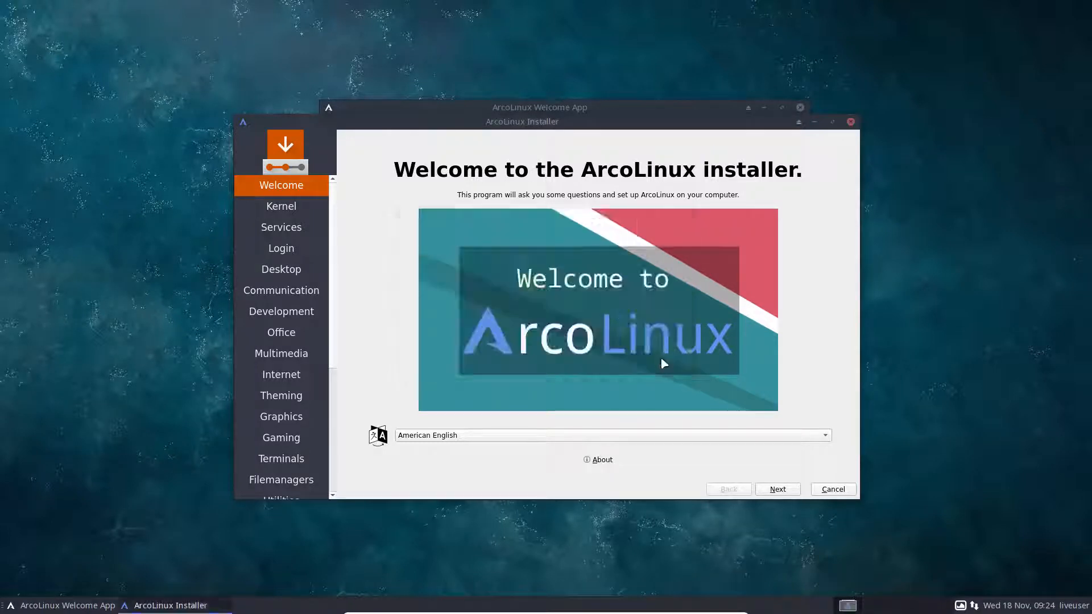
click(461, 436)
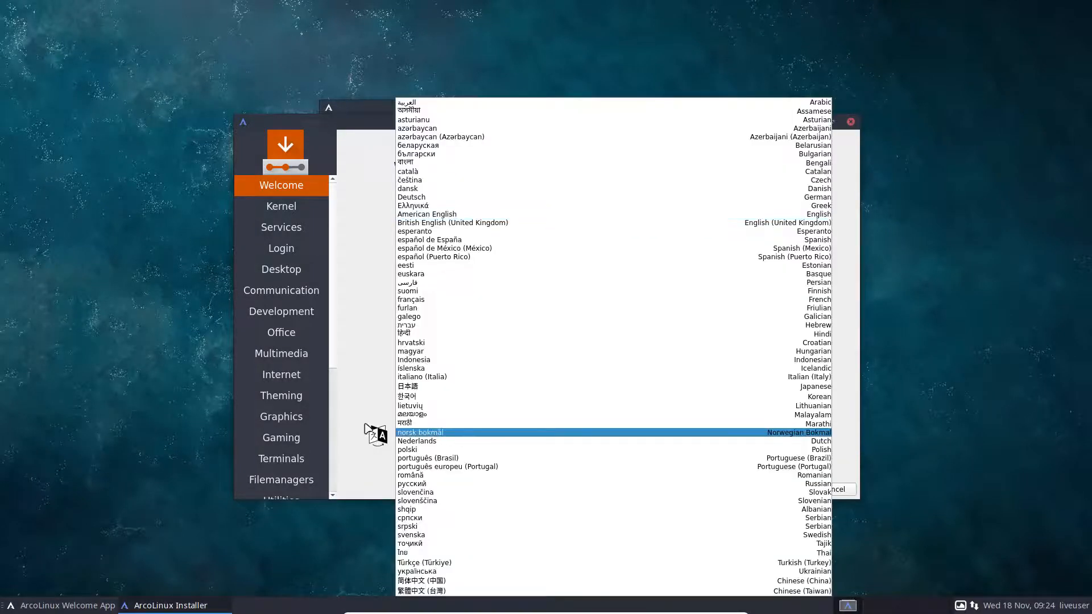
click(371, 424)
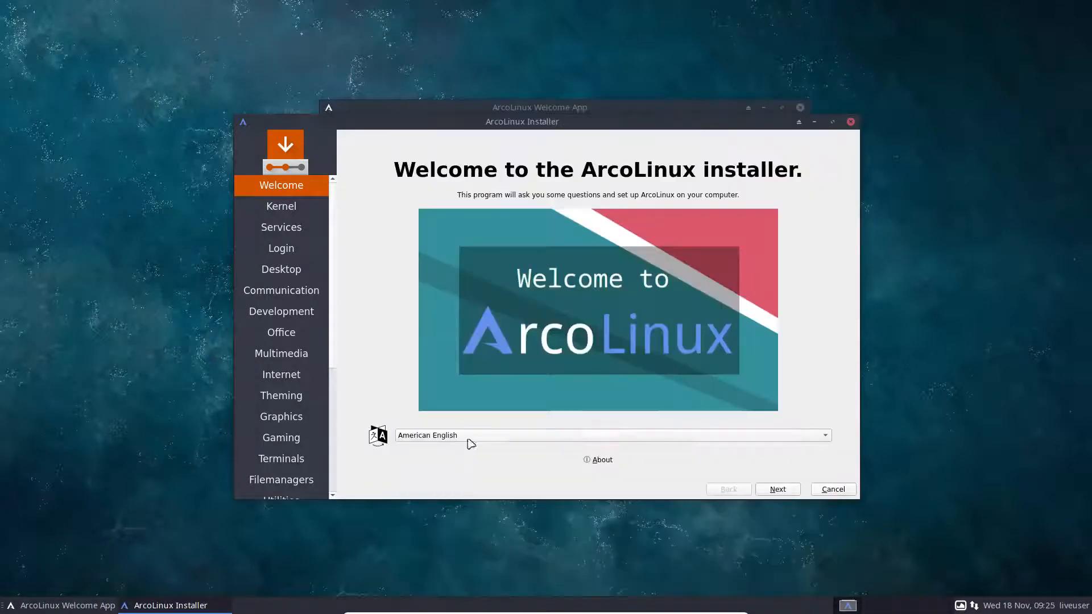
click(777, 490)
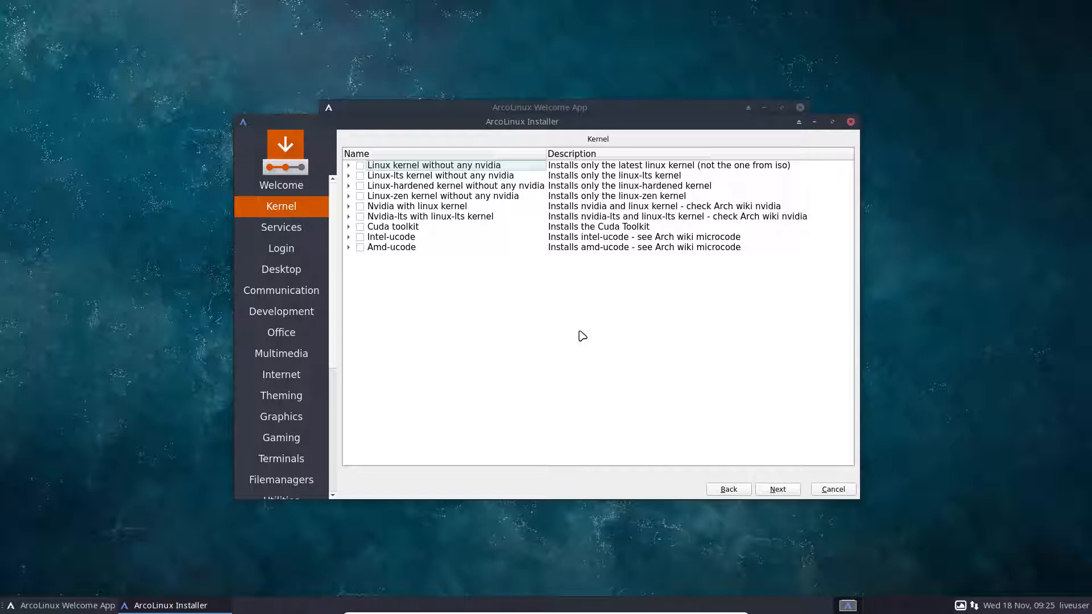
Leave all kernel, Nvidia, Cuda and microcode boxes unticked and go to Services.
click(785, 491)
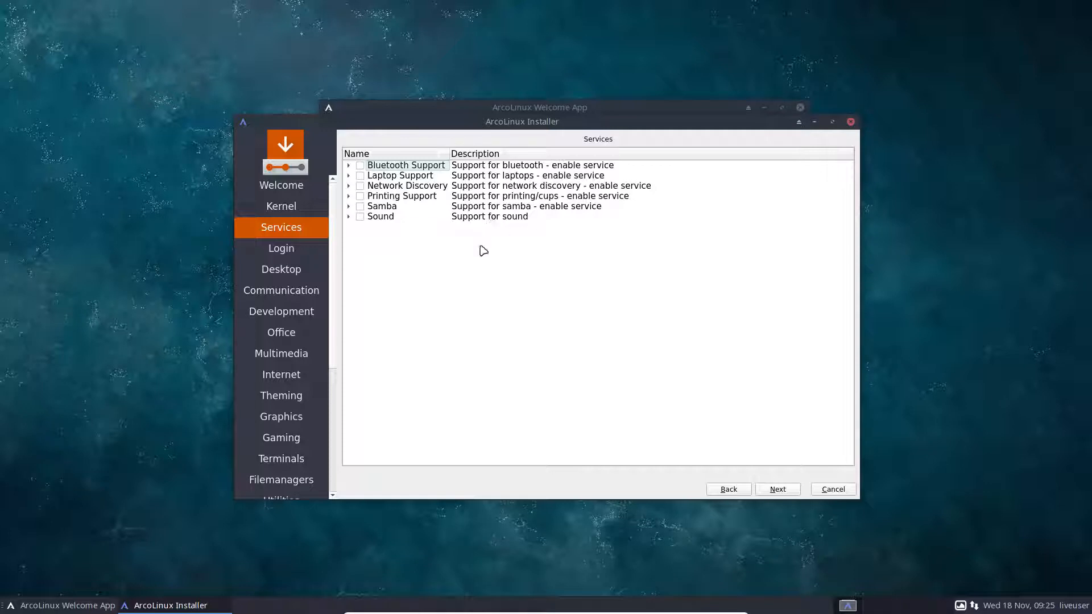
Skip Bluetooth, Printing, Sound and other services, then tick Lightdm as login manager.
click(773, 490)
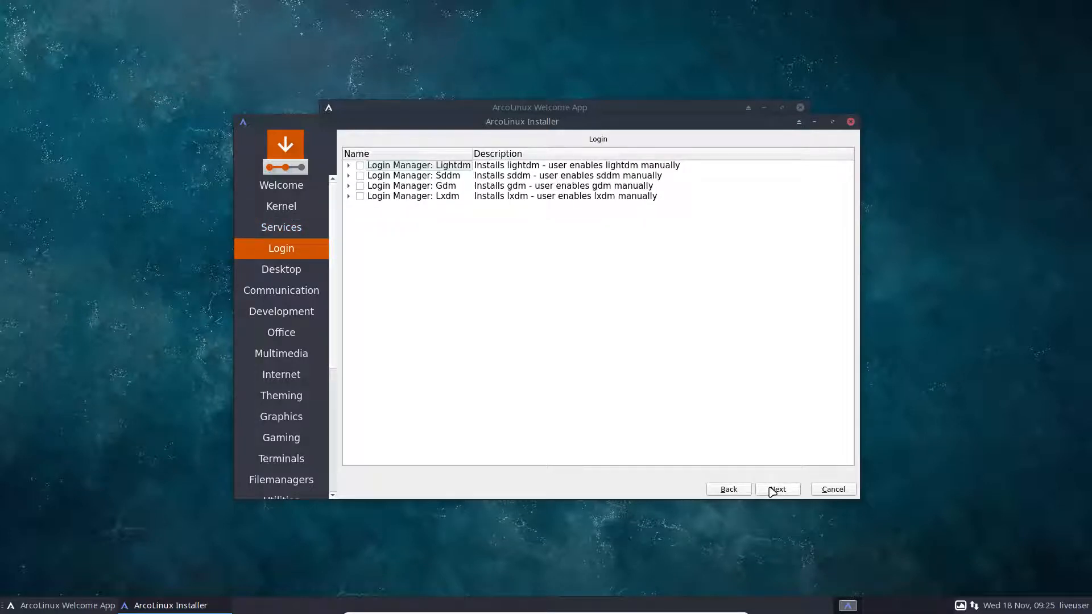
click(360, 165)
Tick Lxqt on the Desktop page and expand it to scroll through its packages.
click(777, 494)
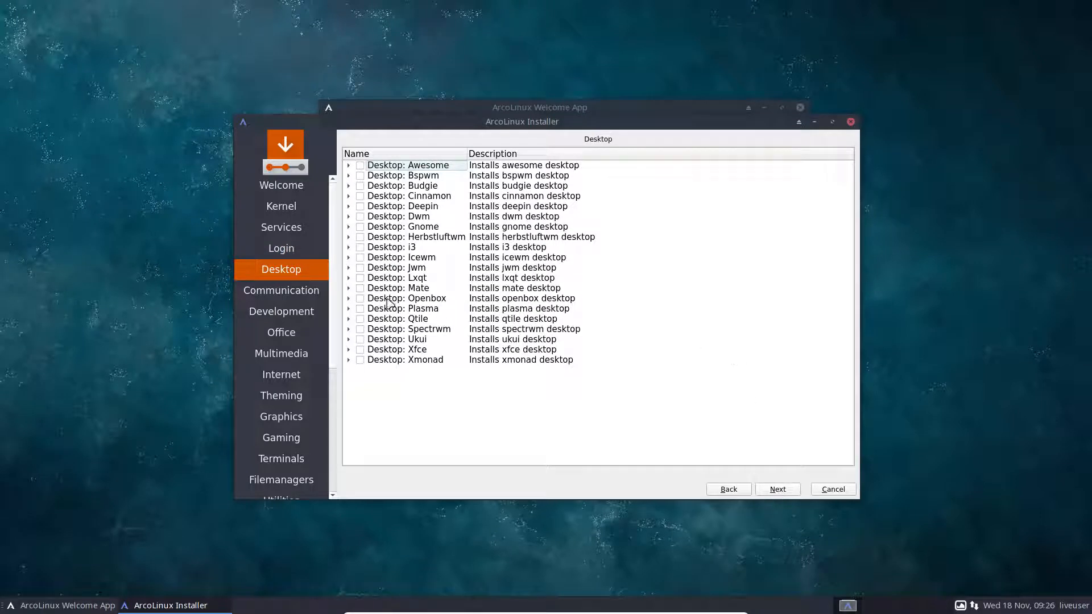
click(360, 278)
click(348, 278)
click(348, 278)
click(349, 278)
scroll(476, 322, down, 4)
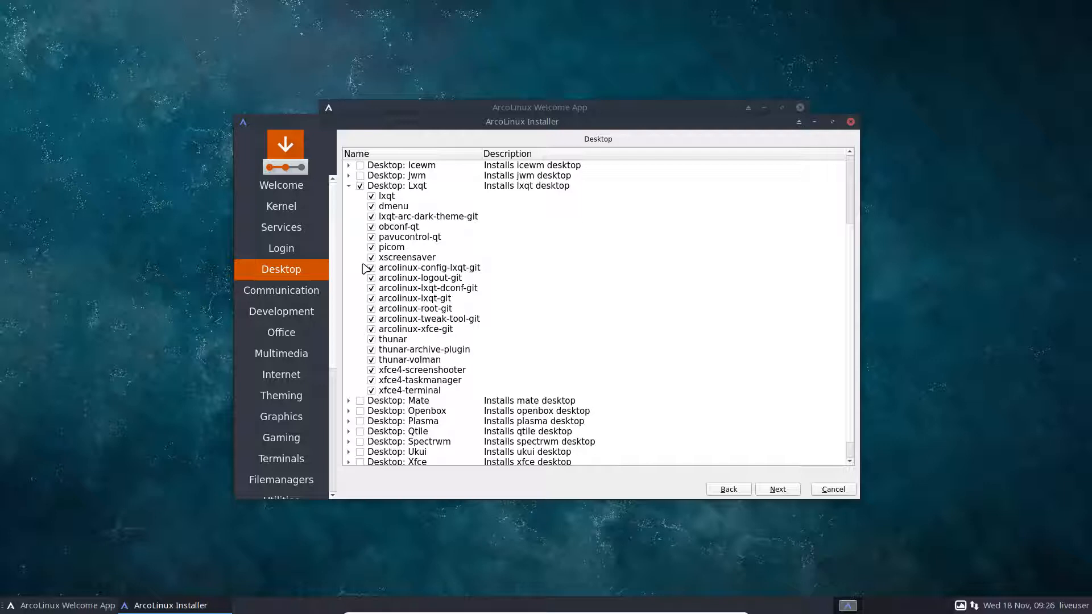
click(372, 340)
click(371, 350)
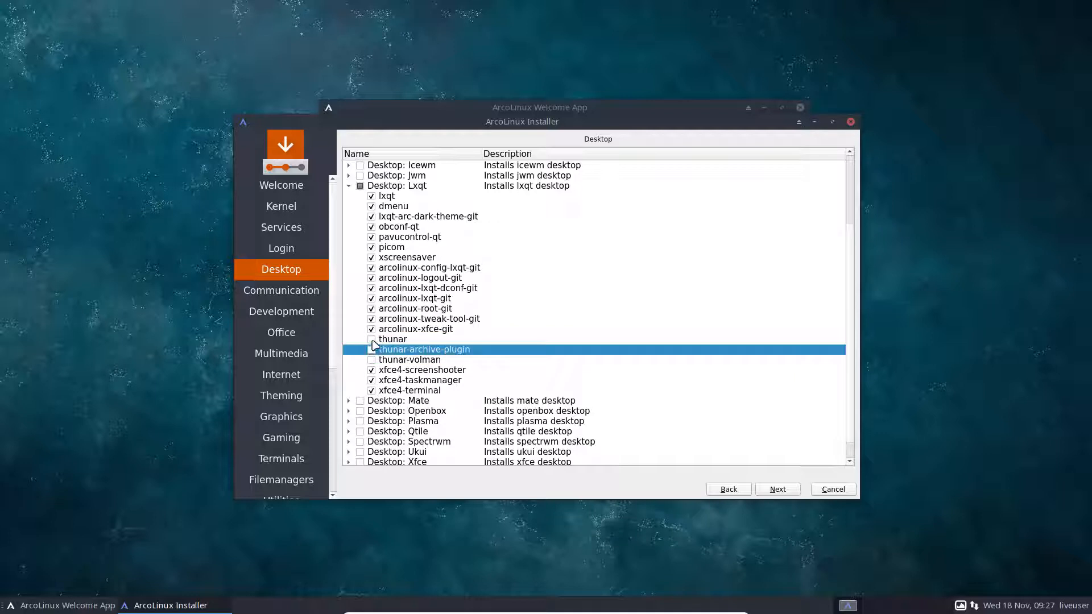
click(372, 339)
click(371, 350)
click(371, 360)
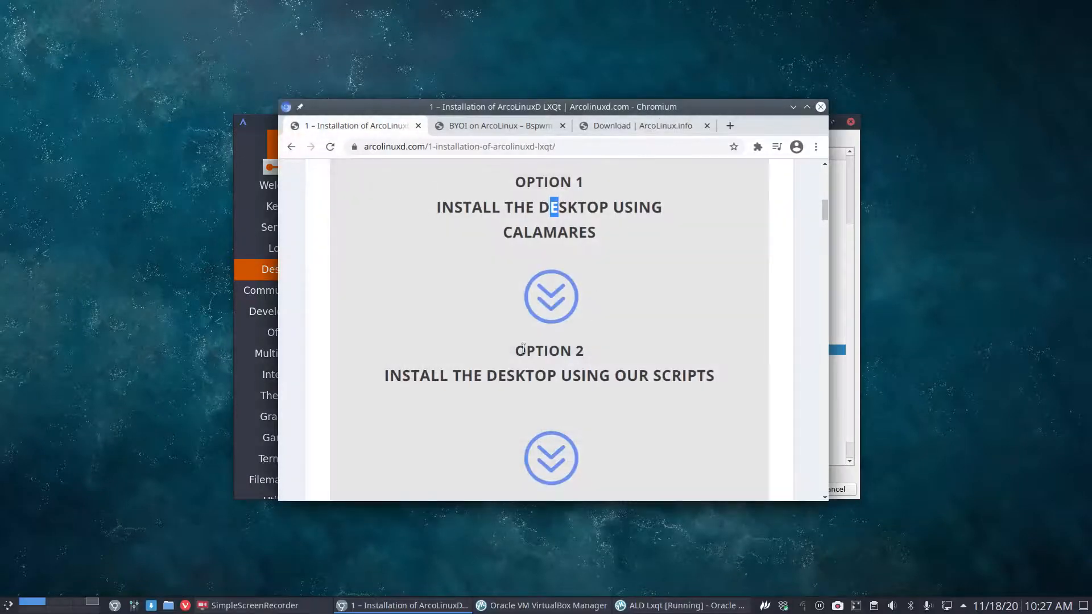
Highlight the Option 2 scripts heading, then drag Chromium onto the other monitor.
drag(410, 376, 711, 376)
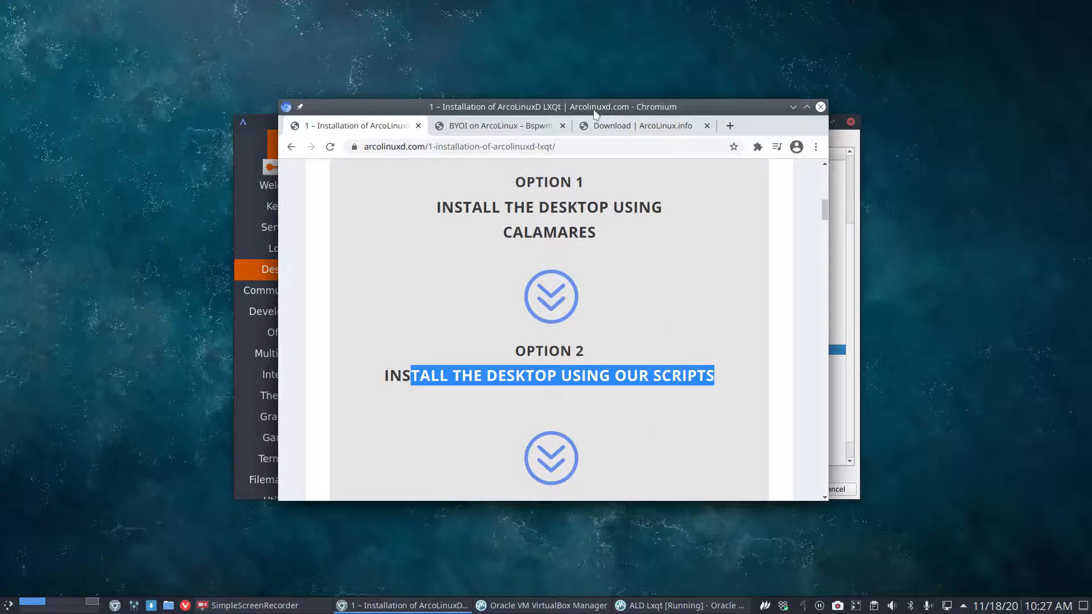
drag(592, 109, 1091, 110)
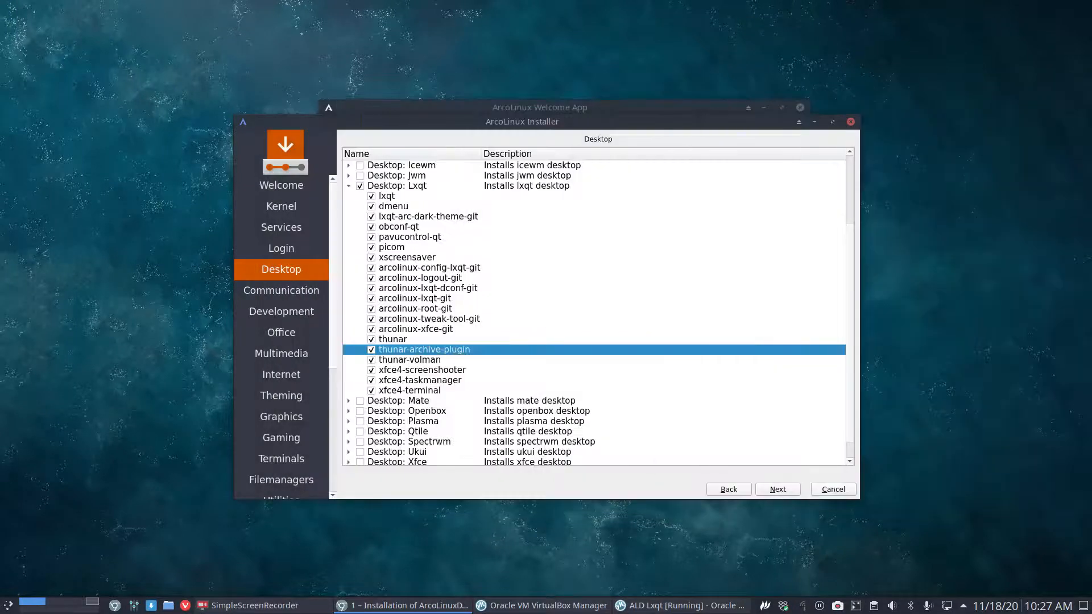
Skip through Communication, Development, Office, Multimedia, Internet, Theming, Graphics, Gaming and Terminals unselected.
click(799, 493)
click(793, 493)
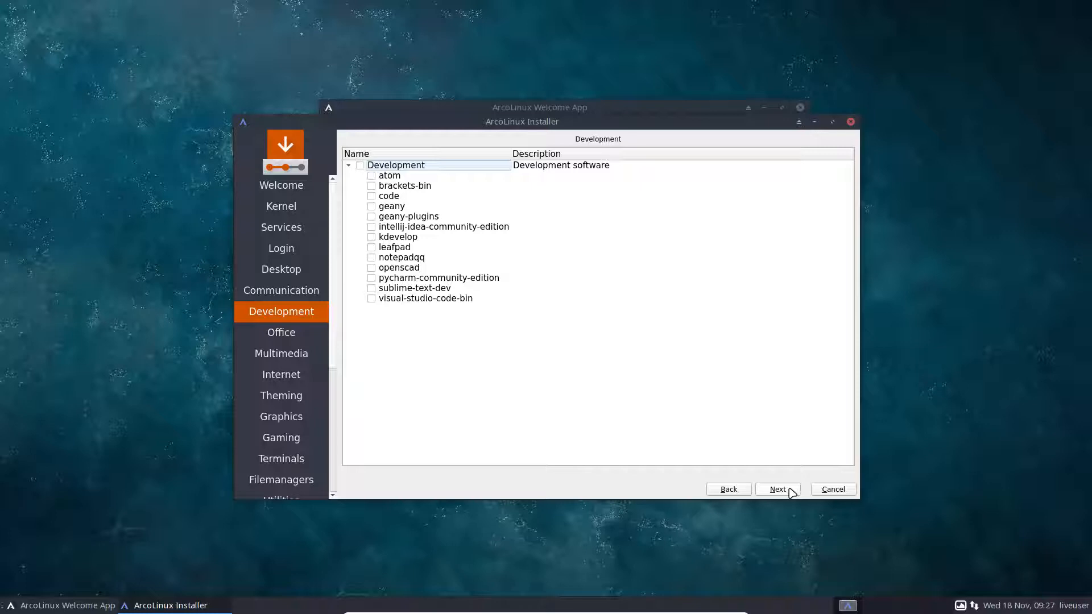
click(793, 492)
click(793, 493)
click(793, 492)
click(793, 493)
click(793, 492)
click(793, 492)
click(793, 492)
click(793, 492)
click(793, 492)
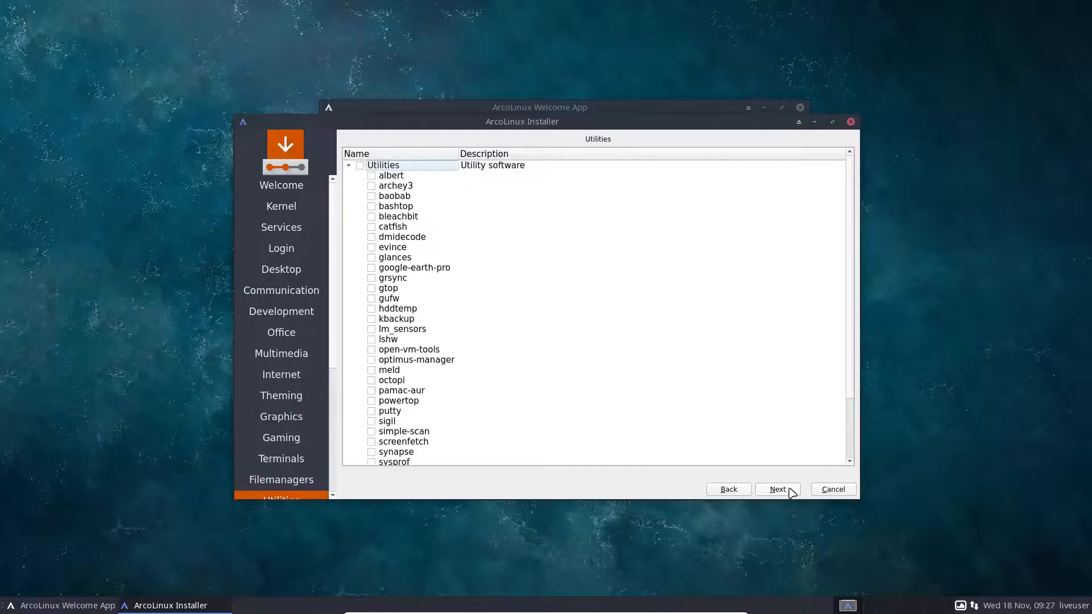
Try ticking thunar, thunar-archive-plugin and ranger under Filemanagers, then clear them all.
click(742, 490)
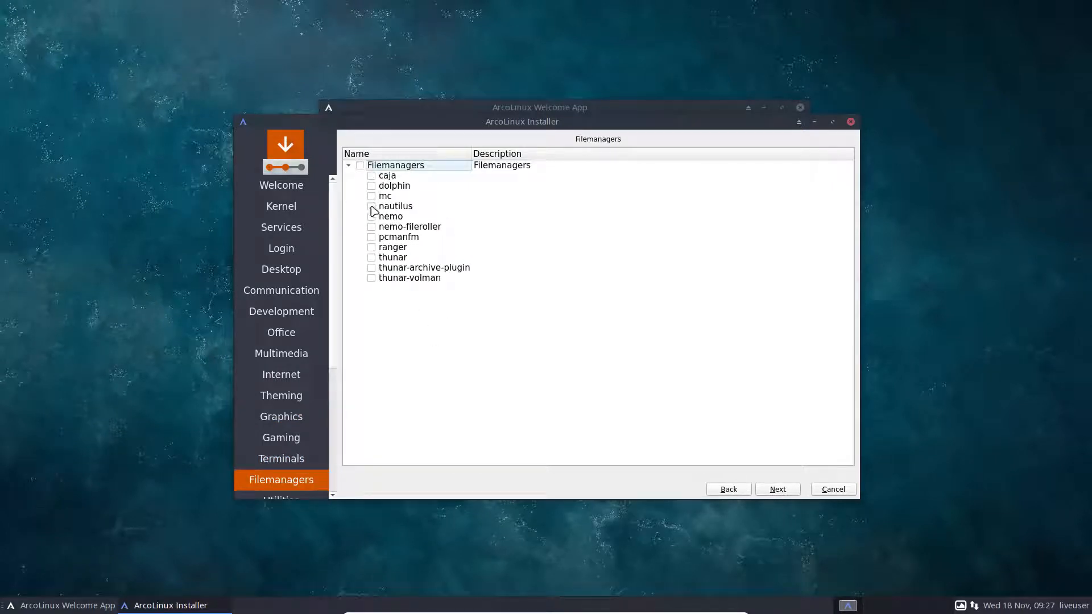
click(371, 258)
click(371, 268)
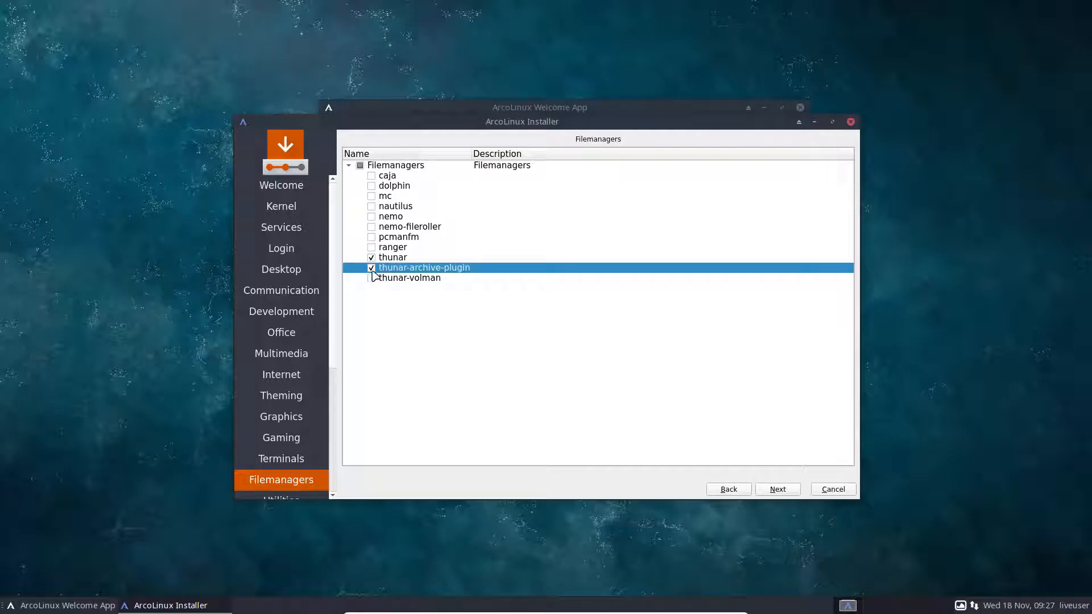
click(370, 268)
click(371, 258)
click(371, 247)
click(393, 236)
click(394, 227)
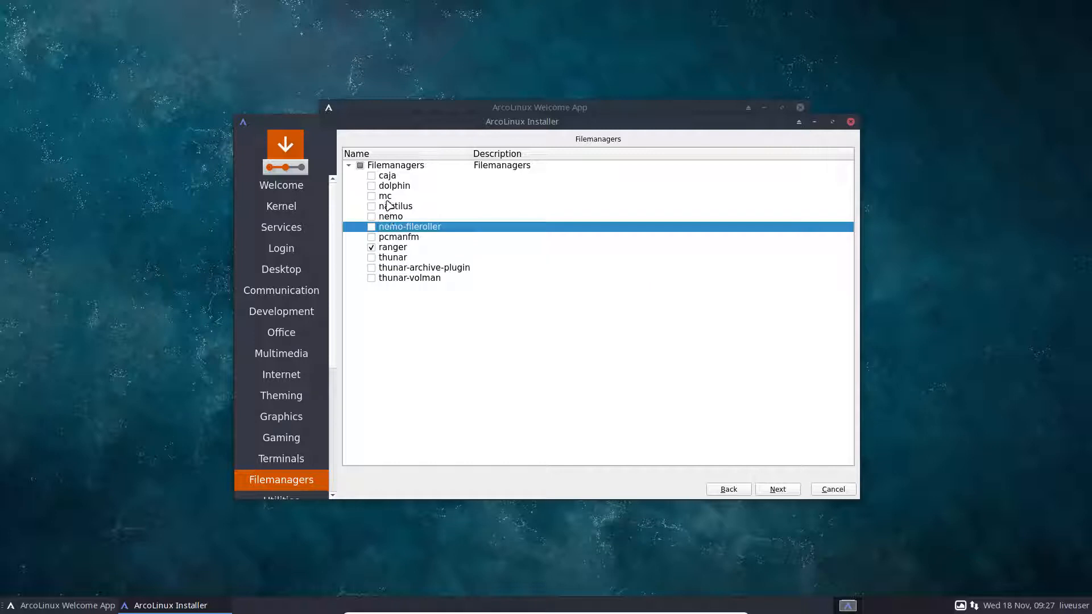
click(371, 247)
Leave Filemanagers empty and continue past Utilities to the Applications page.
click(784, 490)
click(739, 490)
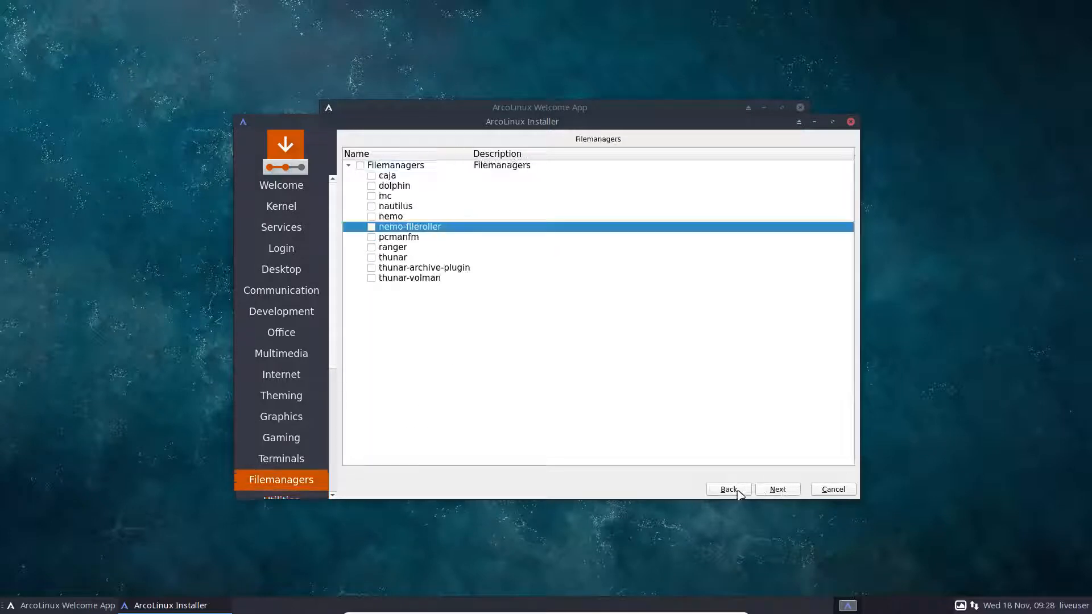
click(406, 187)
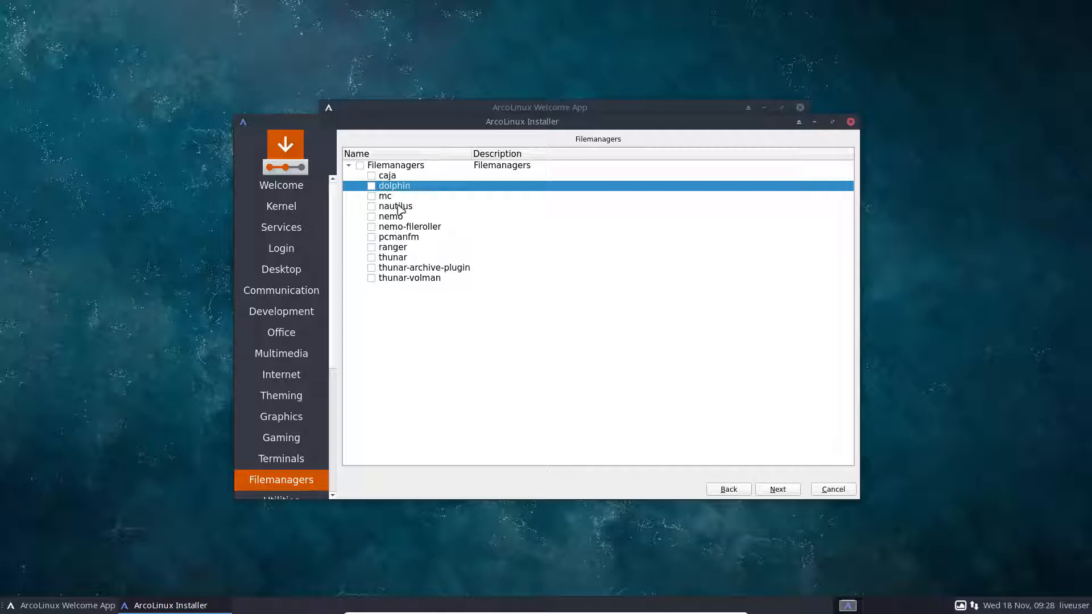
click(771, 490)
click(771, 490)
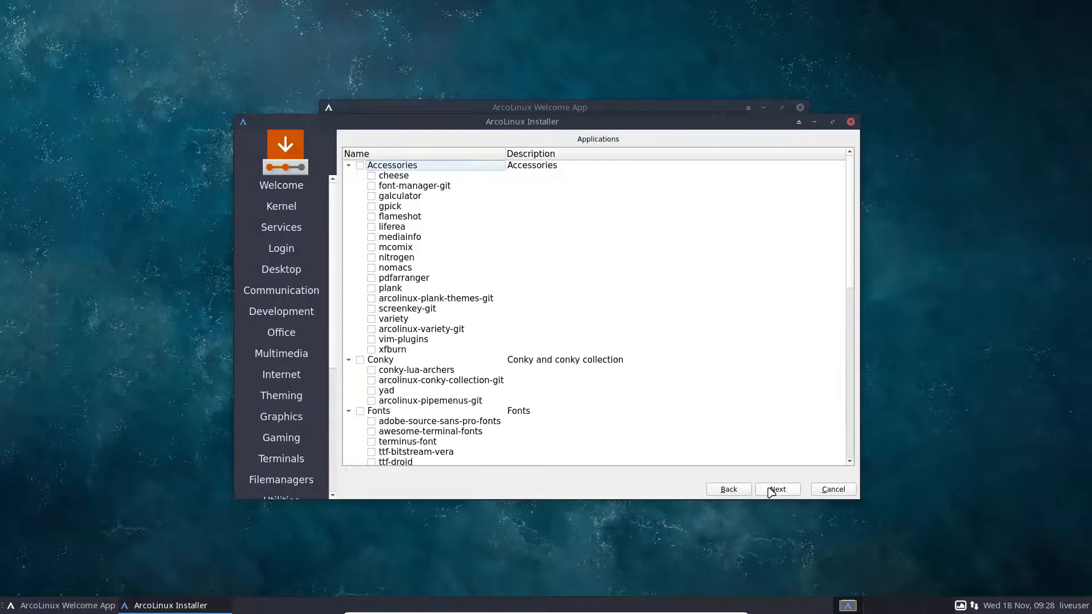
Accept Location and Keyboard defaults and pick Erase disk for a single ext4 partition on /dev/sda.
click(771, 490)
click(771, 490)
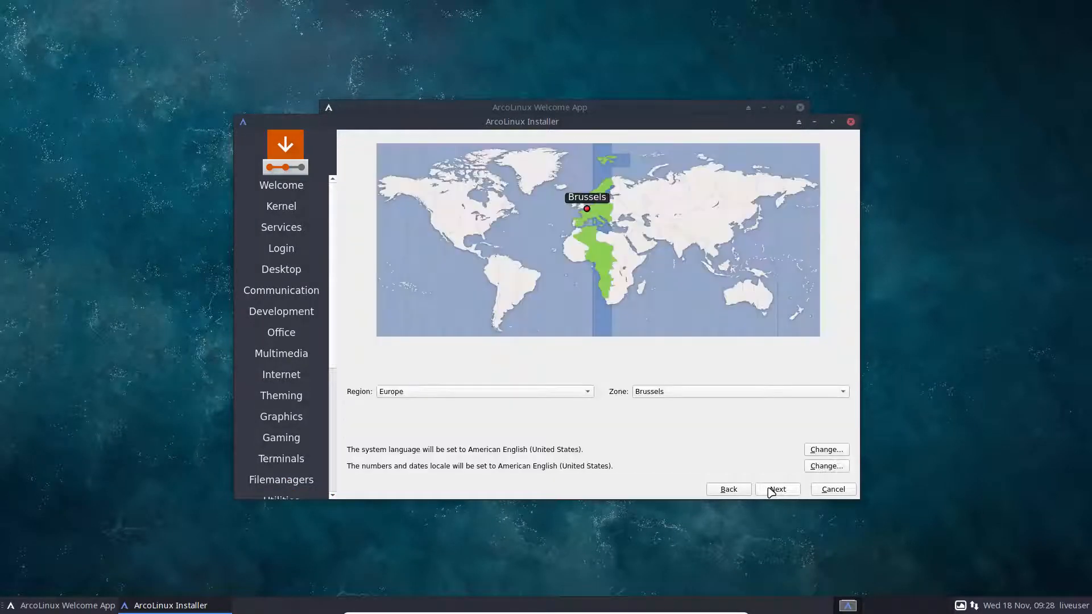
click(771, 490)
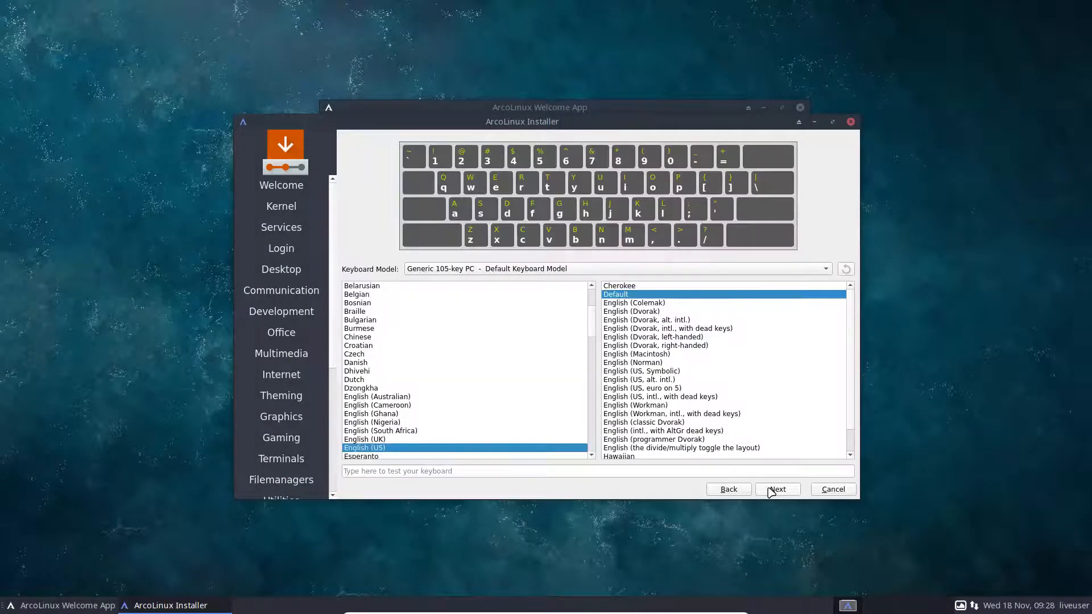
click(379, 295)
click(777, 490)
click(406, 170)
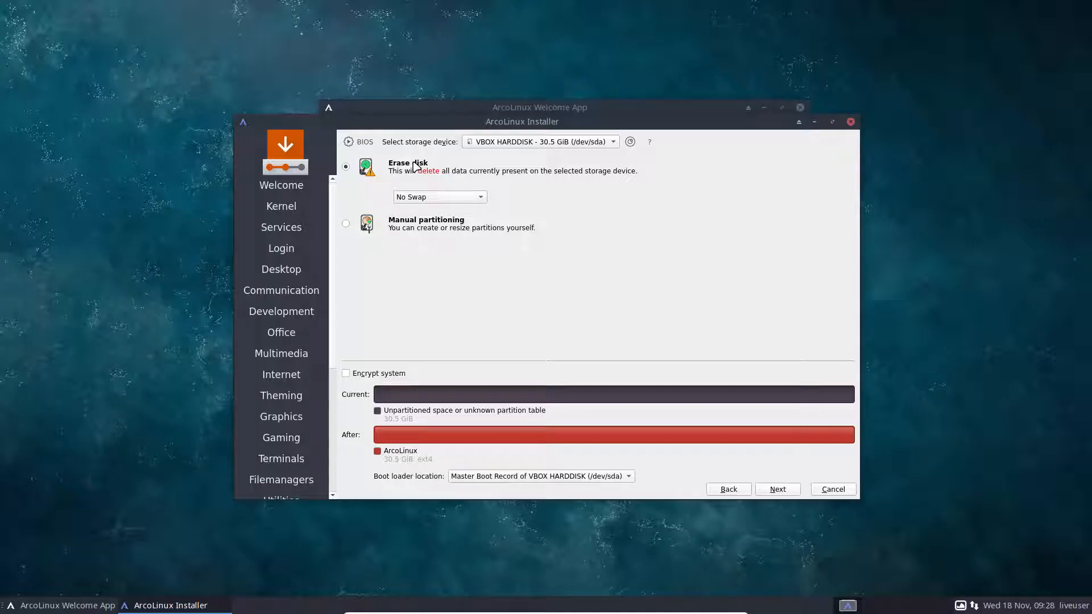
Try the swap, hibernate and swap-file options, then set swap to No Swap.
click(422, 197)
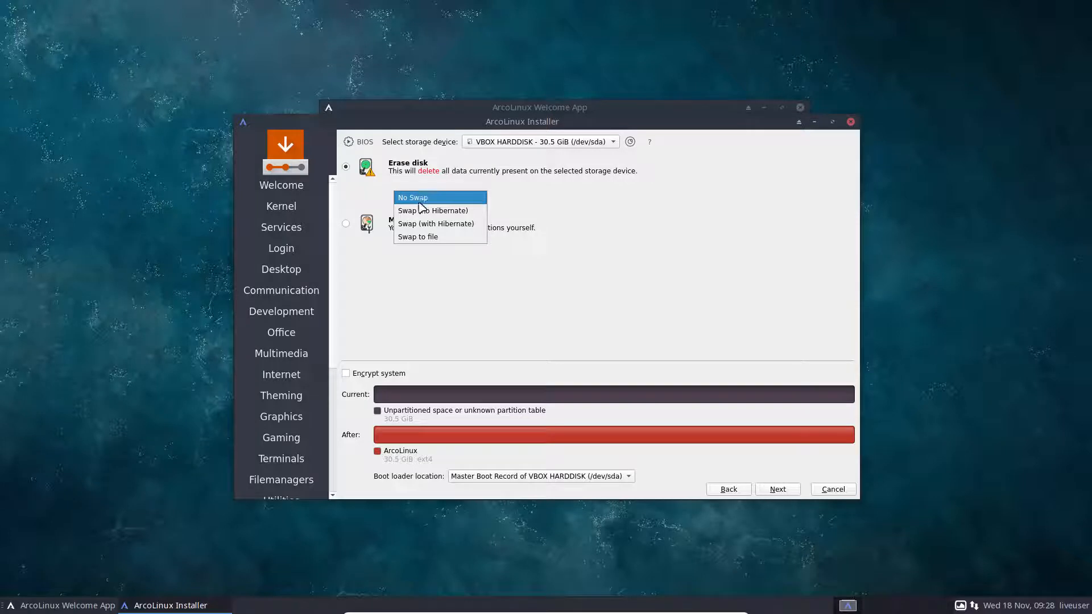
click(435, 210)
click(455, 204)
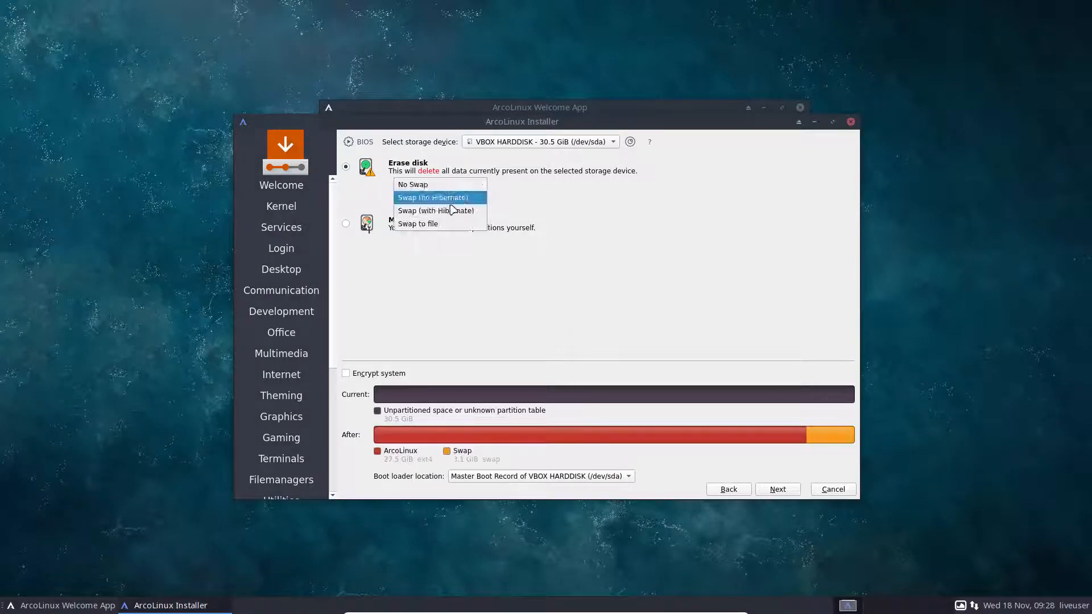
click(455, 209)
click(455, 198)
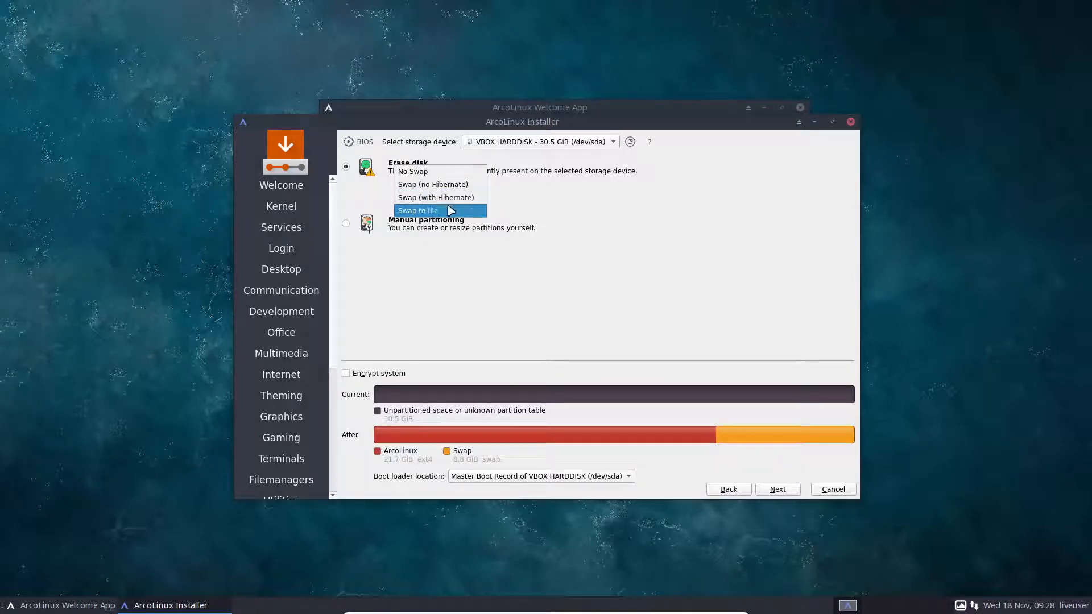
click(451, 211)
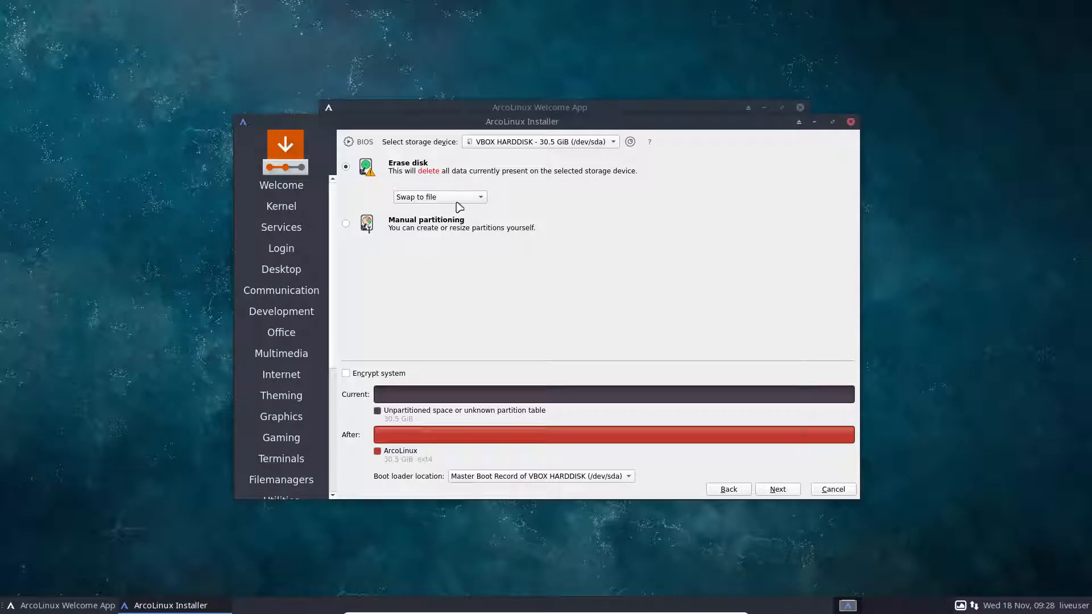
click(463, 202)
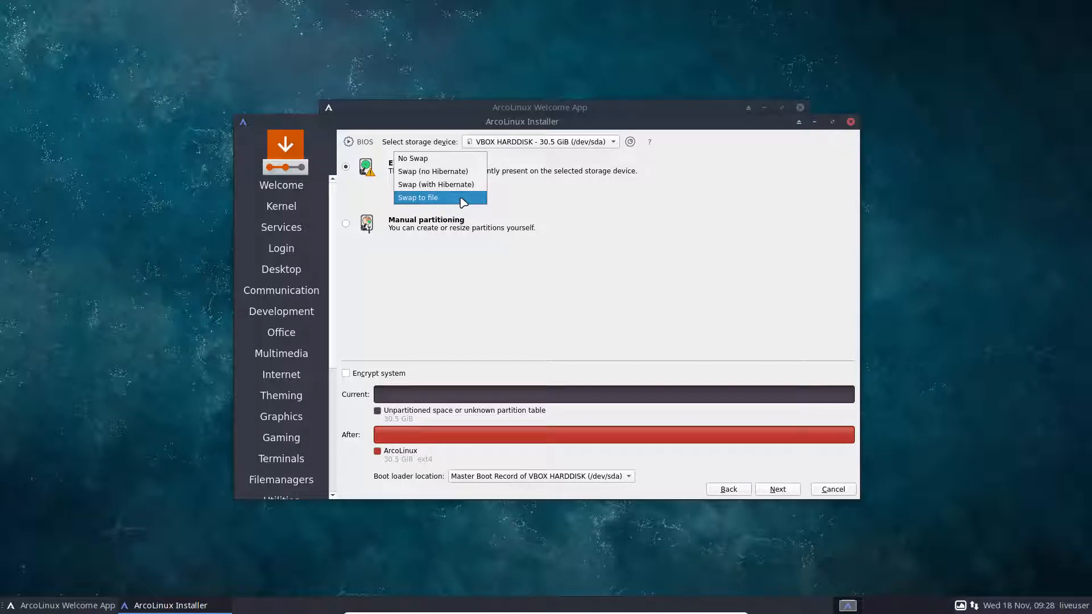
click(558, 205)
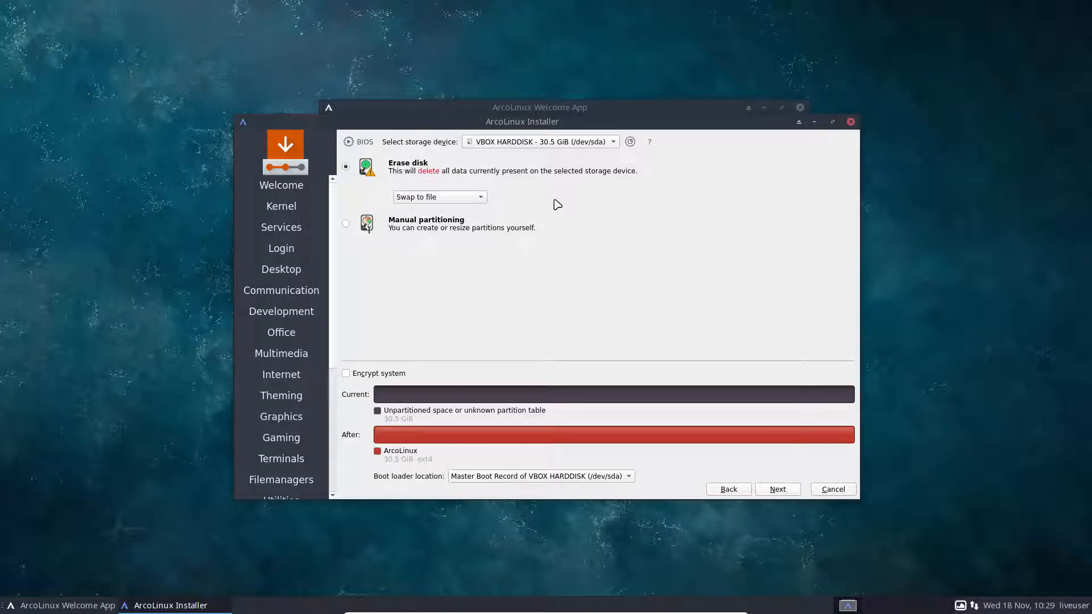
click(456, 197)
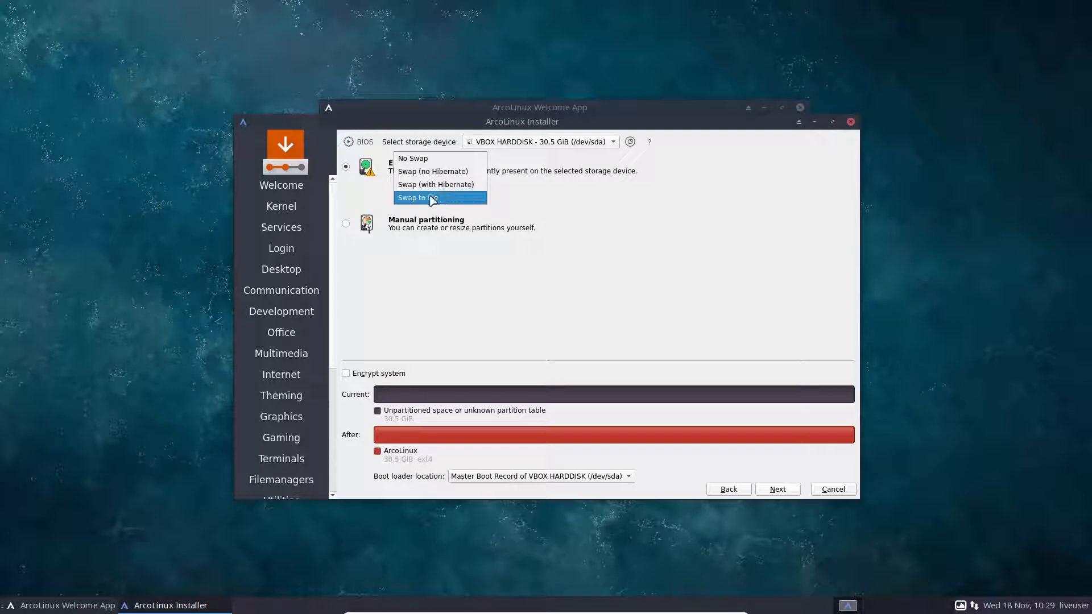
click(467, 185)
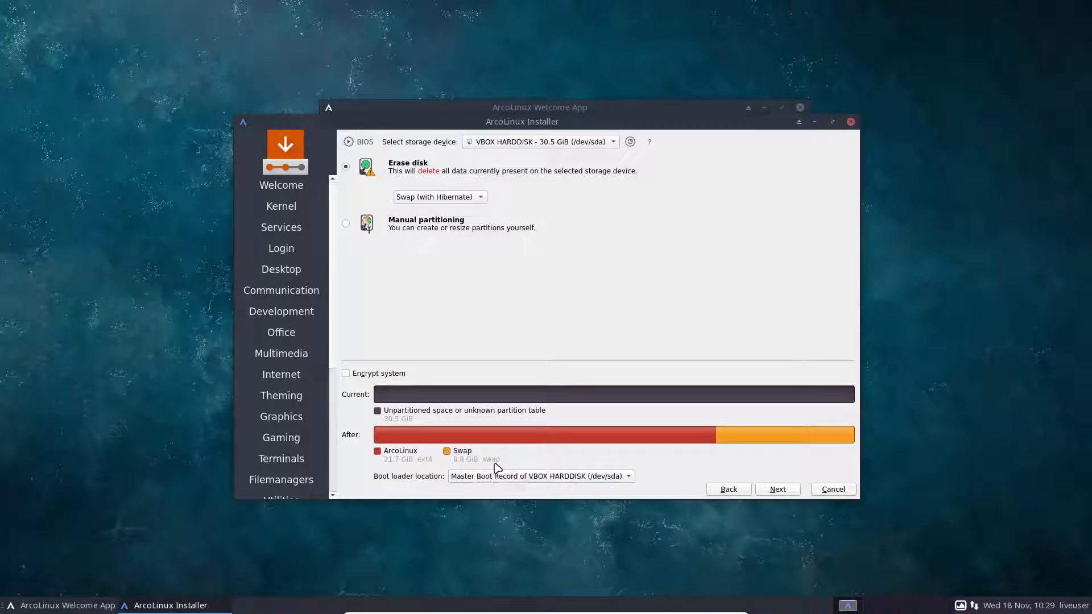
click(480, 198)
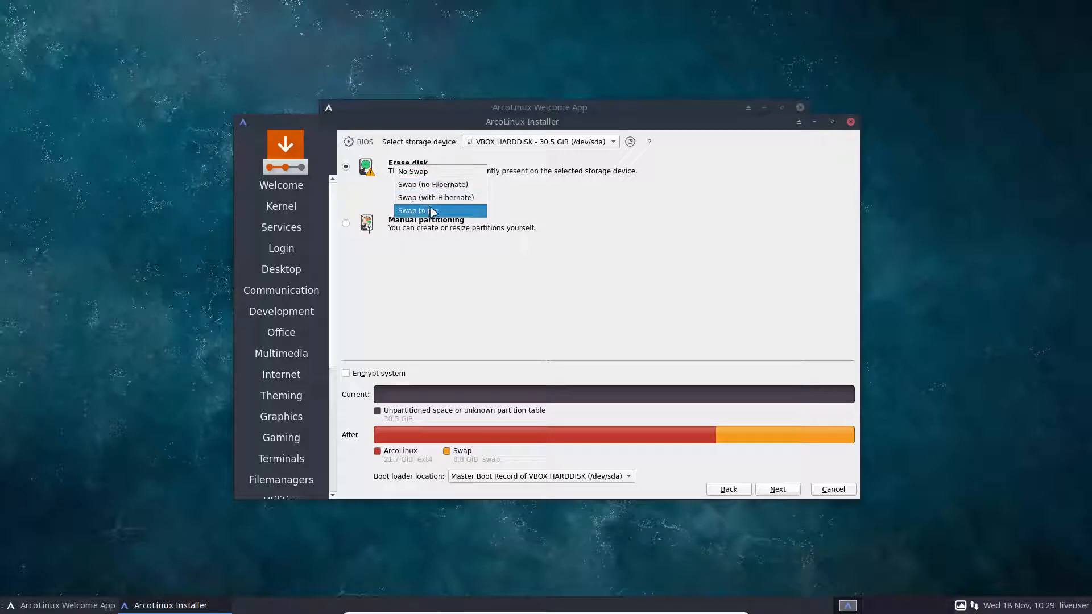
click(421, 171)
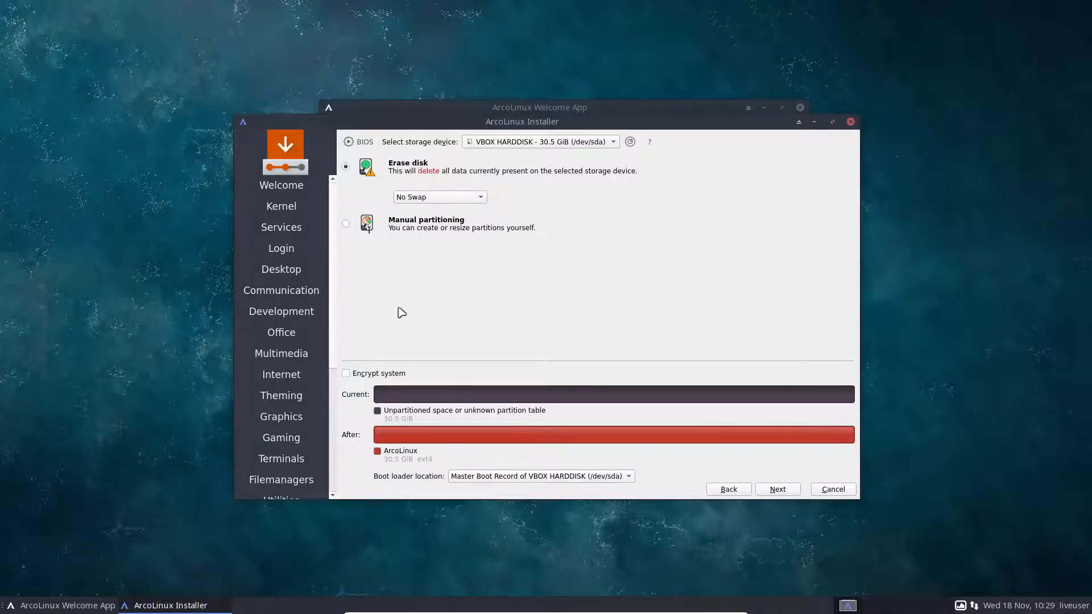
Leave Encrypt system unticked and select Manual partitioning.
click(381, 372)
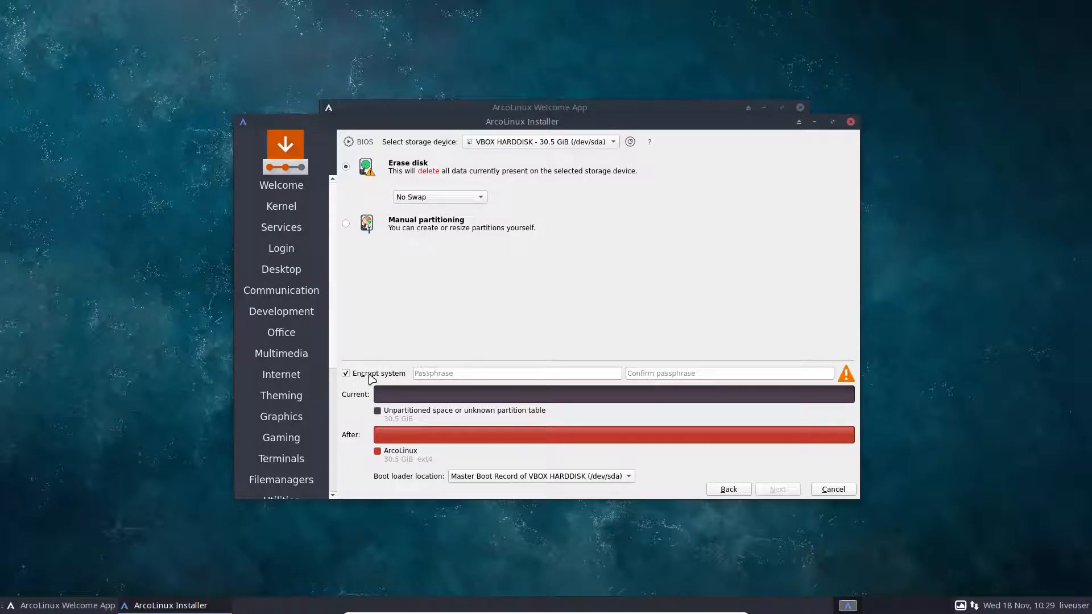
click(373, 374)
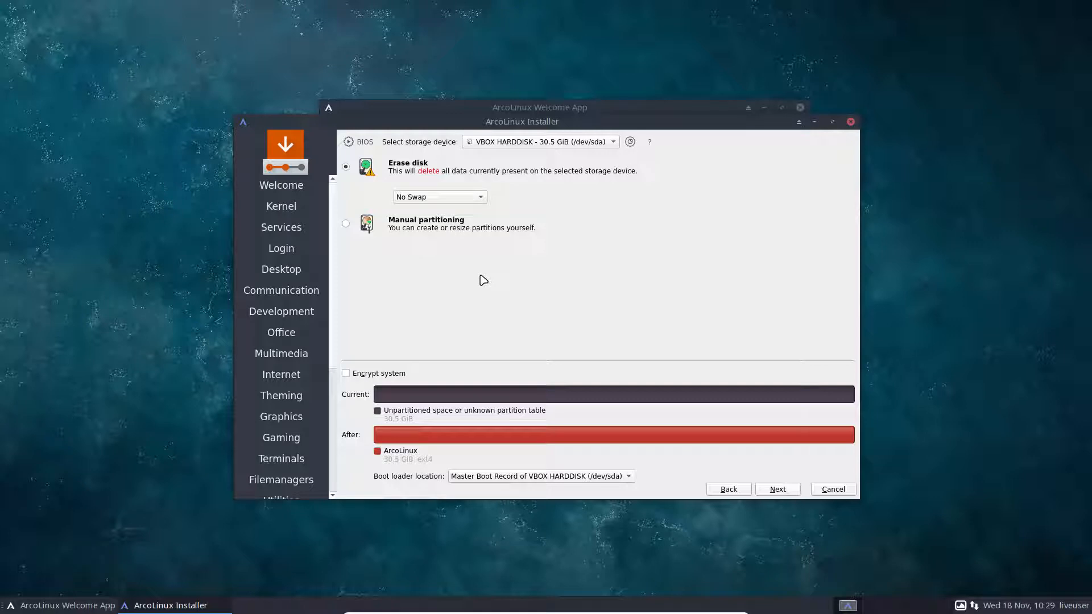
click(412, 227)
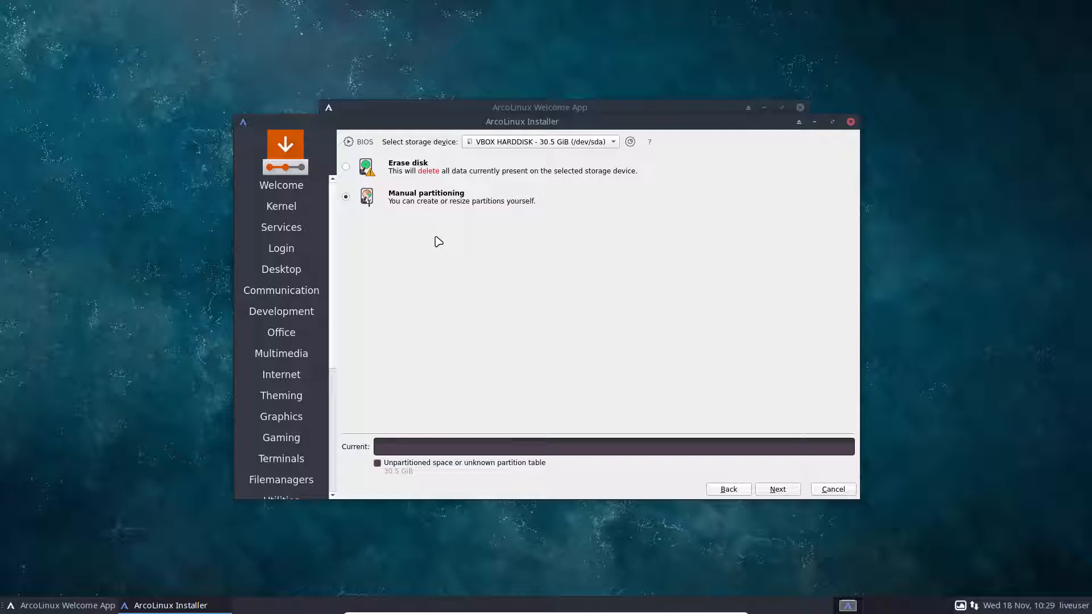
Create a new GUID Partition Table on the disk and start a partition in the 30.5 GiB free space.
click(775, 490)
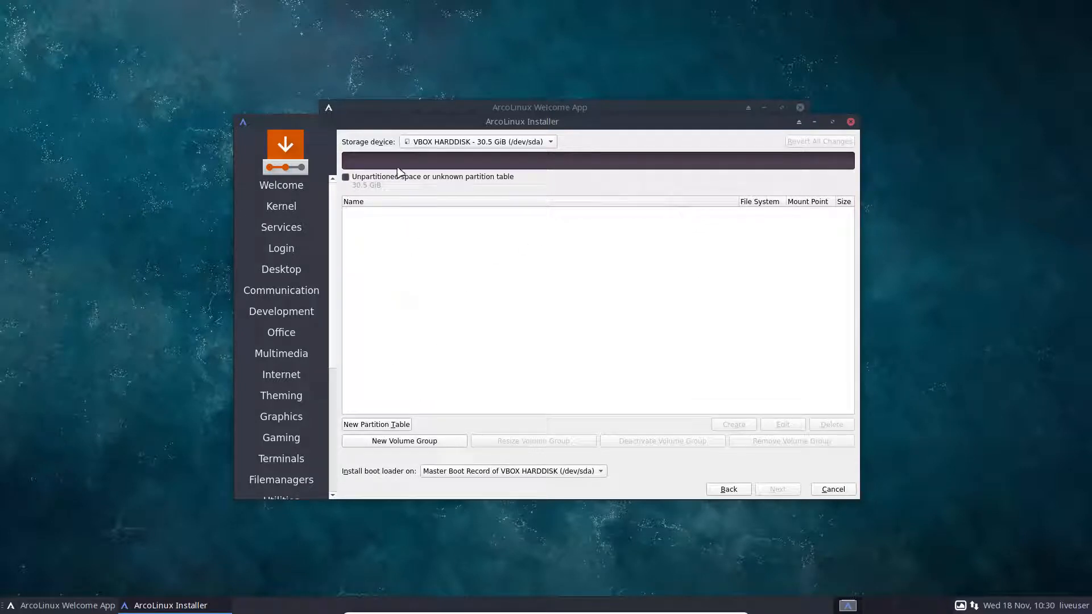
click(391, 427)
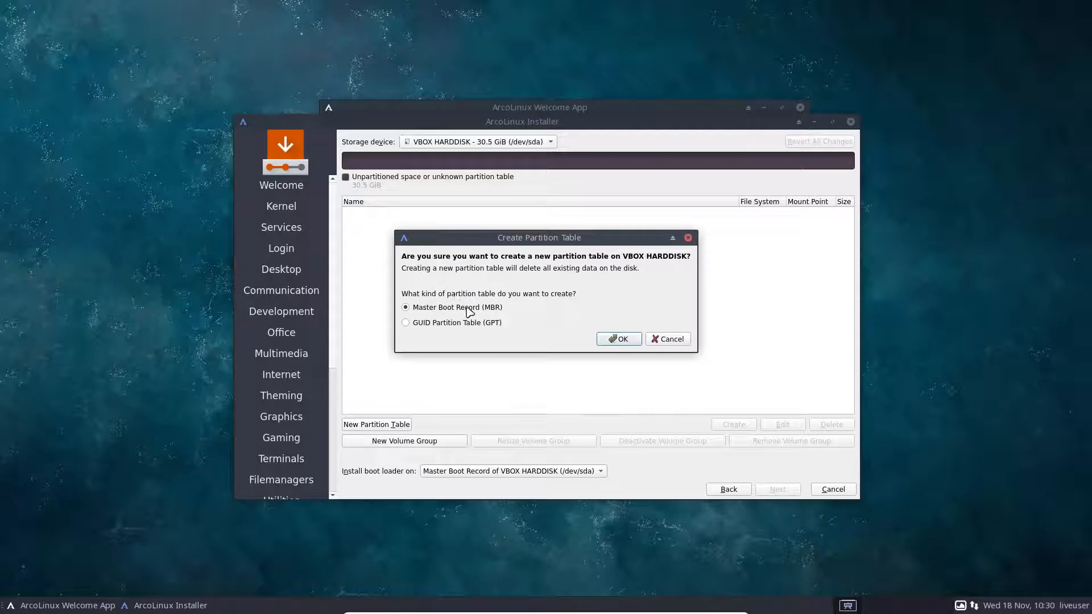
click(499, 323)
click(616, 339)
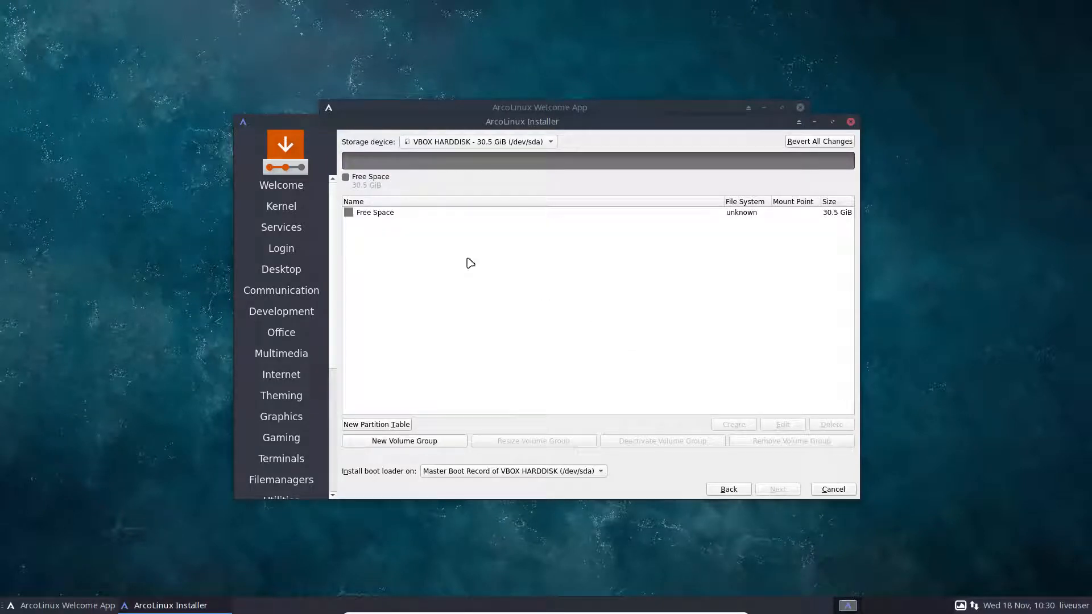
click(376, 219)
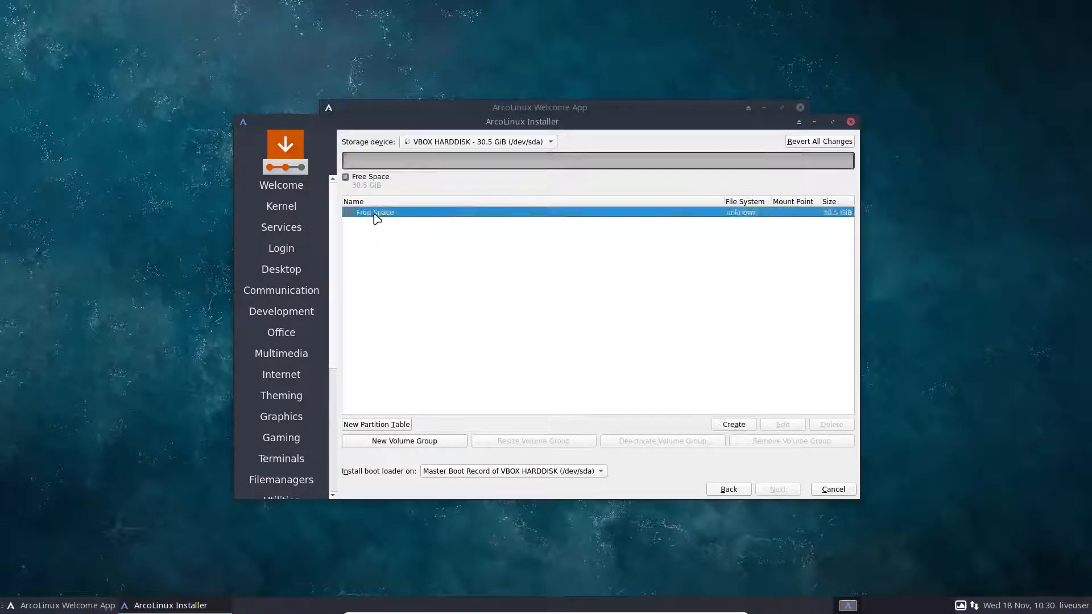
click(743, 425)
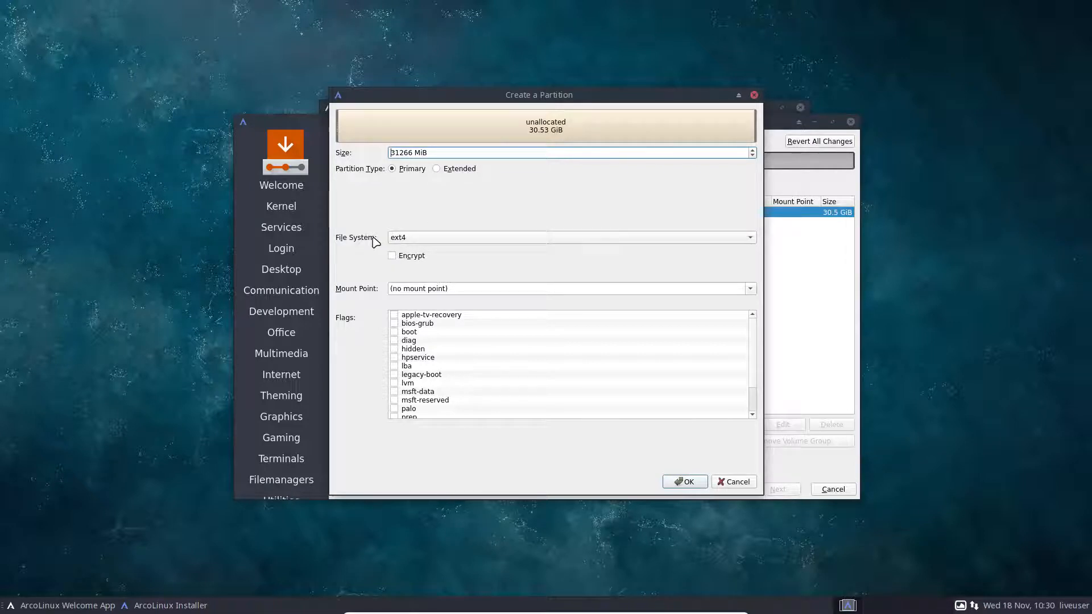
Keep the file system as ext4 after trying fat32, and set the mount point to /.
click(403, 241)
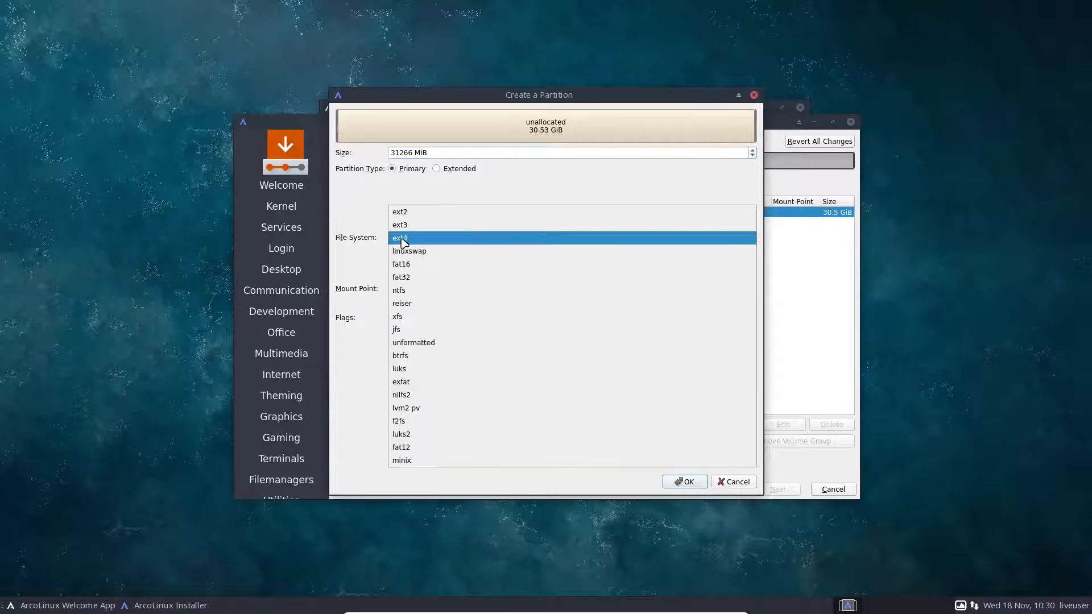
click(417, 277)
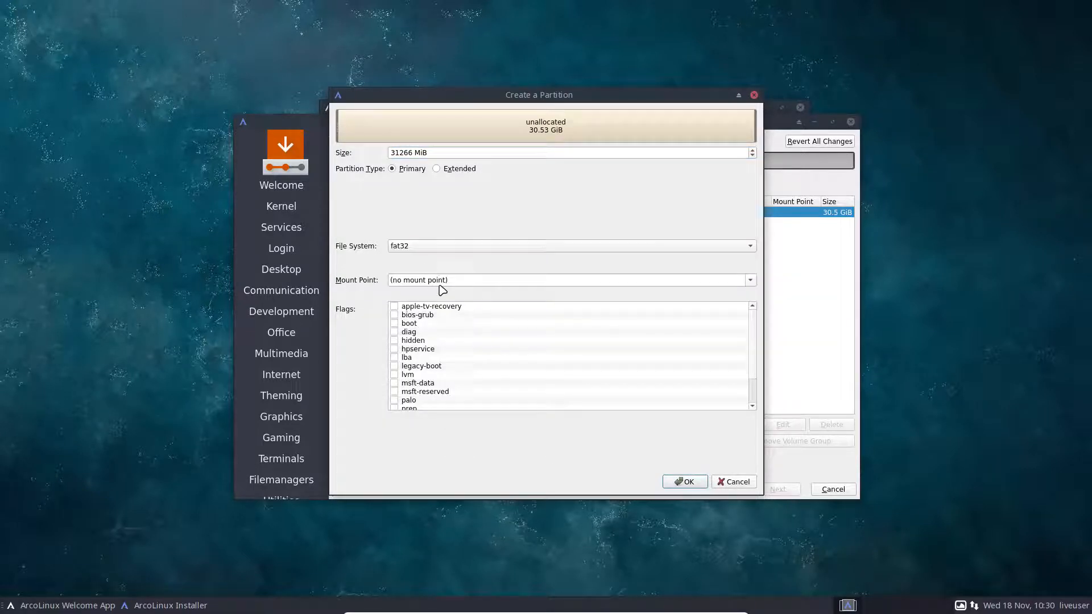
click(414, 246)
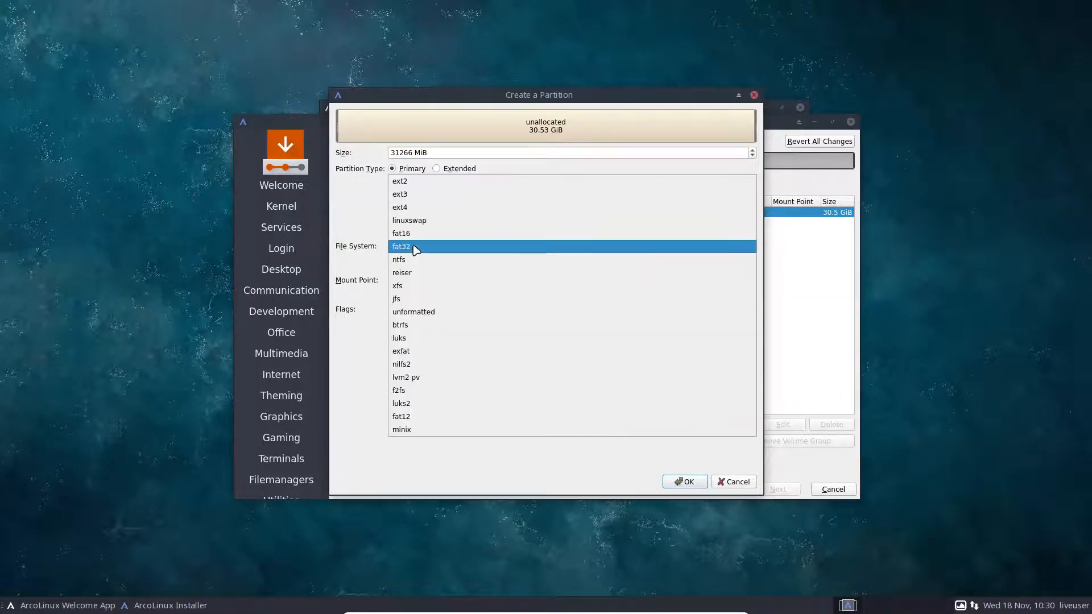
click(405, 208)
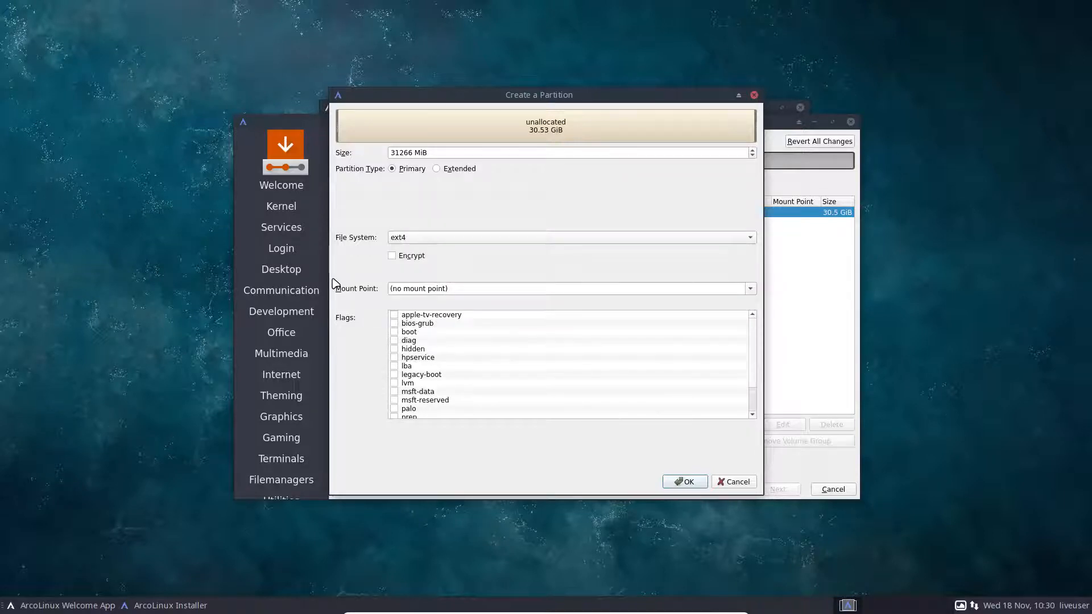
click(750, 289)
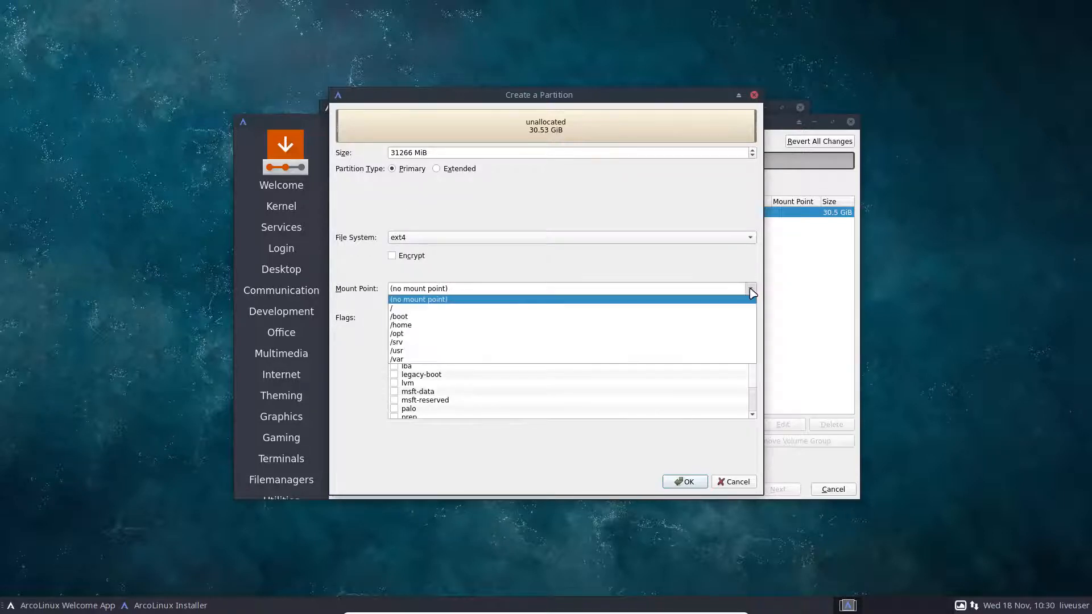
click(485, 308)
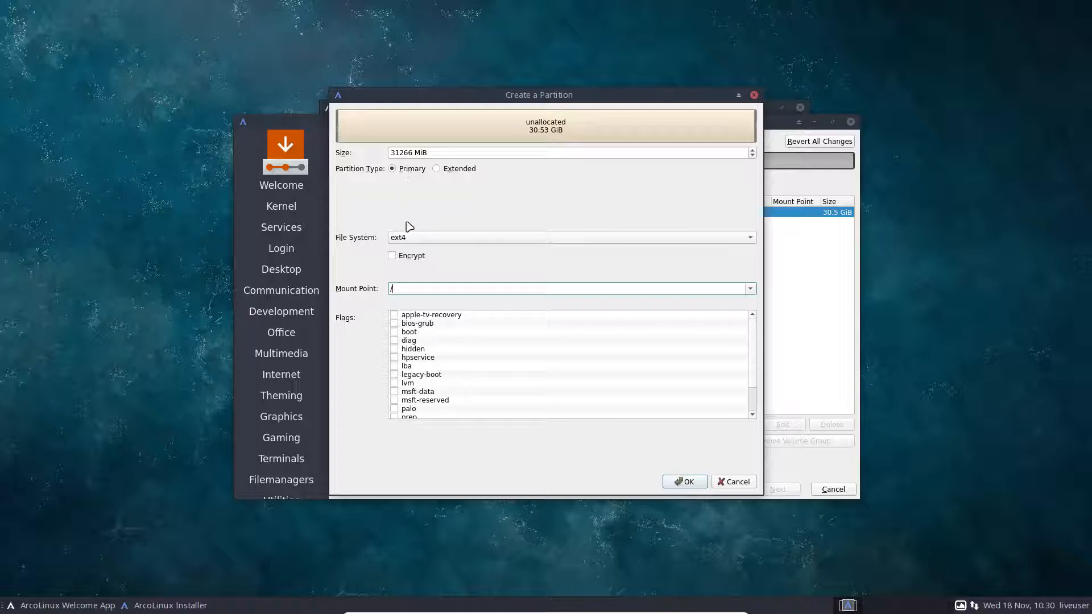
Keep the full 31266 MiB size, add the boot flag, and create the root partition.
click(430, 152)
drag(429, 152, 375, 152)
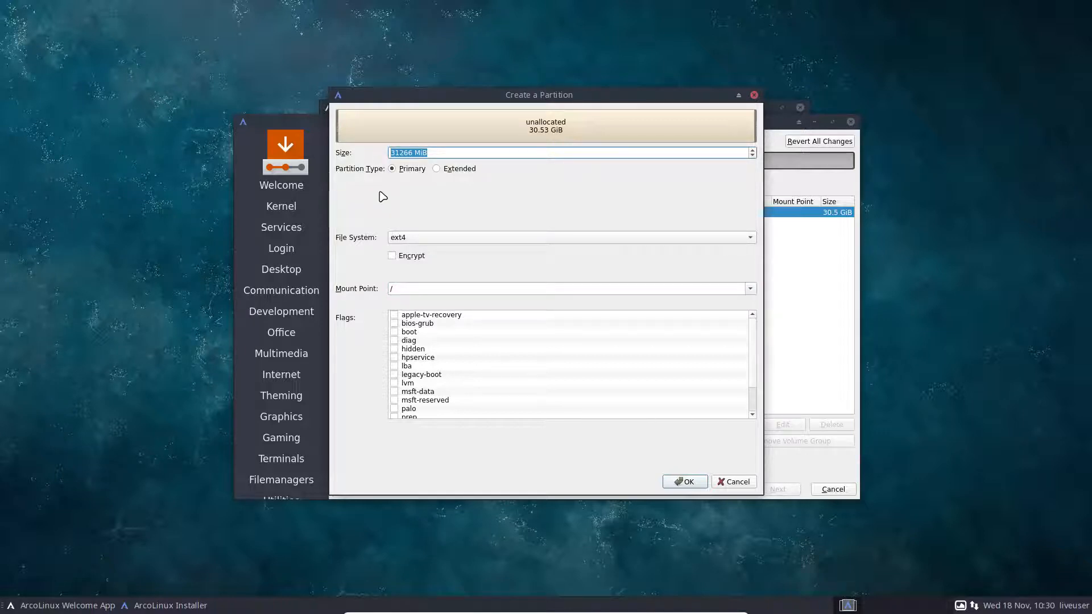
click(394, 333)
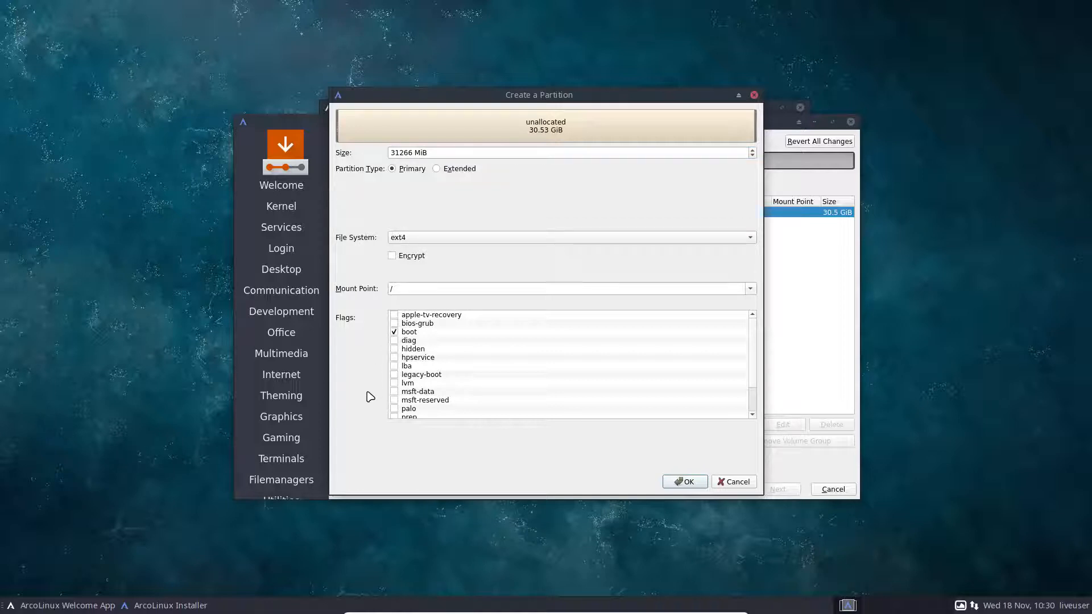
scroll(494, 386, down, 2)
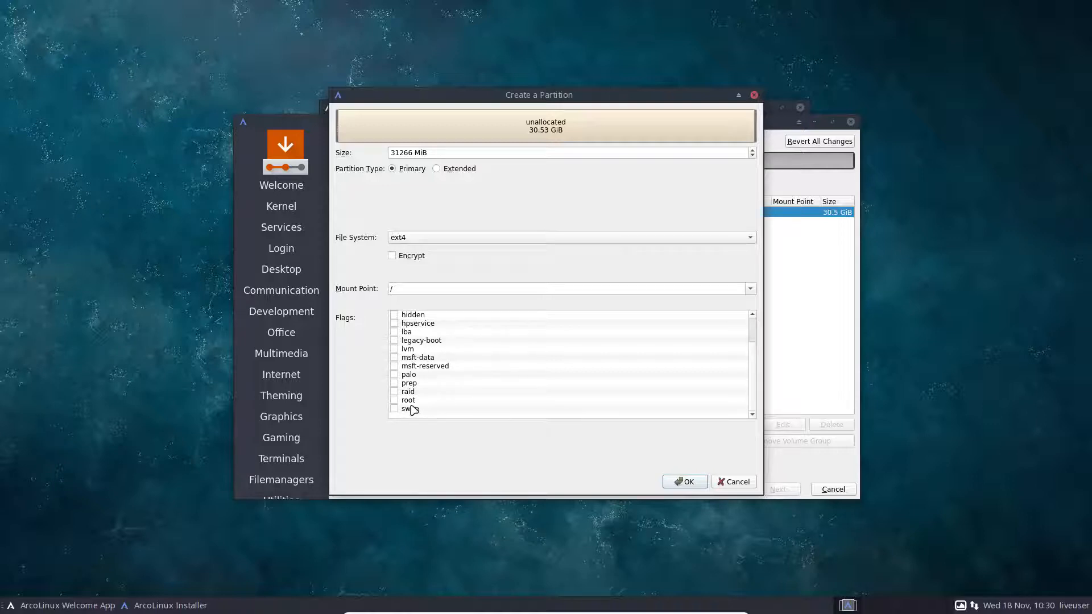
scroll(466, 380, up, 2)
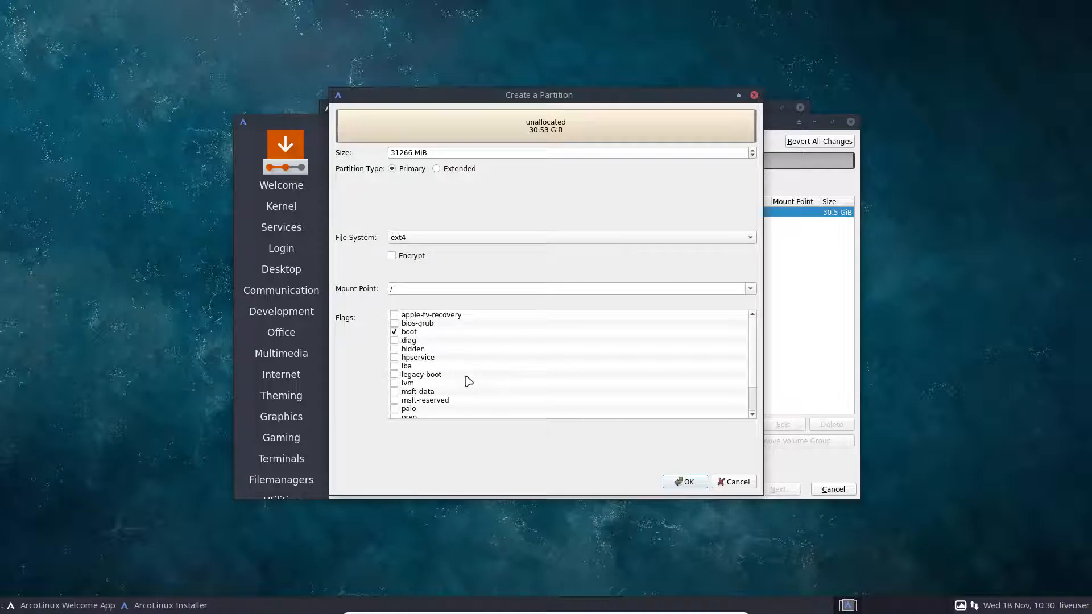
click(690, 482)
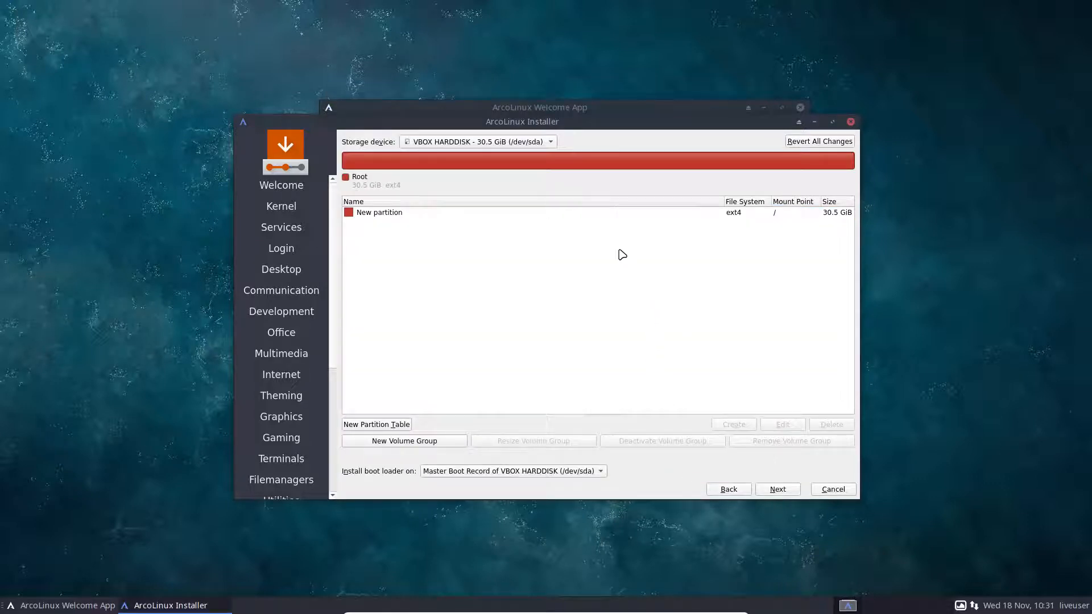
click(409, 215)
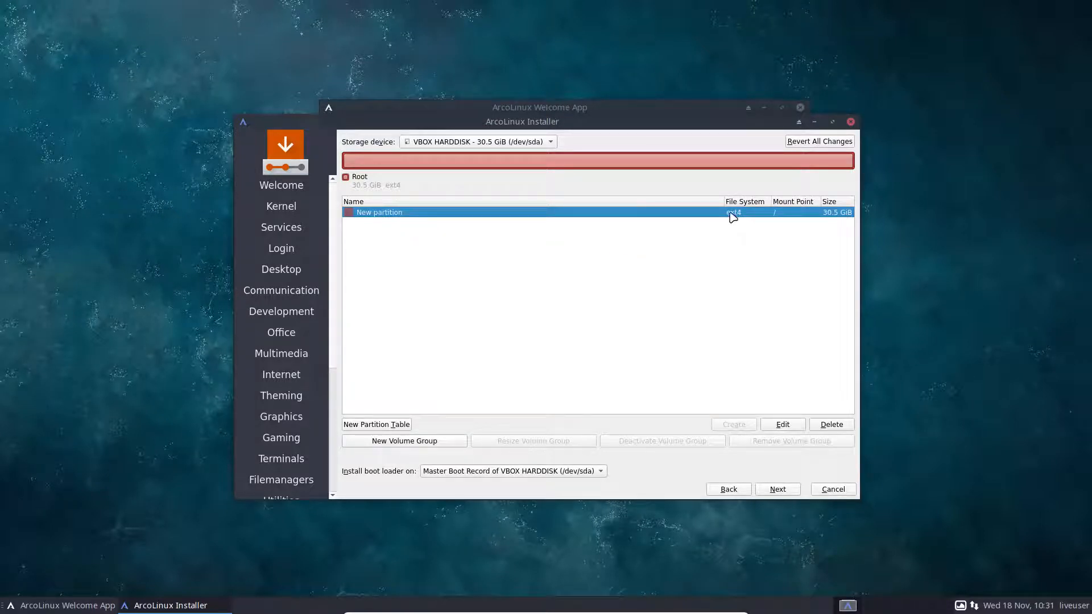
Move past partitioning and dismiss the GPT on BIOS notice.
click(778, 489)
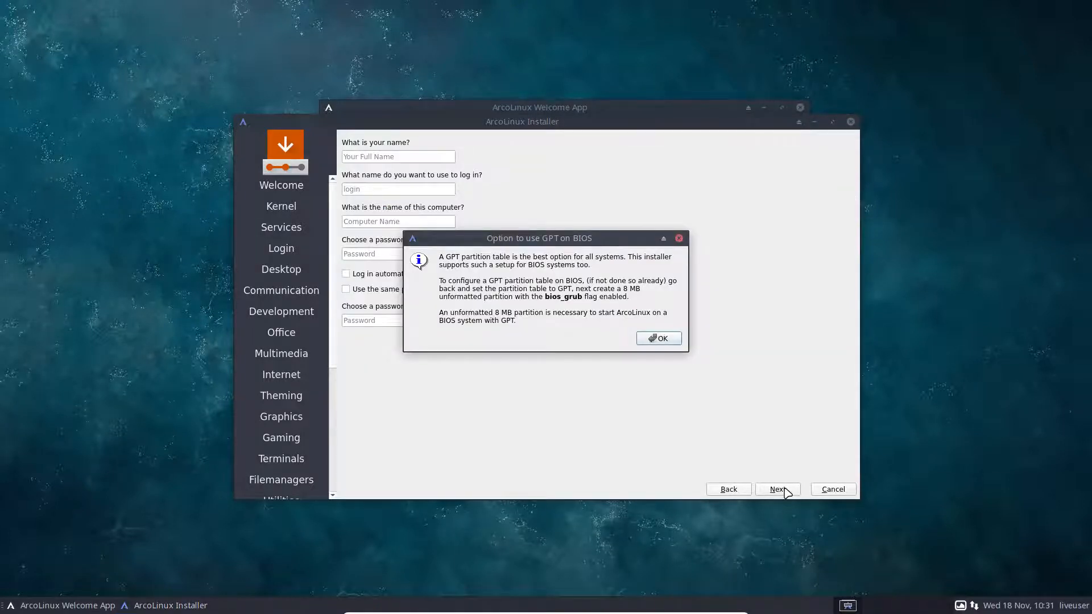
drag(537, 242, 610, 353)
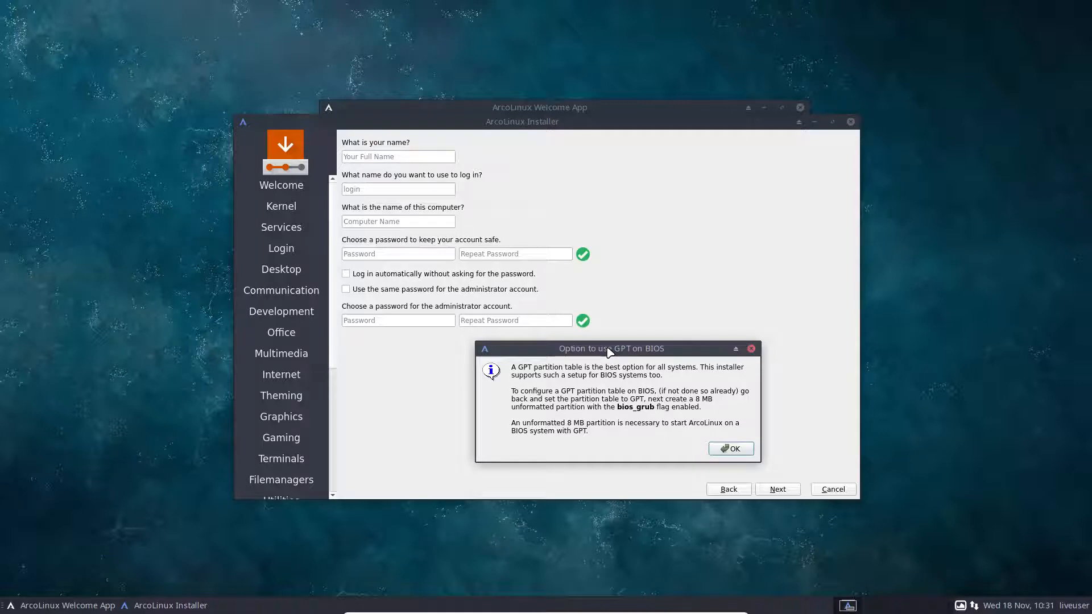
drag(608, 349, 564, 237)
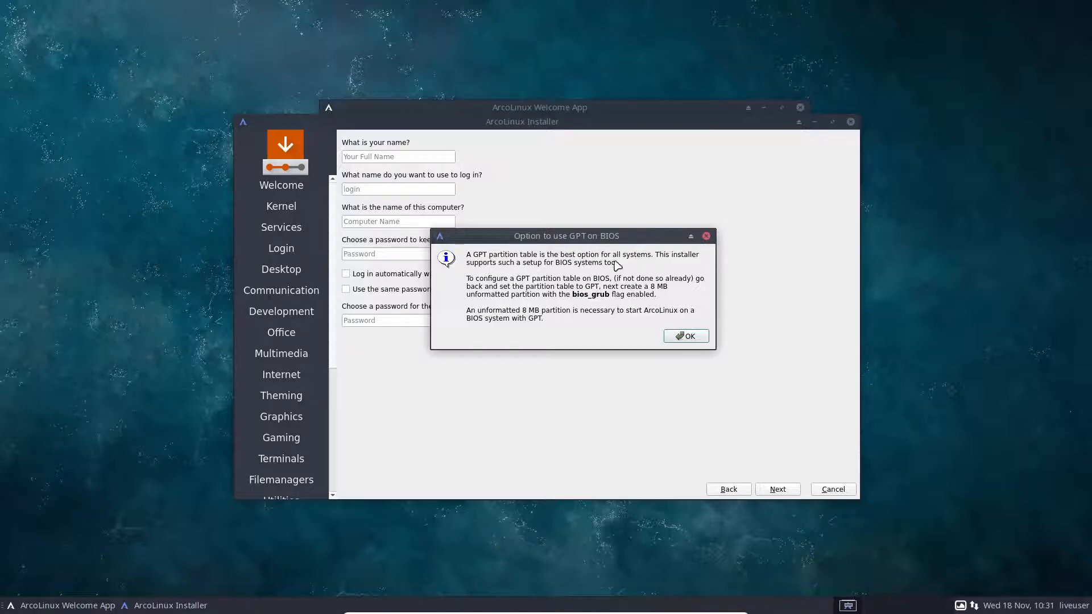
click(691, 336)
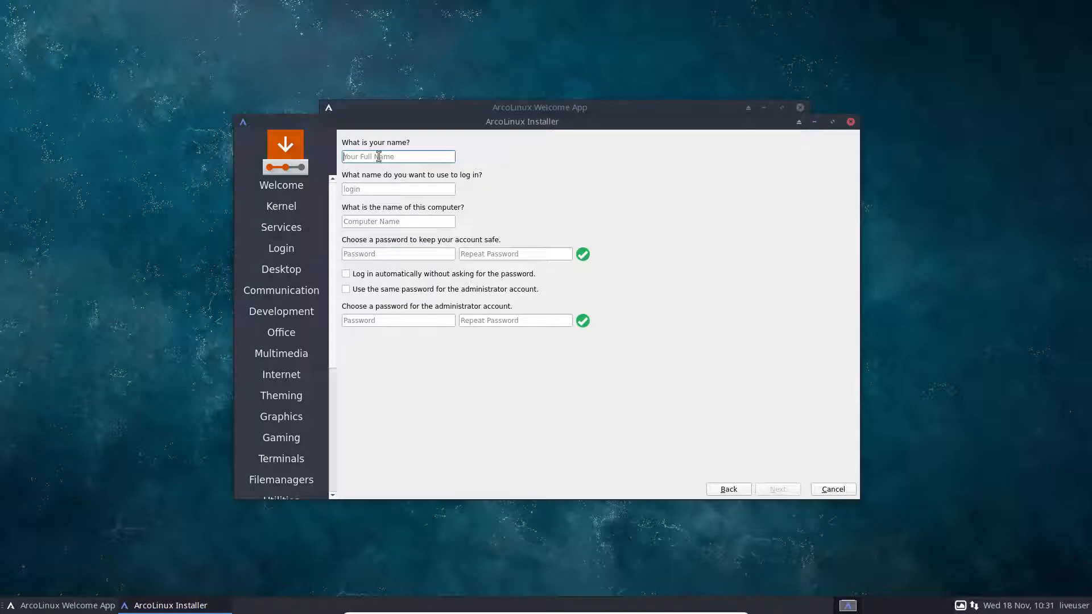
Enter the user's name, login and password, reuse the password for the administrator, and continue.
key(Tab)
key(Tab)
key(Tab)
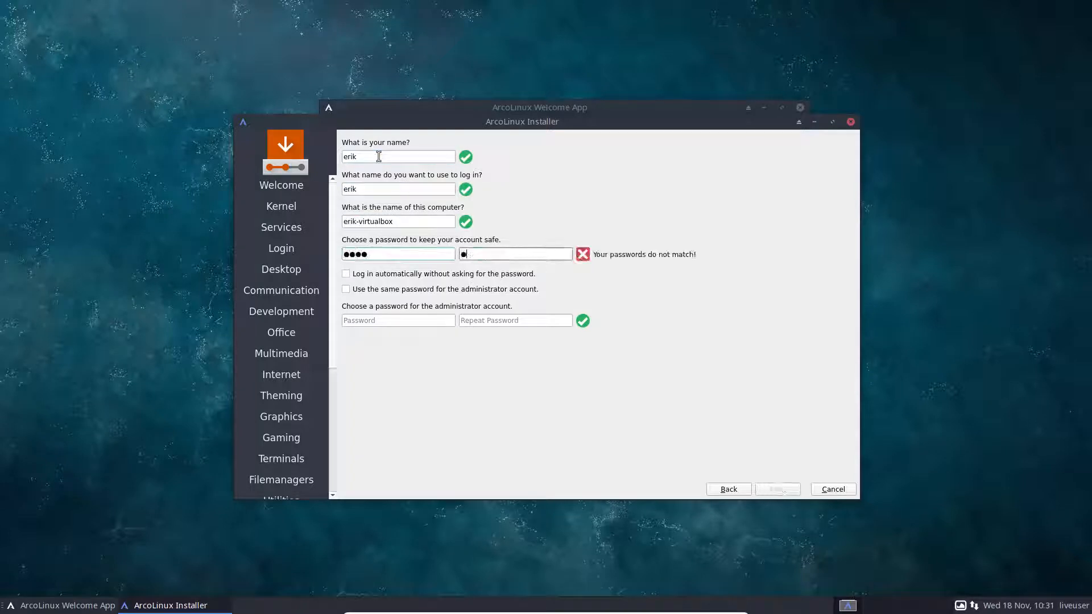
key(Tab)
key(Tab)
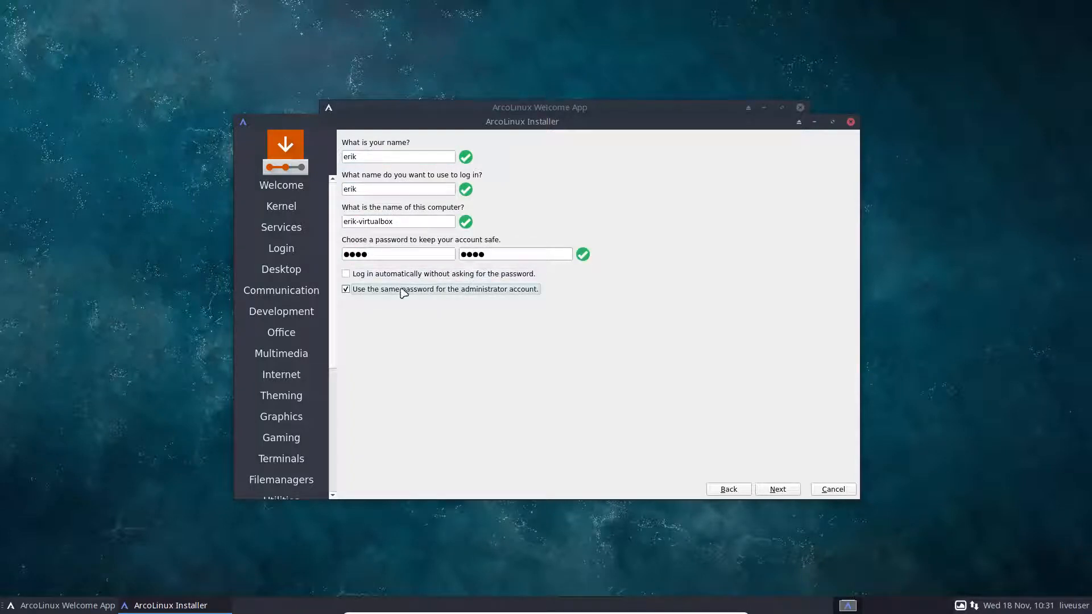
click(431, 274)
click(778, 490)
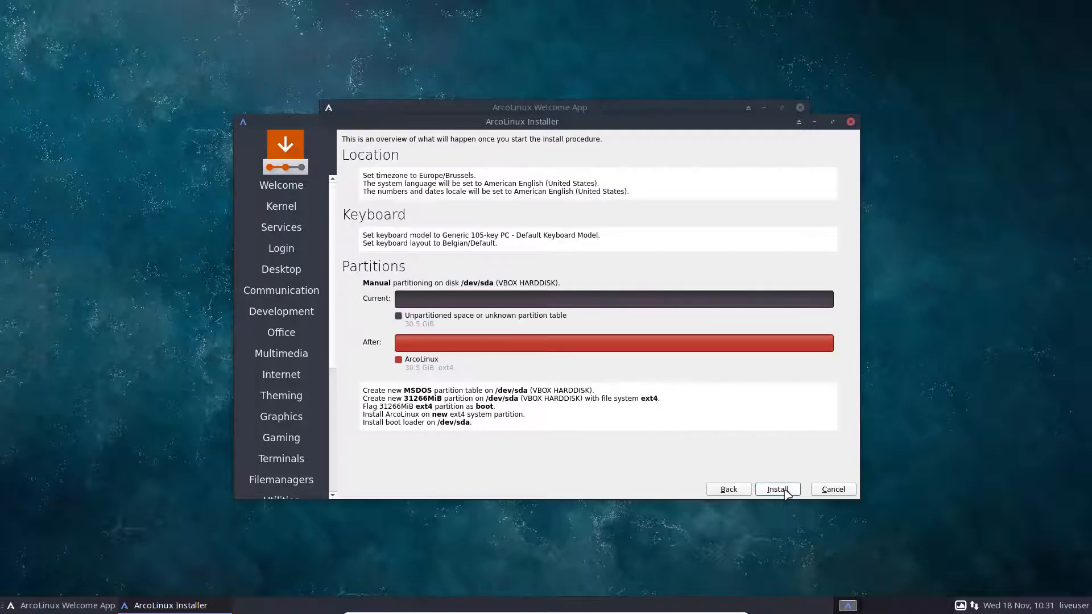
Start the installation, then read the guide's Option 1 Calamares and Option 2 sections.
click(785, 491)
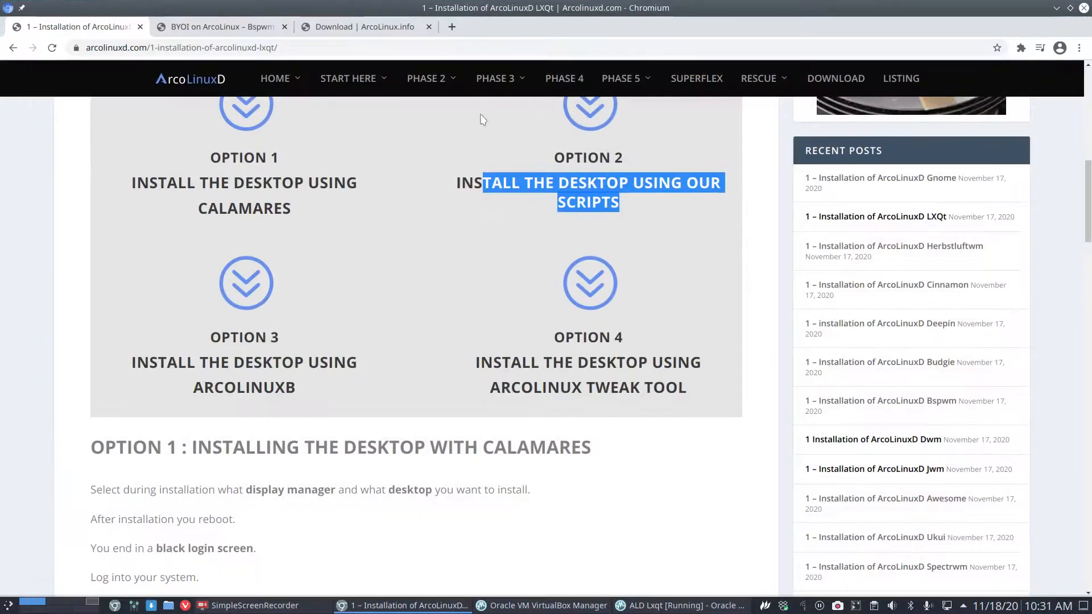
scroll(250, 244, up, 3)
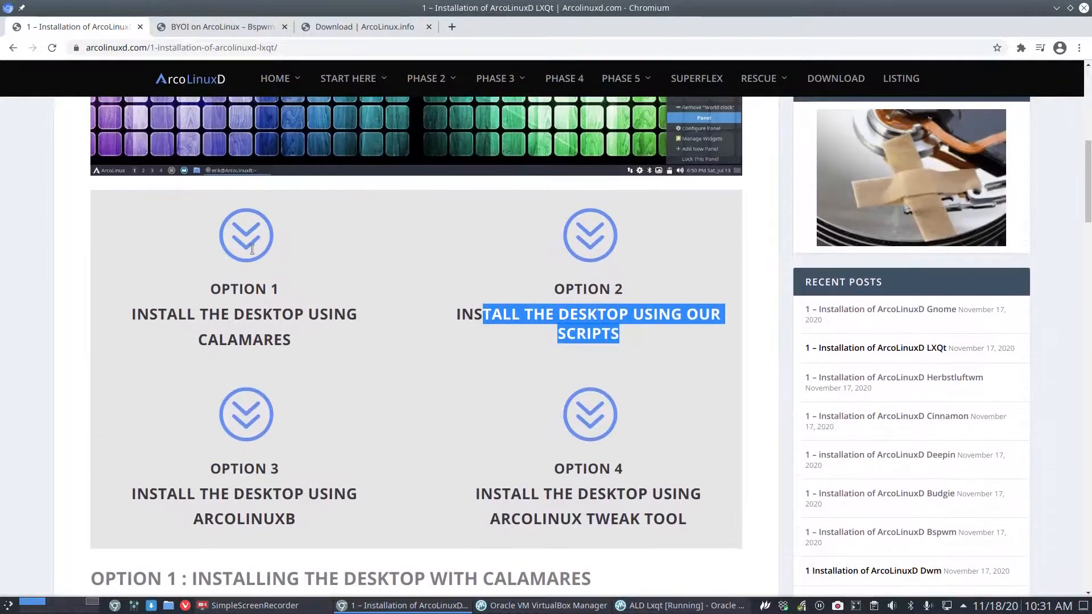
click(352, 280)
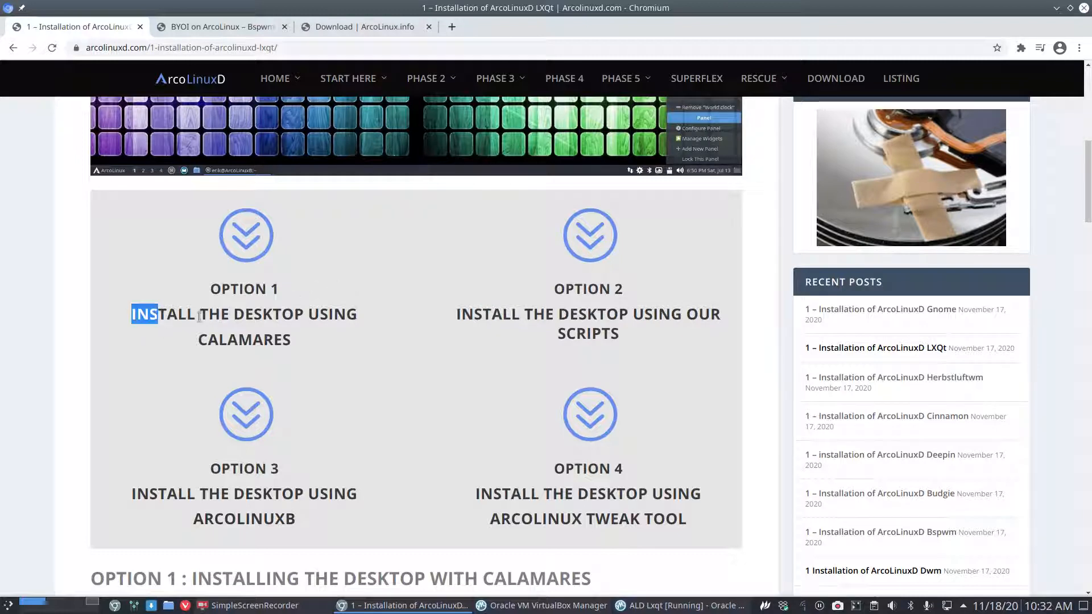
drag(132, 314, 328, 349)
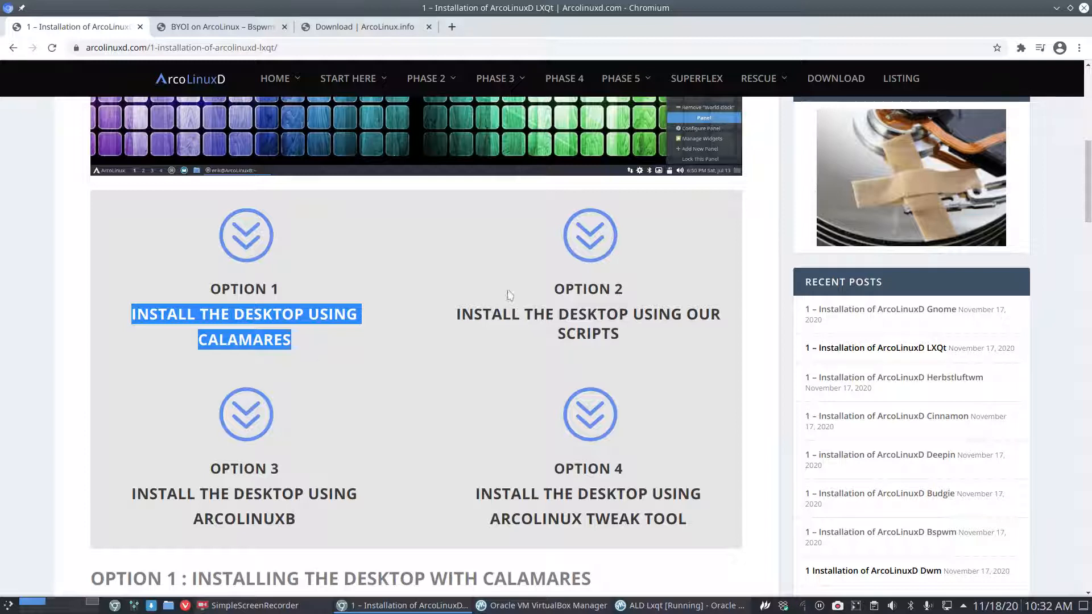
click(535, 294)
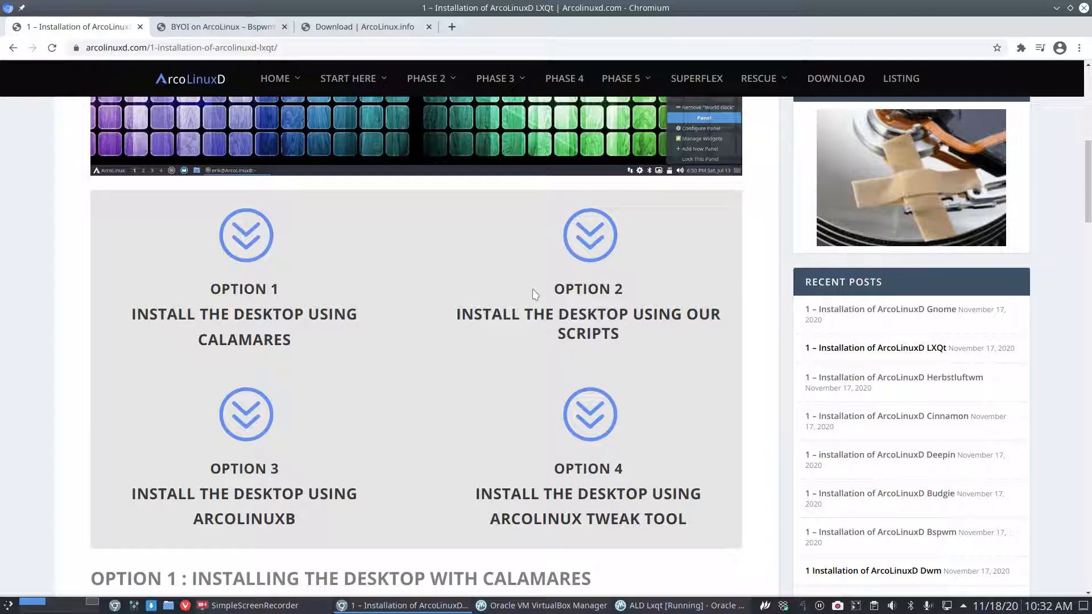
scroll(420, 395, down, 12)
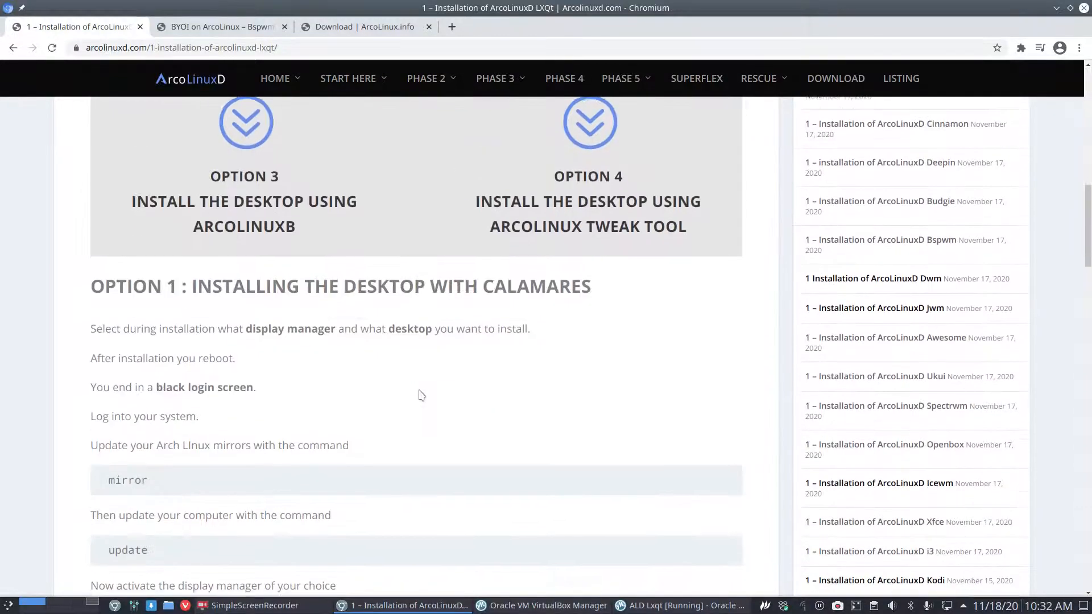
scroll(420, 397, up, 1)
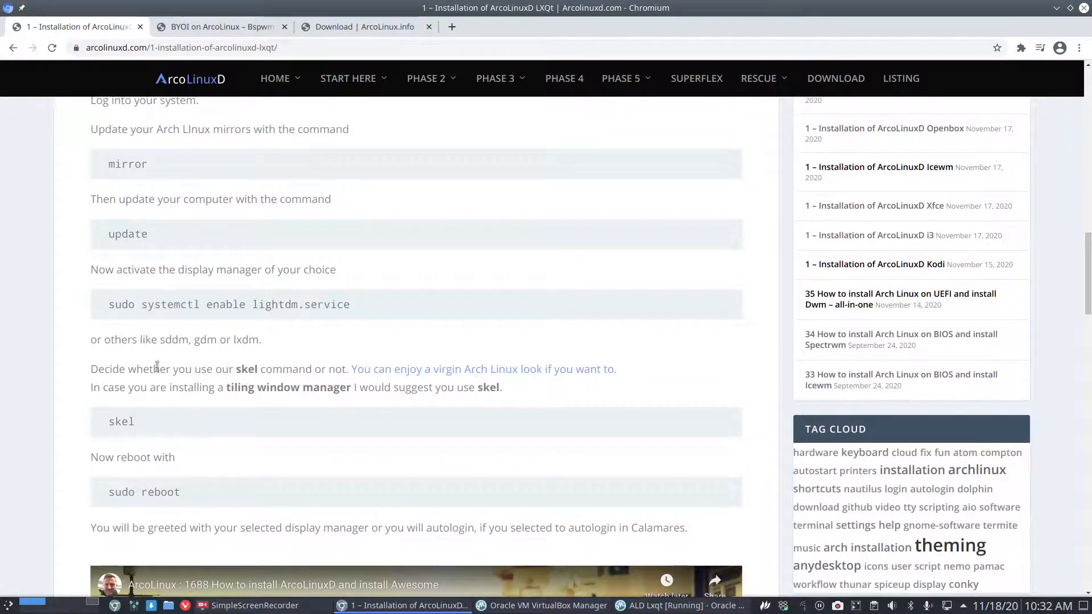
scroll(165, 349, down, 5)
scroll(167, 357, down, 8)
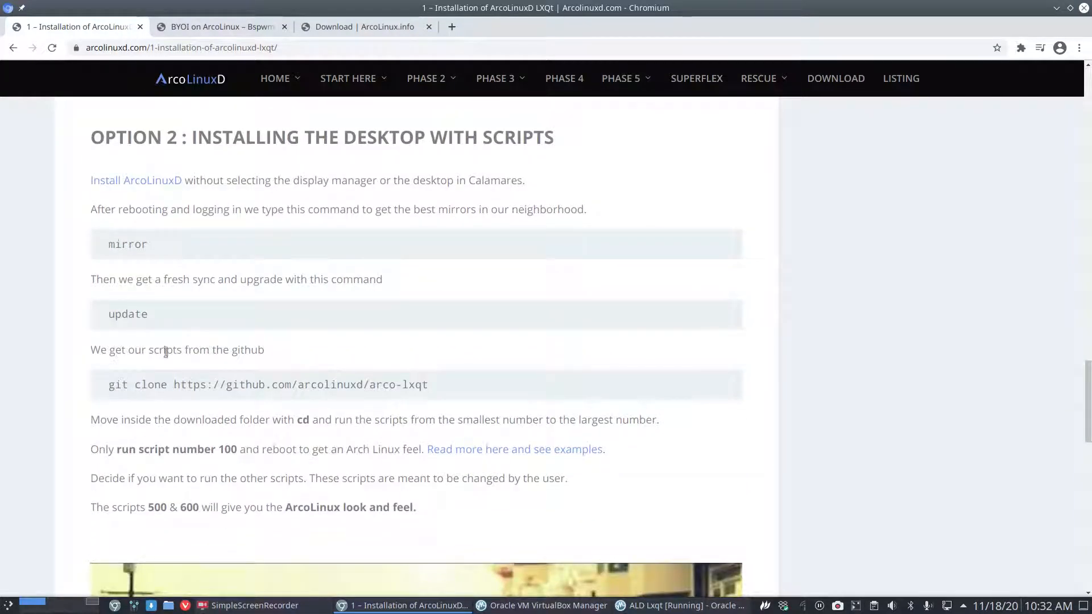
double_click(201, 181)
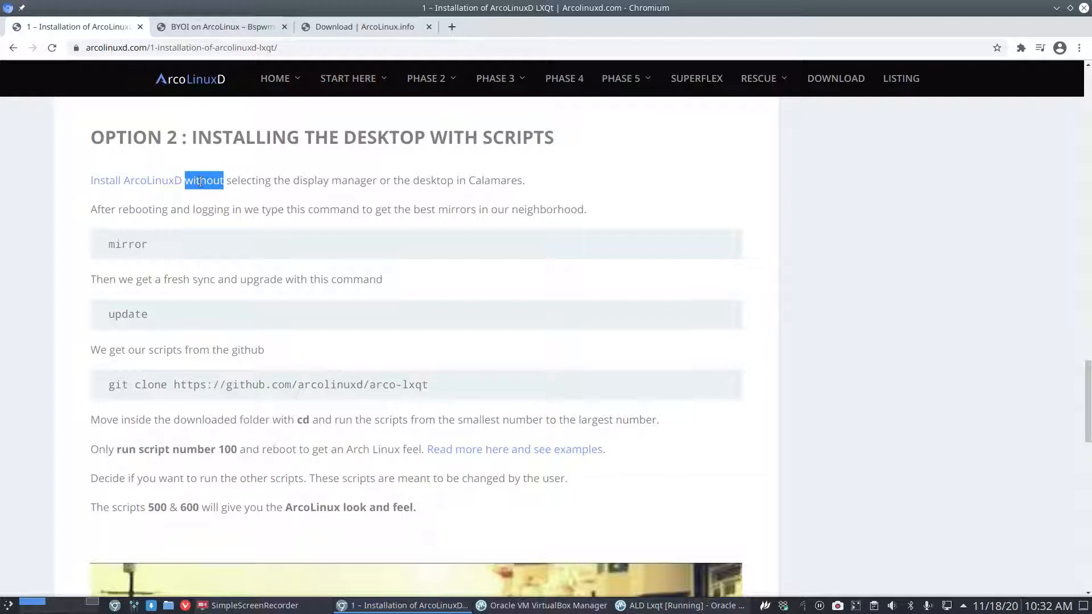
click(226, 194)
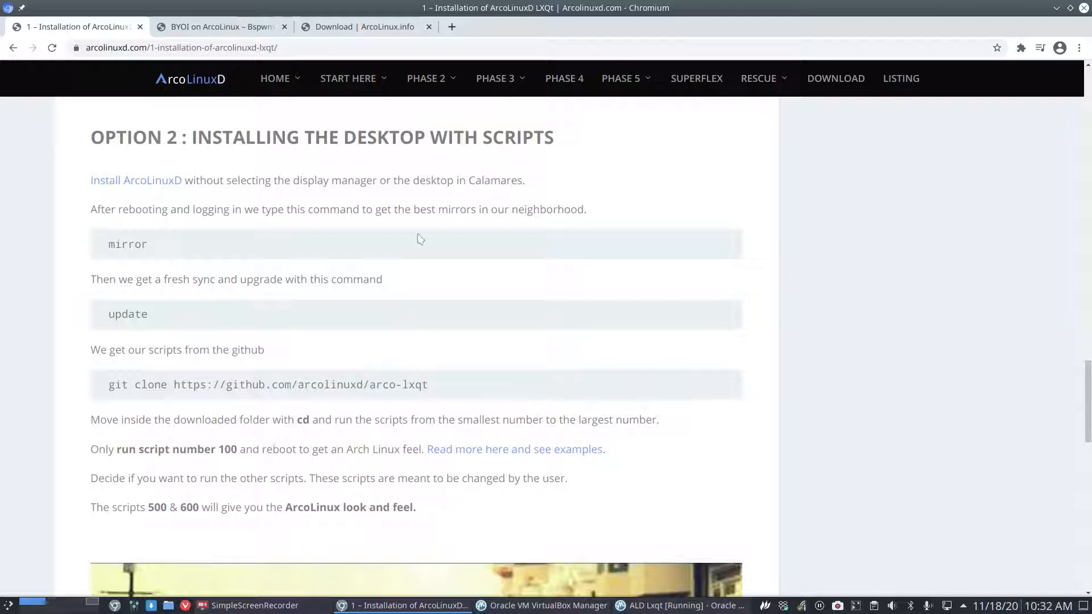
Copy the github.com/arcolinuxd/arco-lxqt address and load it in a new tab.
drag(433, 388, 173, 381)
key(ctrl+c)
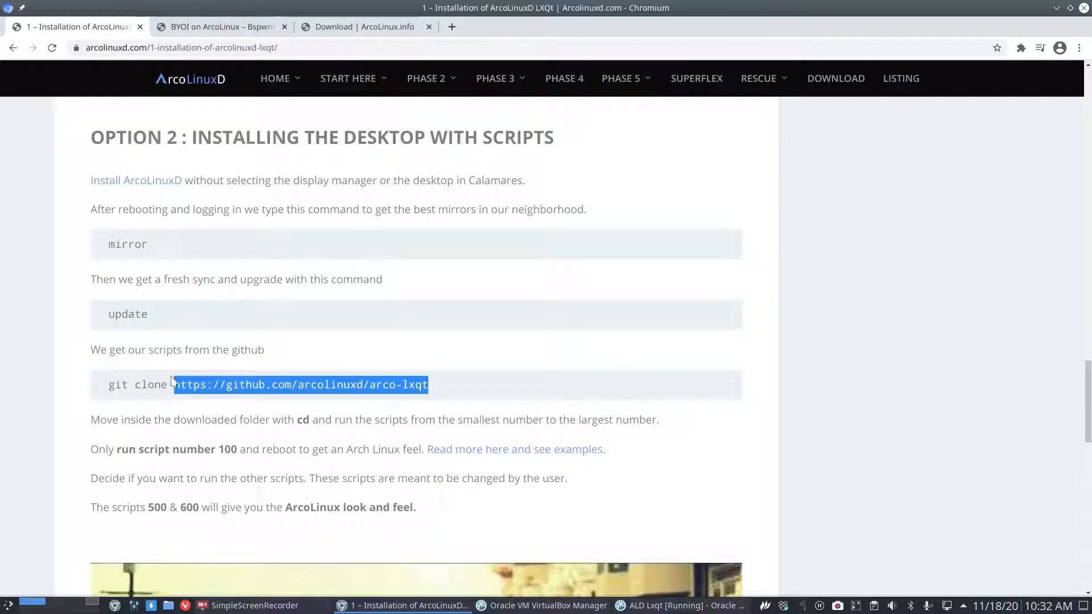
click(452, 27)
key(ctrl+v)
key(Return)
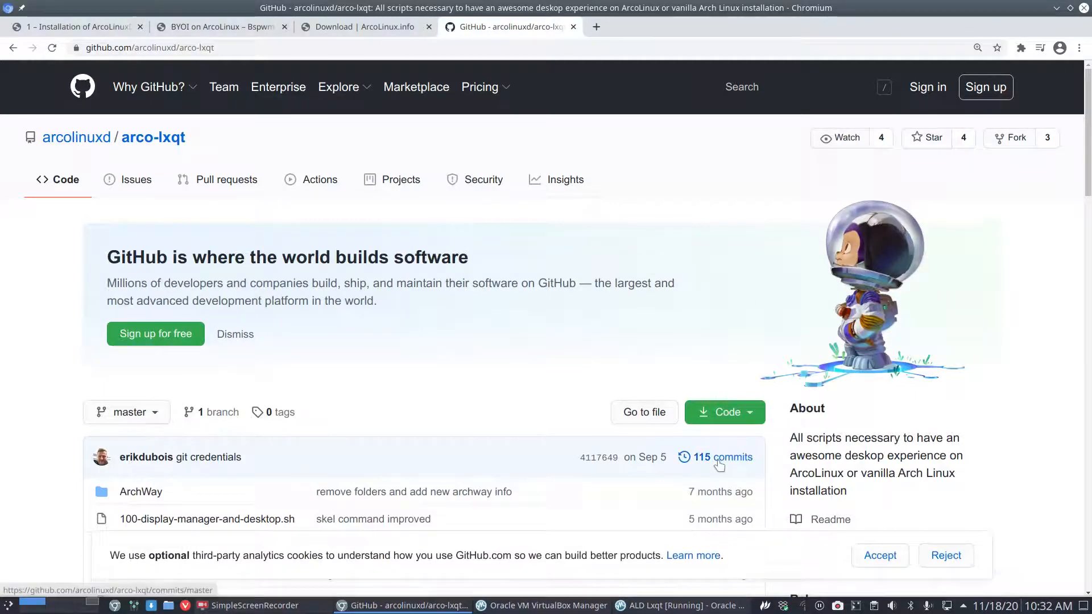
Accept GitHub's cookie notice and open 100-display-manager-and-desktop.sh from the file list.
click(880, 556)
scroll(434, 451, down, 3)
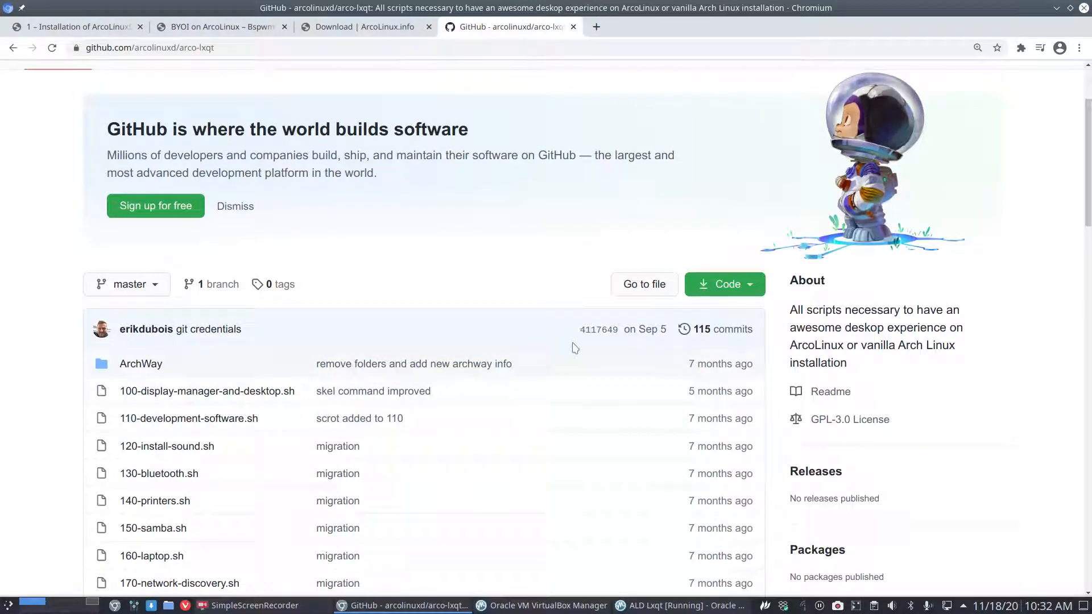
scroll(171, 349, down, 3)
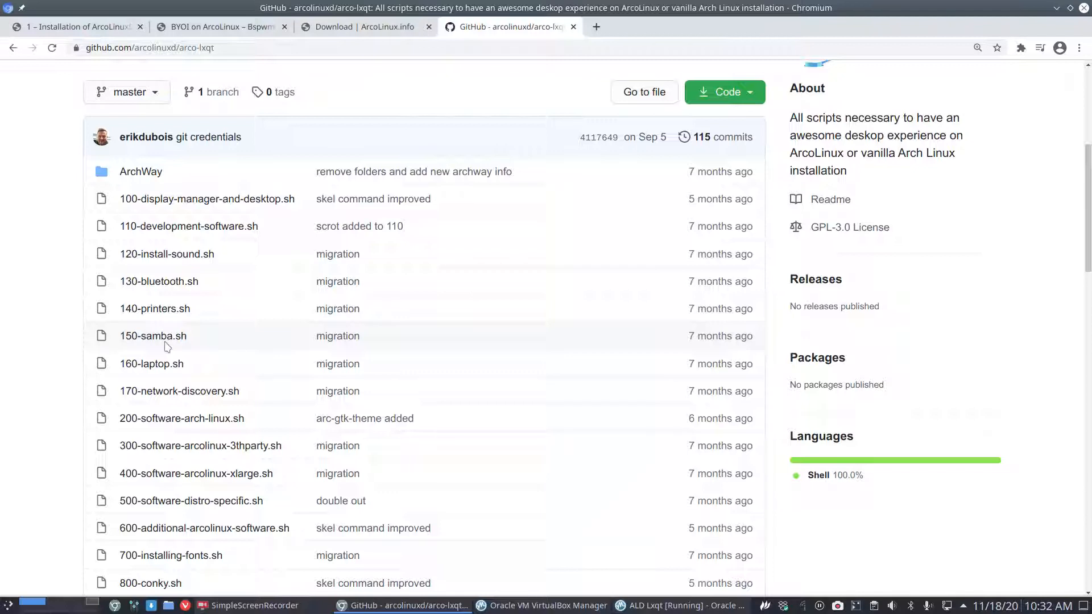
click(160, 201)
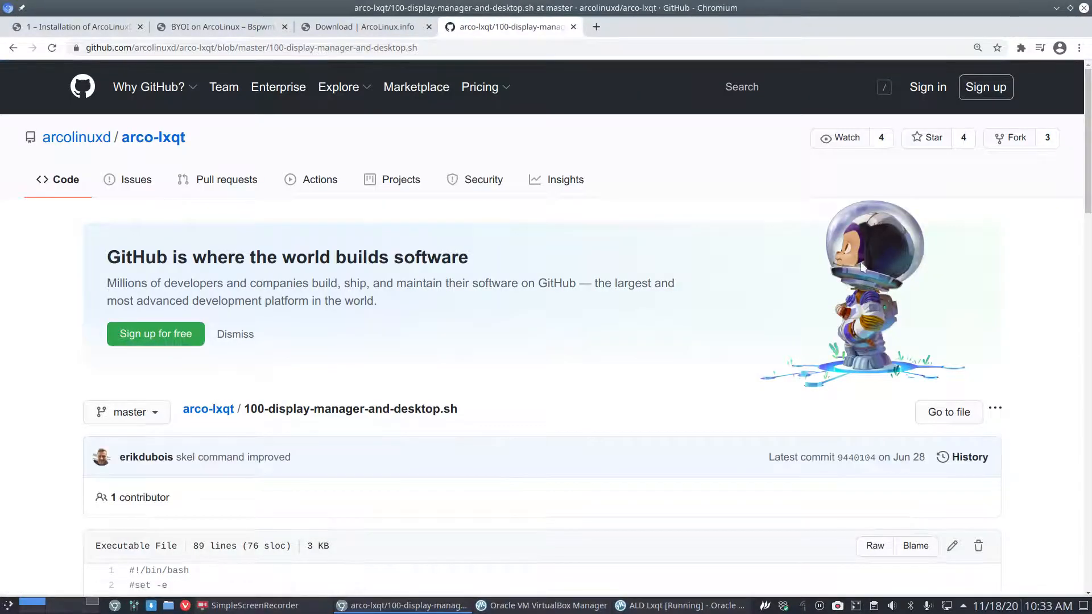
Dismiss the sign-up banner and review the func_install function and its pacman install command.
click(235, 336)
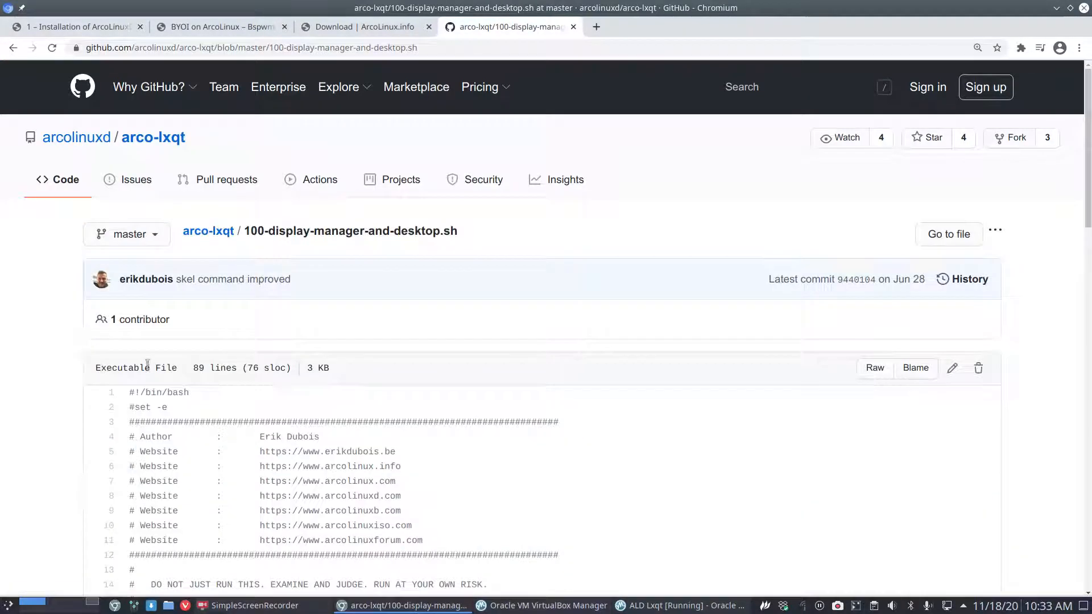
scroll(76, 330, down, 3)
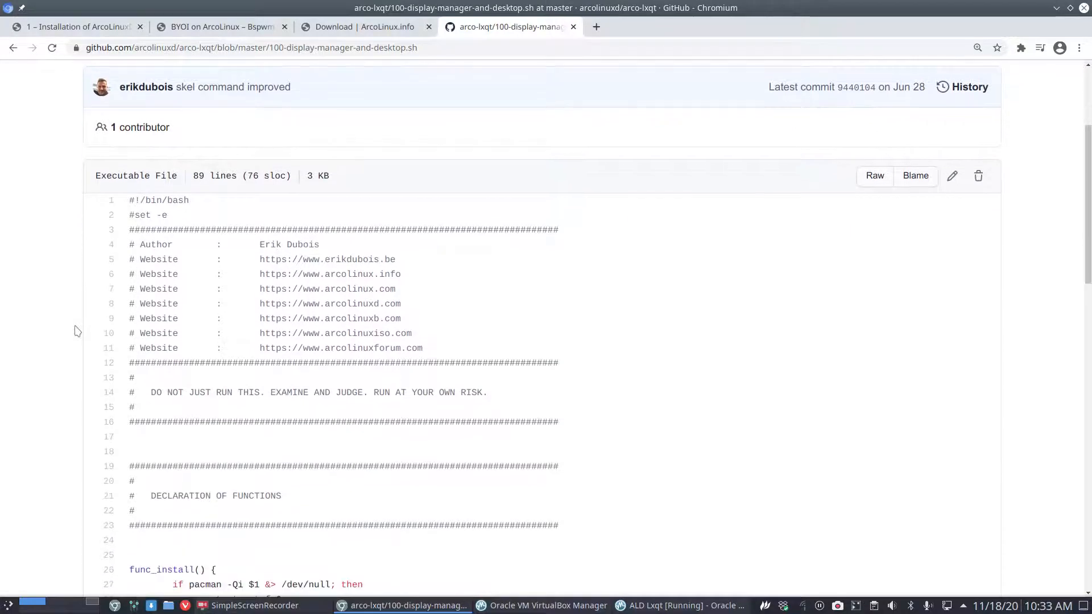
scroll(210, 299, down, 5)
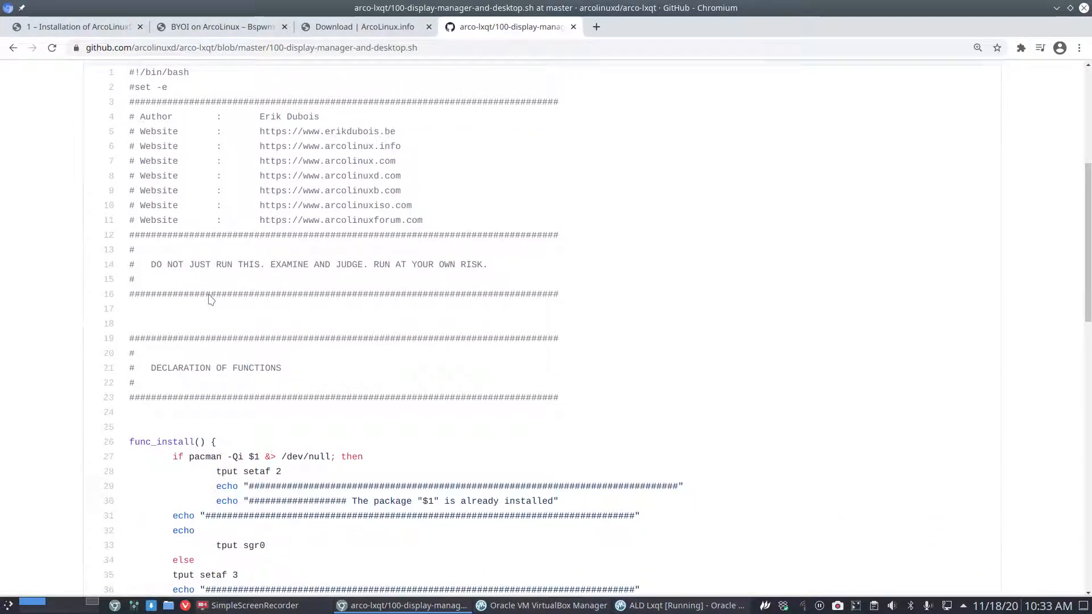
drag(134, 281, 195, 279)
scroll(236, 414, down, 2)
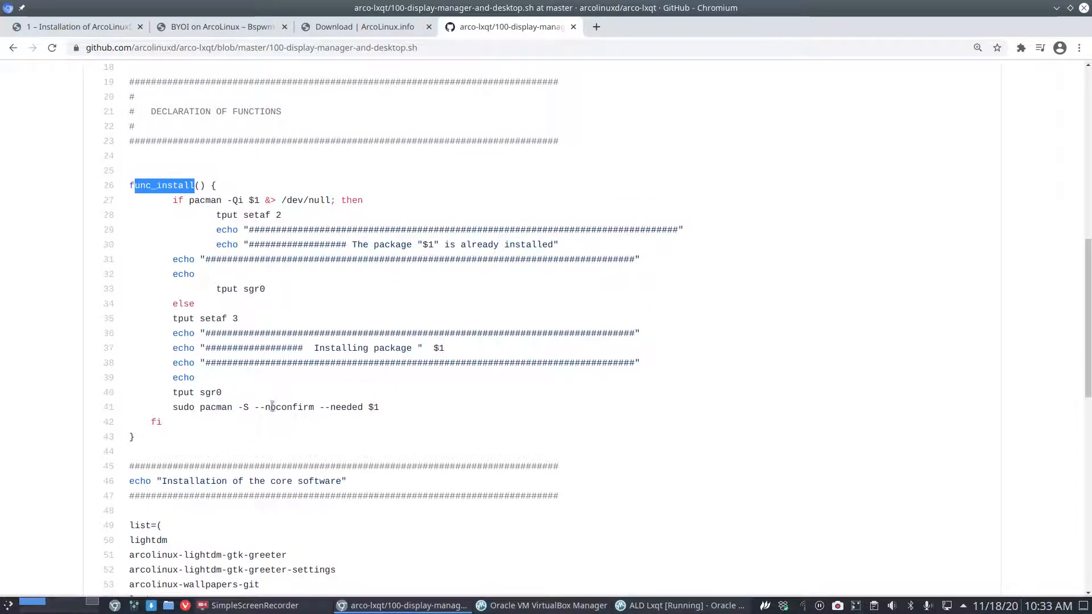
drag(195, 407, 391, 408)
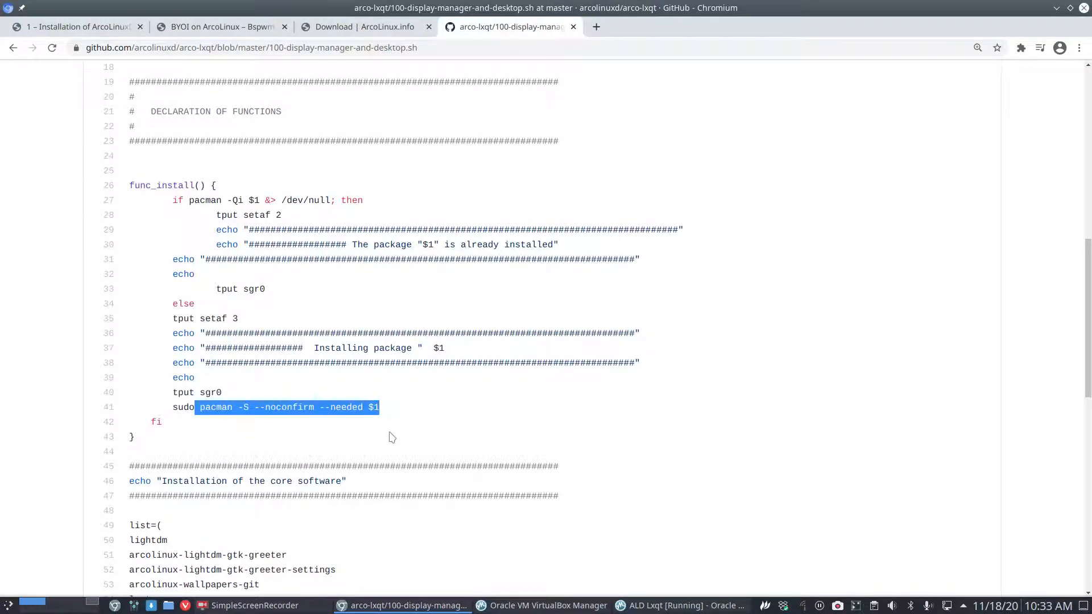
scroll(391, 437, down, 7)
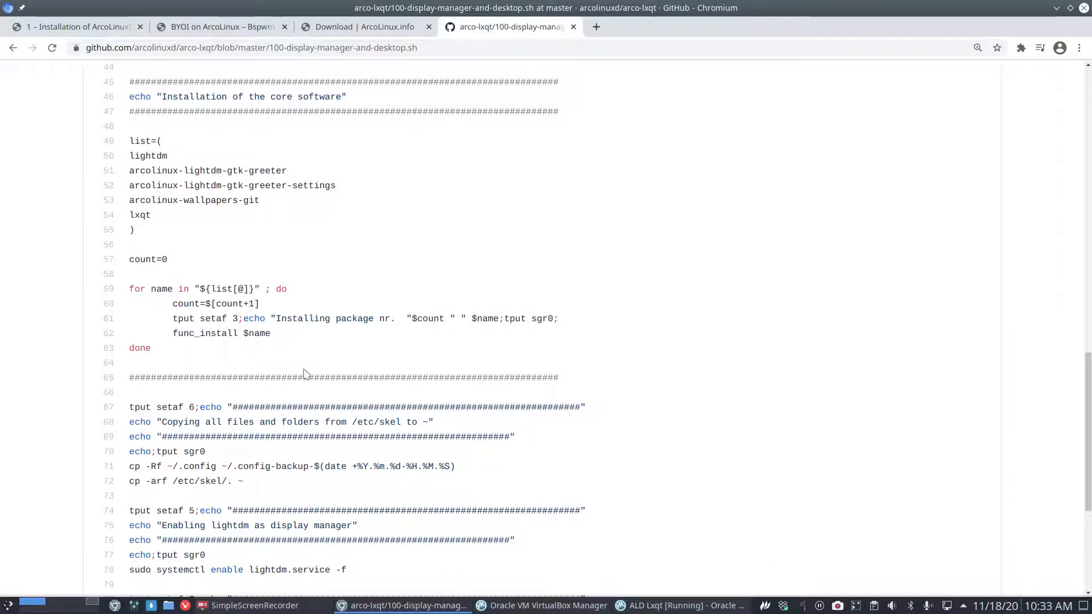
Highlight the lightdm package list on lines 50–54.
double_click(144, 156)
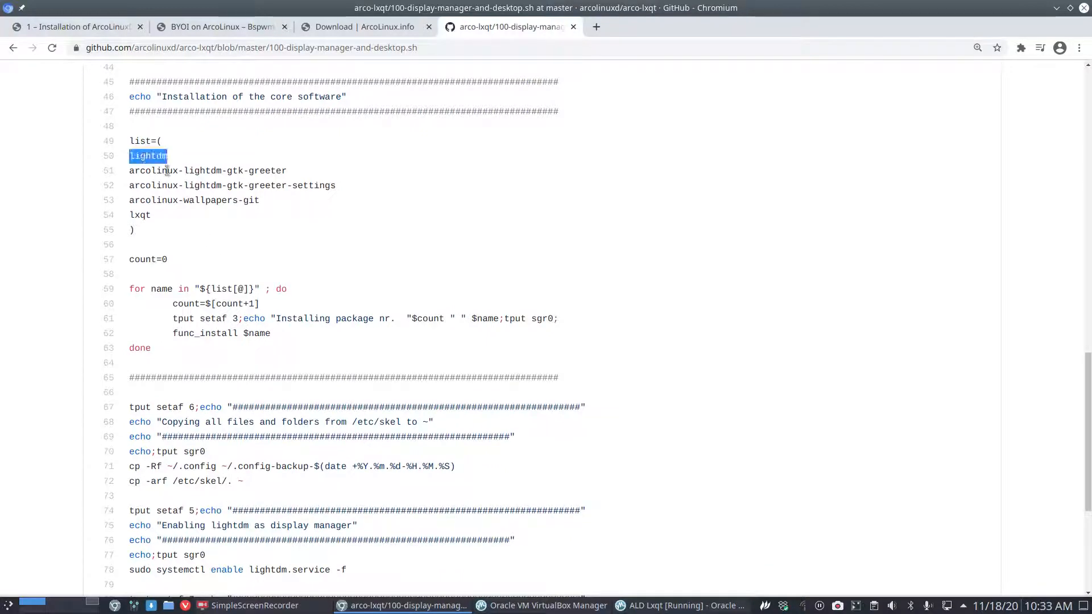
double_click(153, 171)
click(161, 181)
double_click(161, 184)
double_click(153, 200)
click(150, 212)
drag(152, 216, 119, 161)
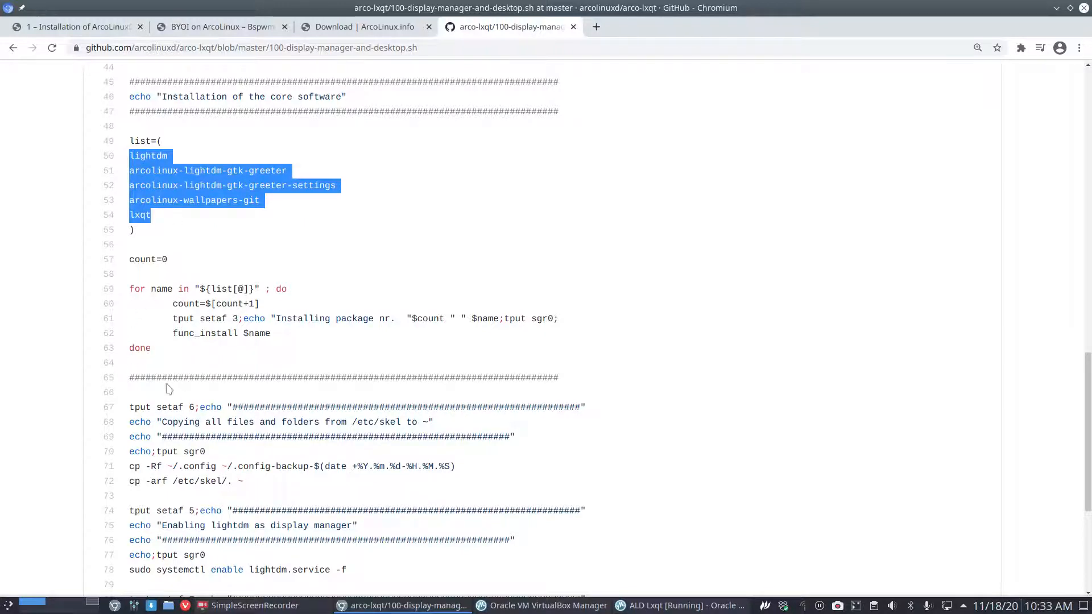
Review the /etc/skel copying block and lightdm.service enable line, then go back to the file list.
scroll(167, 387, down, 1)
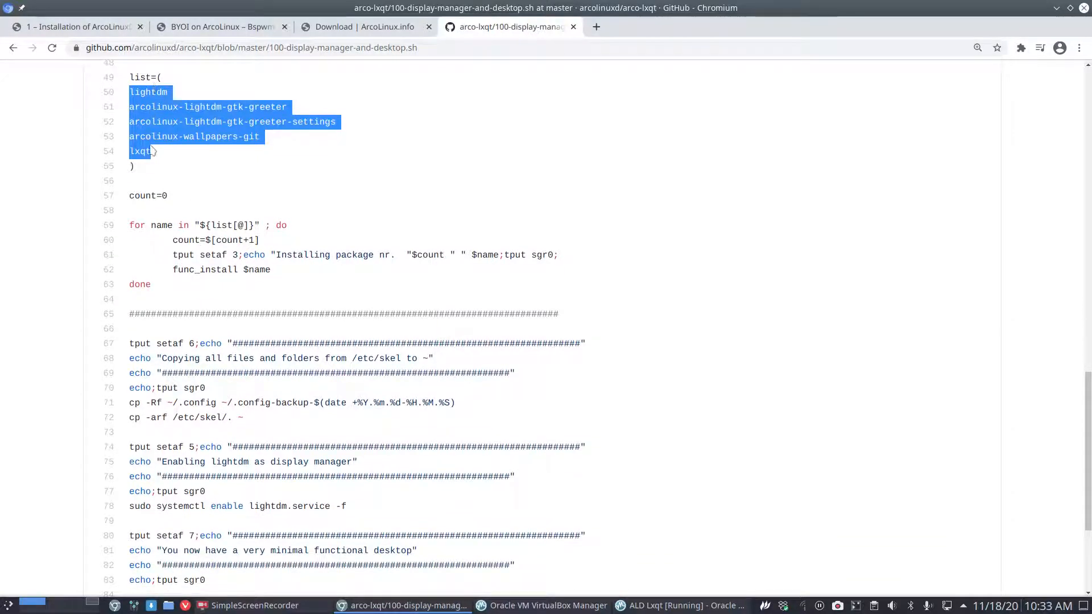
scroll(149, 151, down, 3)
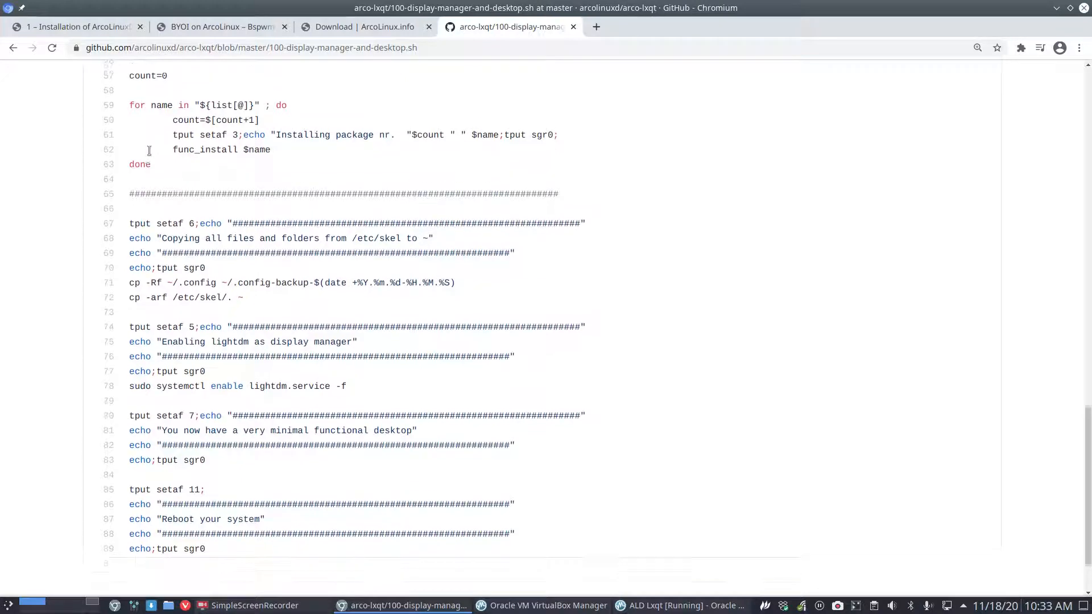
drag(255, 223, 127, 149)
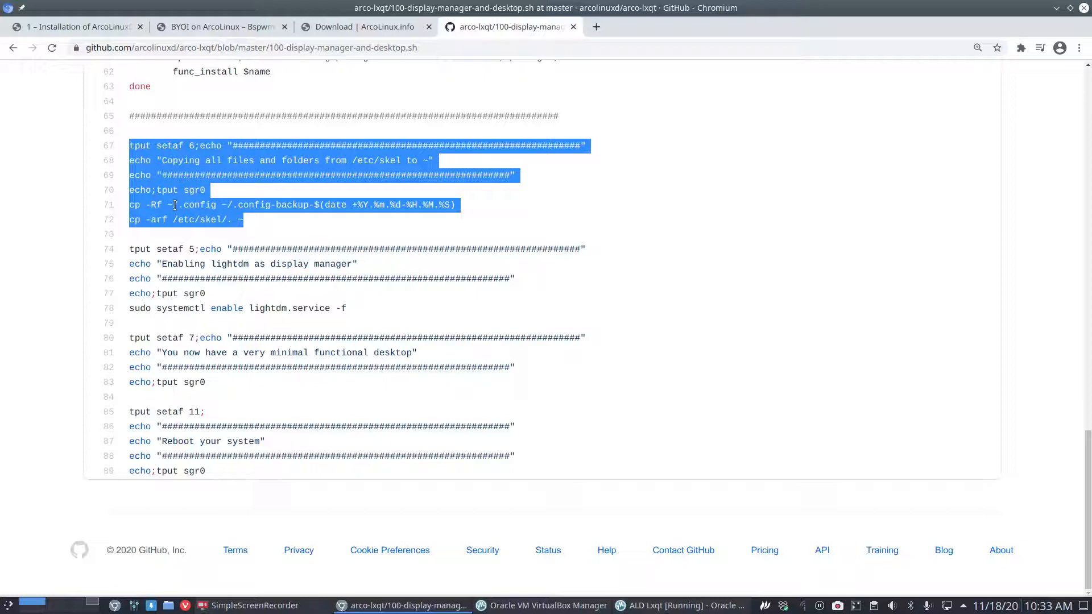
drag(362, 309, 242, 308)
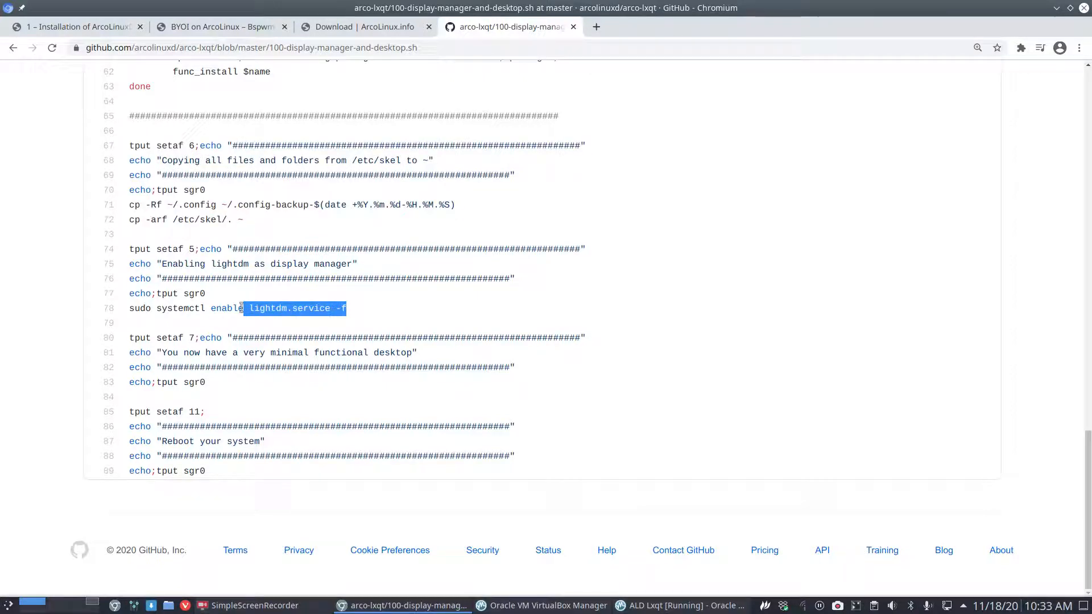
double_click(225, 308)
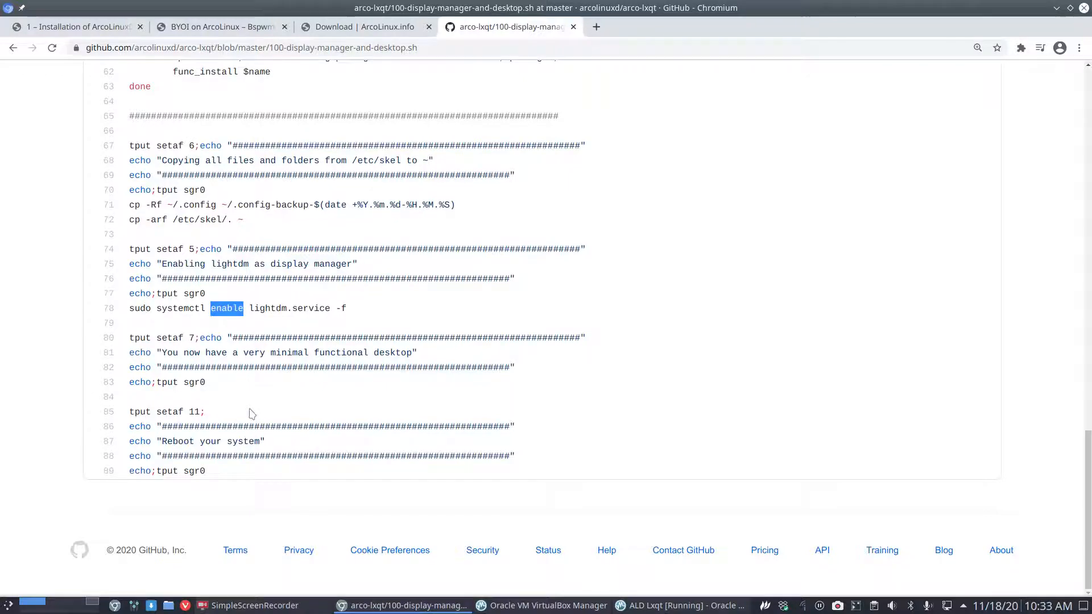
scroll(250, 418, up, 10)
scroll(250, 406, up, 7)
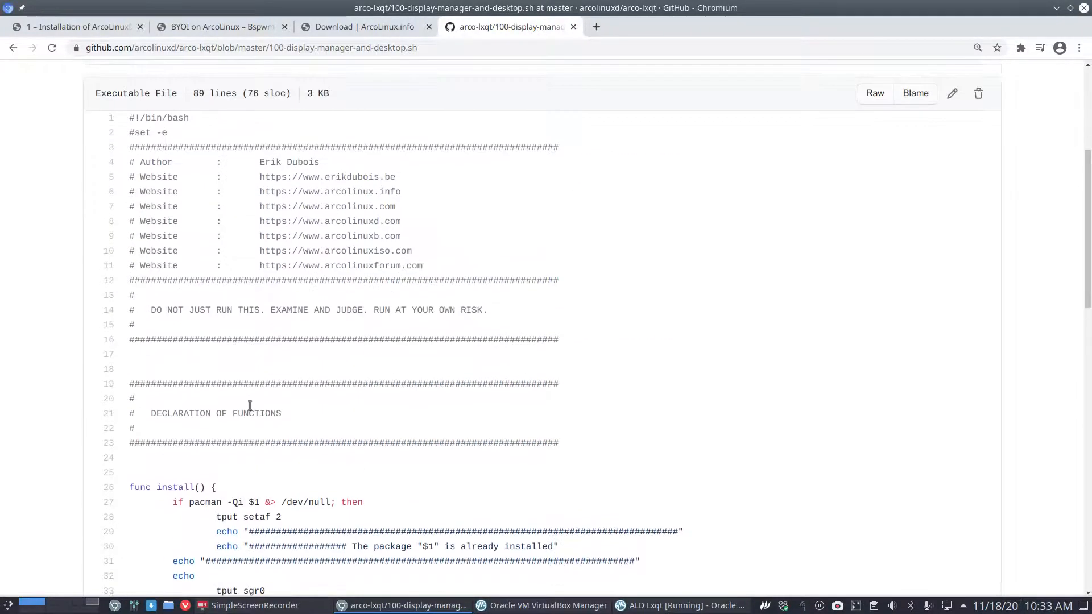
click(14, 48)
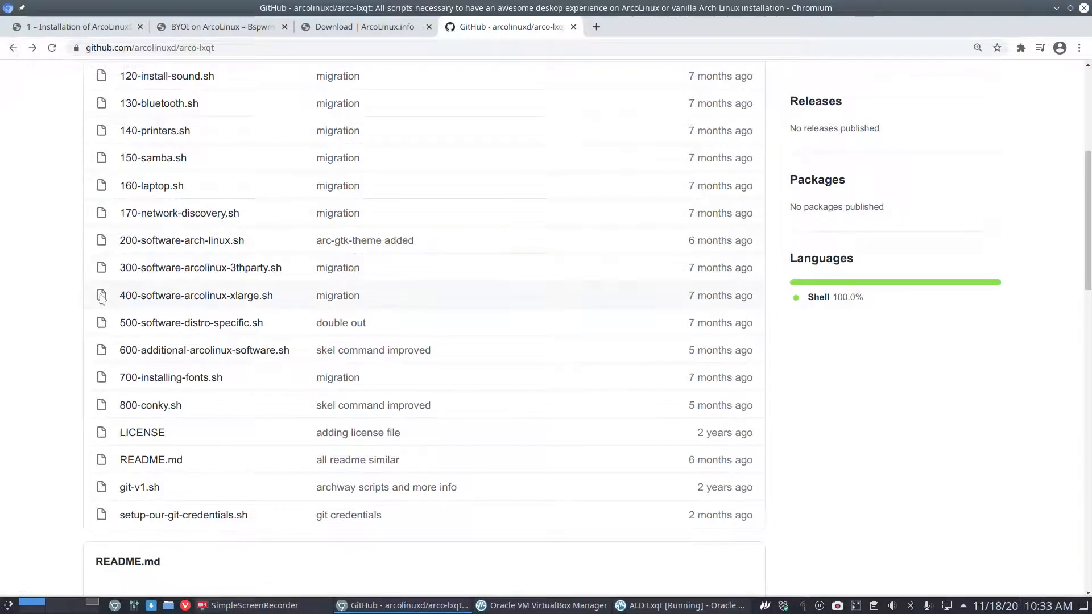
Open 110-development-software.sh and look over packages such as scrot, simplescreenrecorder and meld.
scroll(99, 305, up, 3)
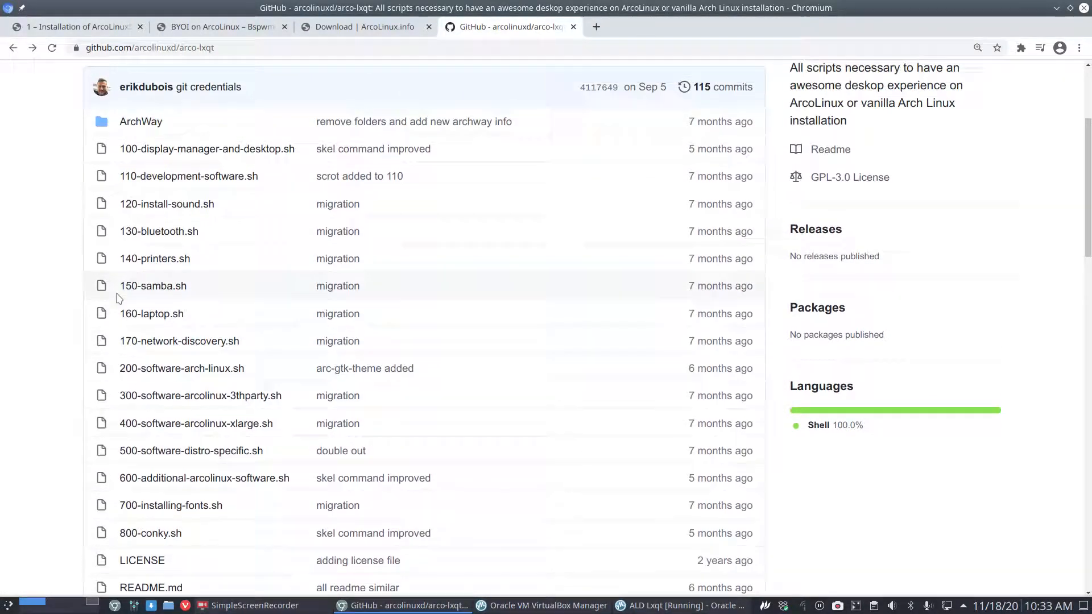
click(212, 176)
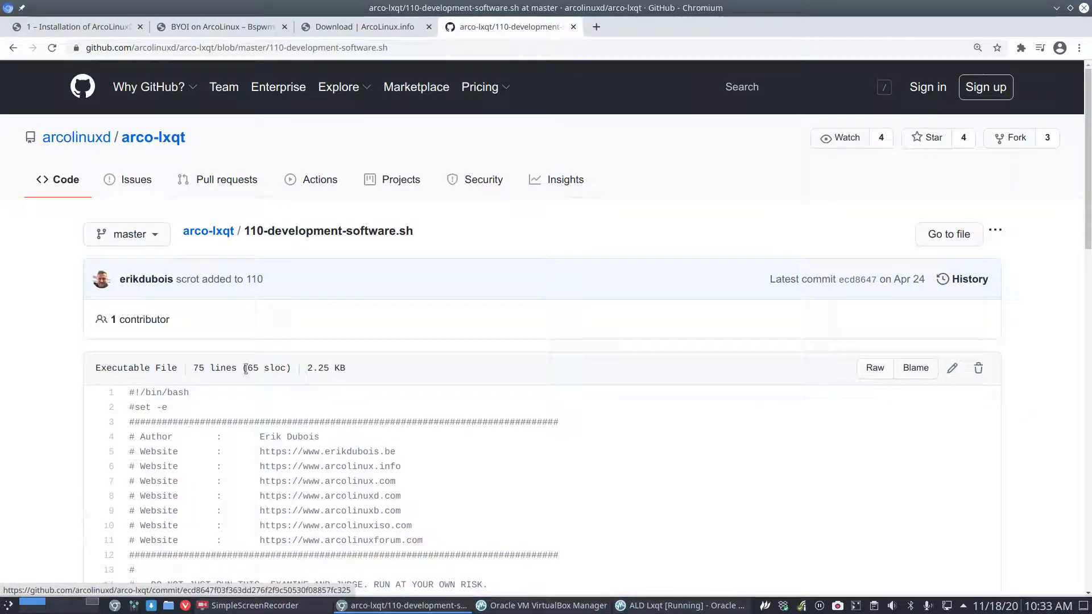
scroll(246, 369, down, 10)
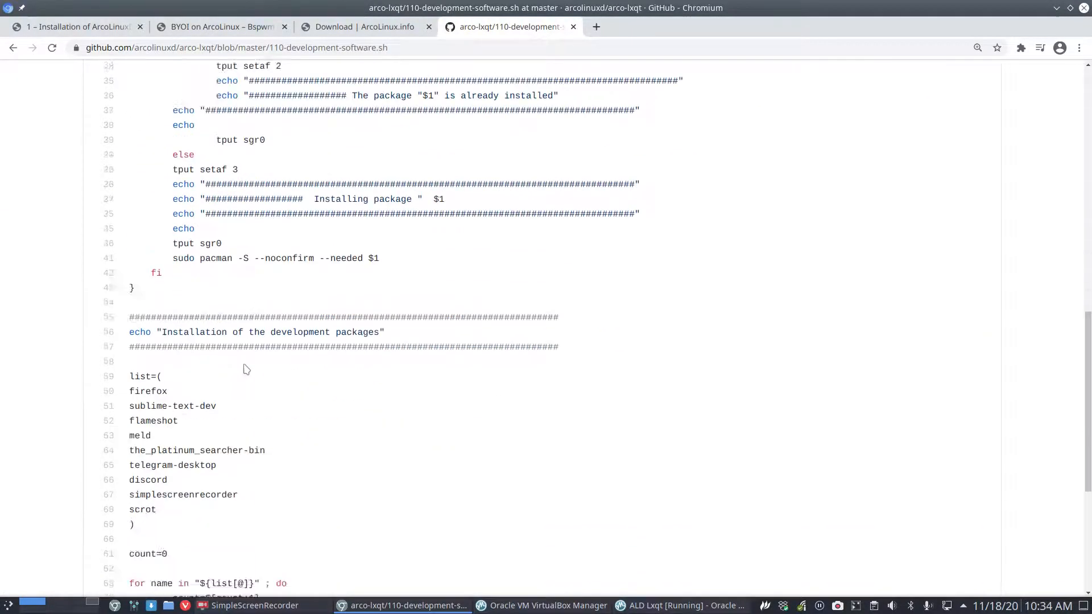
scroll(245, 369, down, 5)
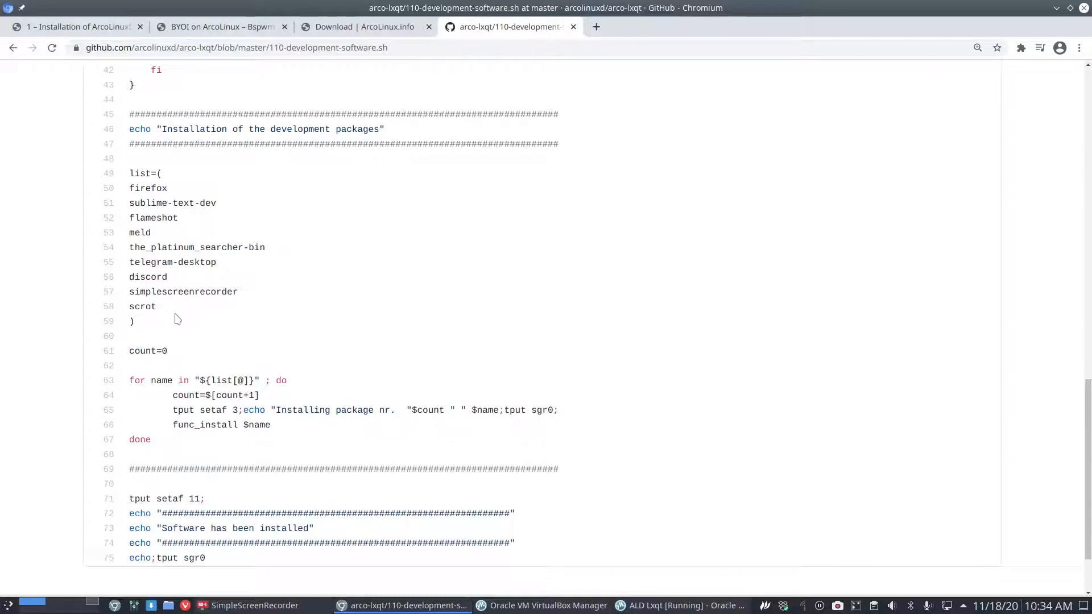
double_click(149, 307)
click(159, 295)
drag(161, 294, 150, 248)
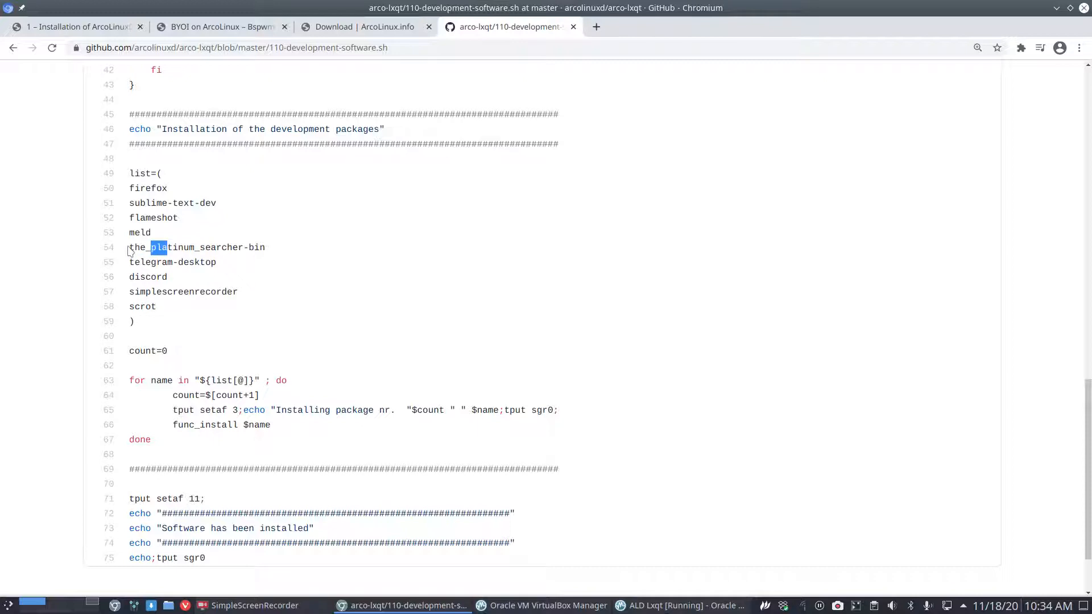
drag(144, 234, 140, 188)
Highlight the firefox package, return to the repository, and switch to the ArcoLinux.info download tab.
scroll(214, 382, down, 3)
scroll(214, 382, up, 14)
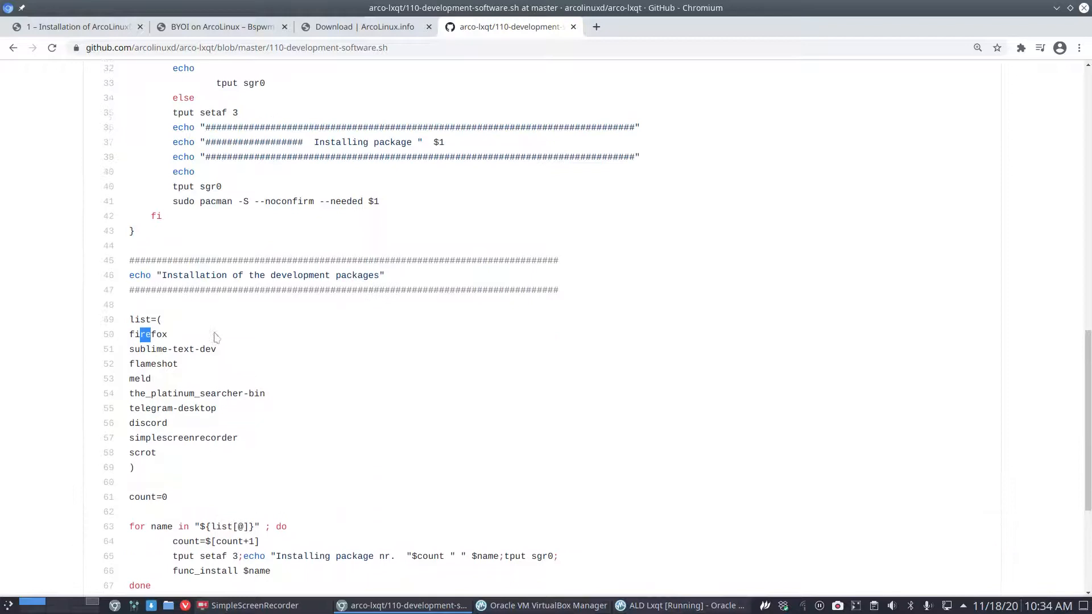
click(233, 521)
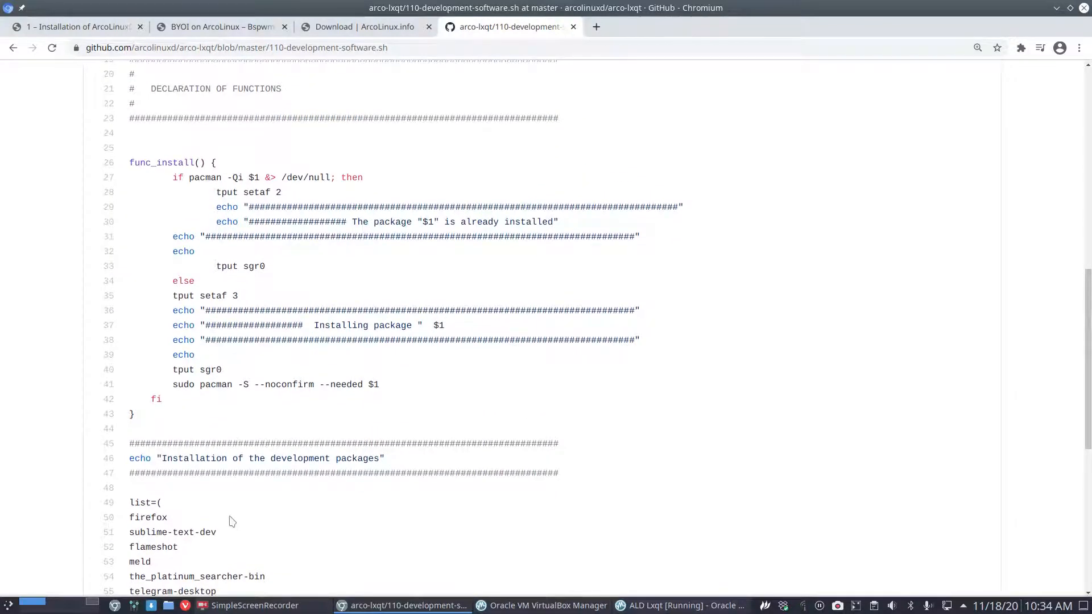
drag(168, 520, 130, 517)
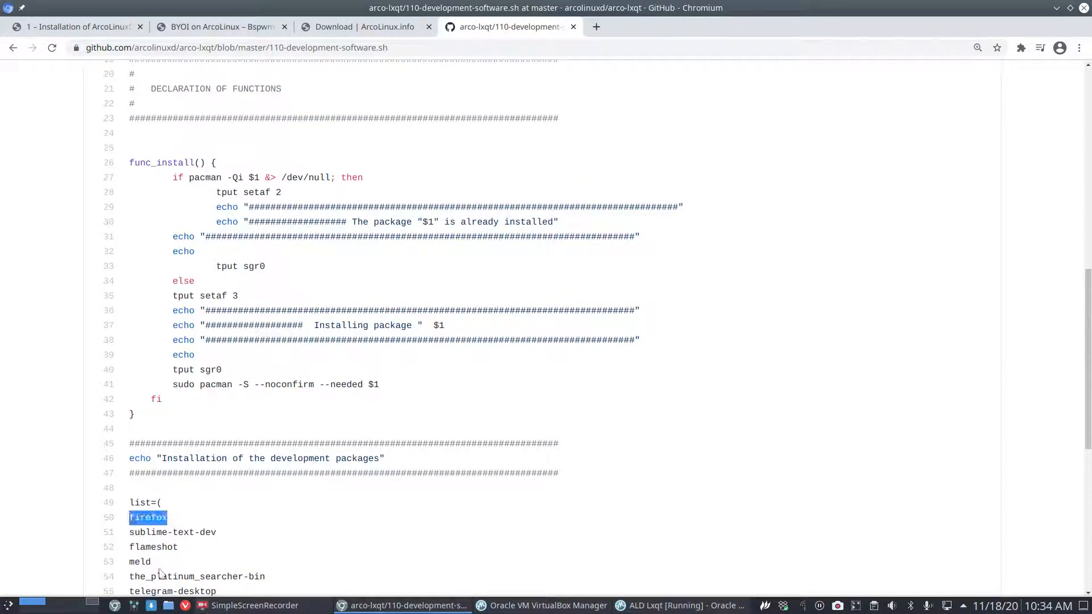
mouse_move(263, 608)
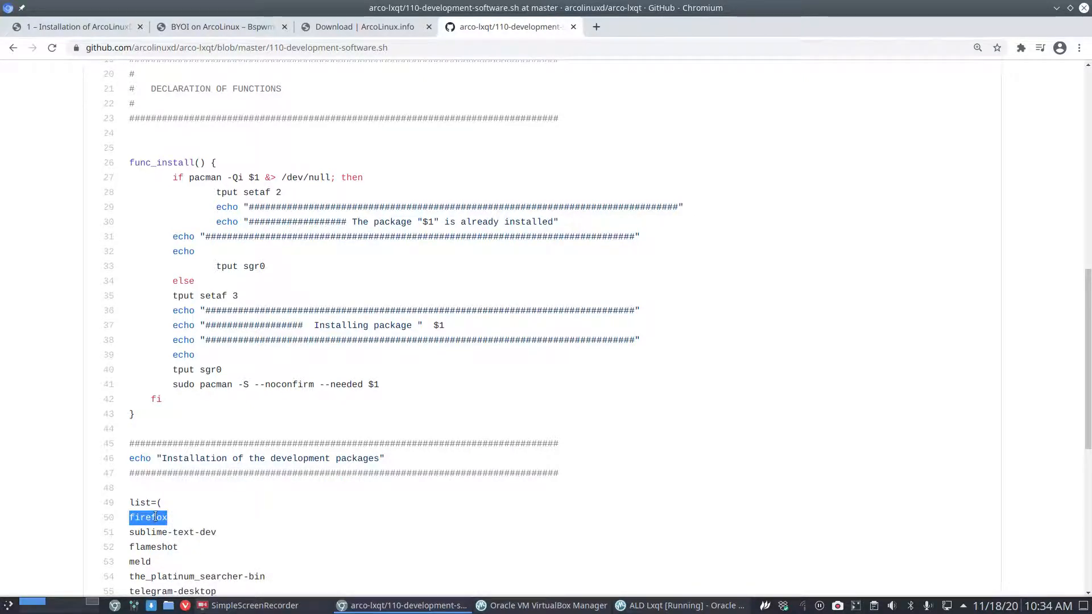
click(14, 49)
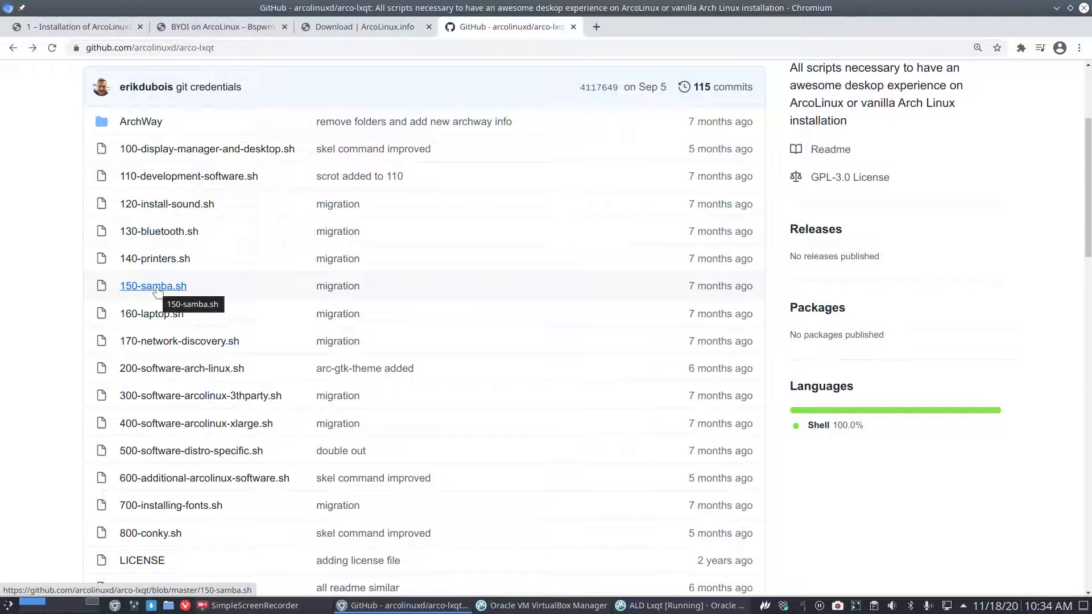
click(364, 26)
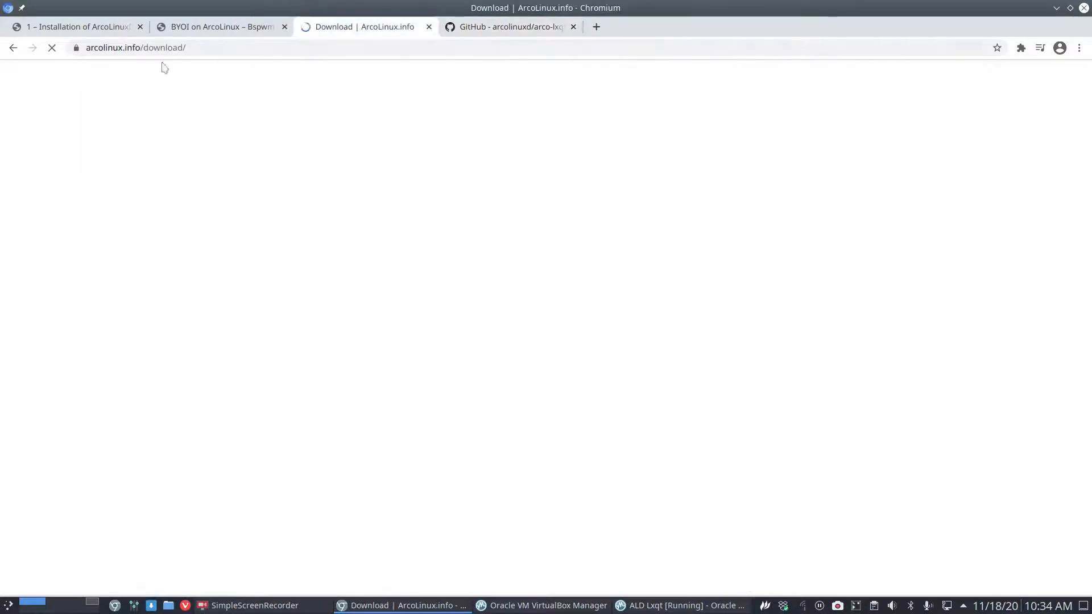
Go to arcolinux.com and open the Applications › Utilities › Samba category.
mouse_move(196, 120)
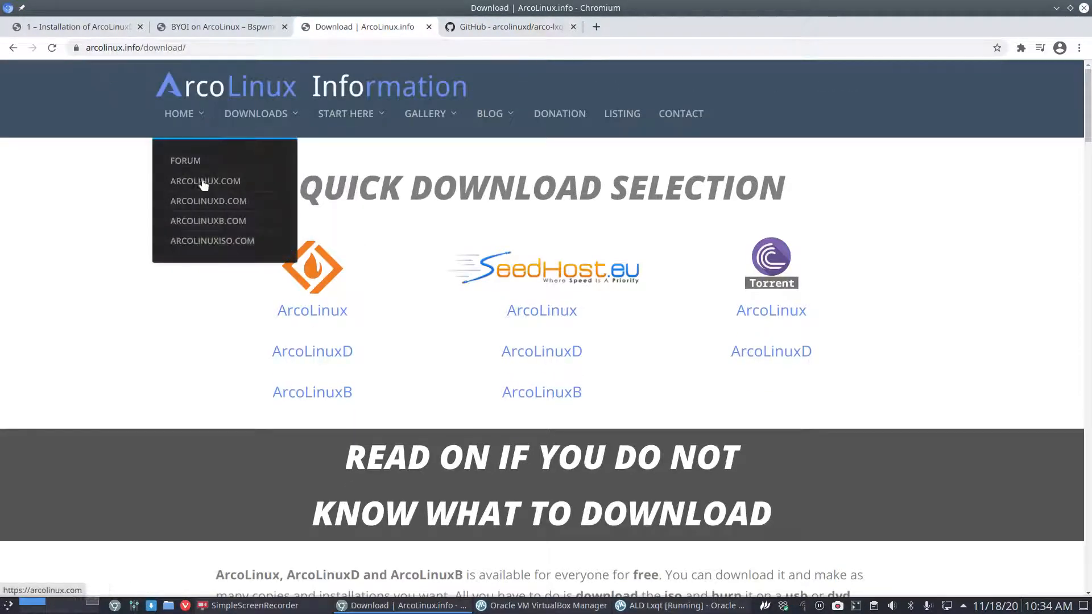
click(229, 182)
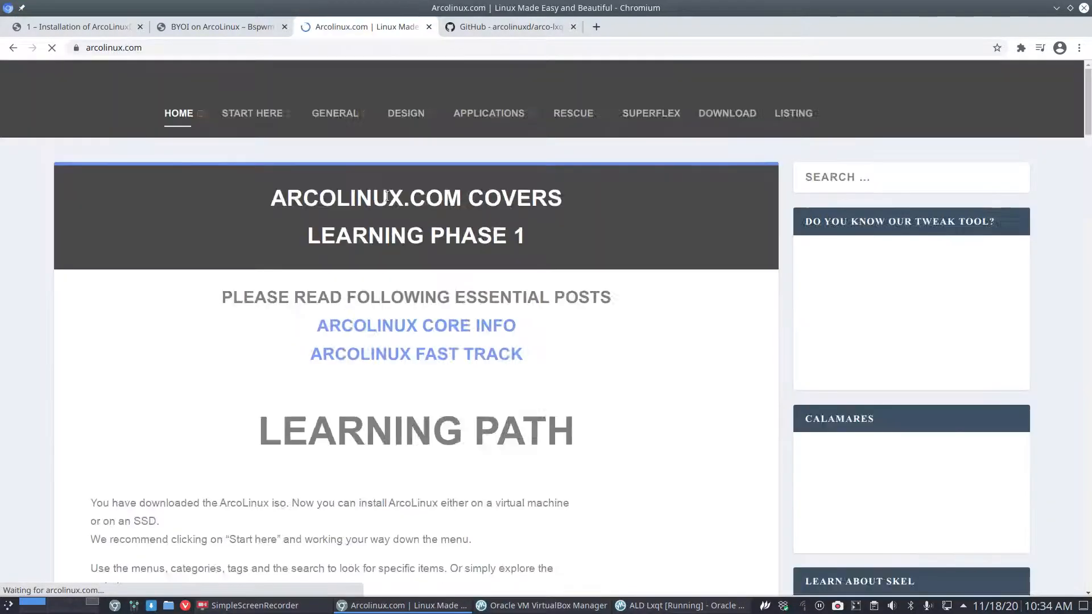
mouse_move(334, 114)
mouse_move(358, 324)
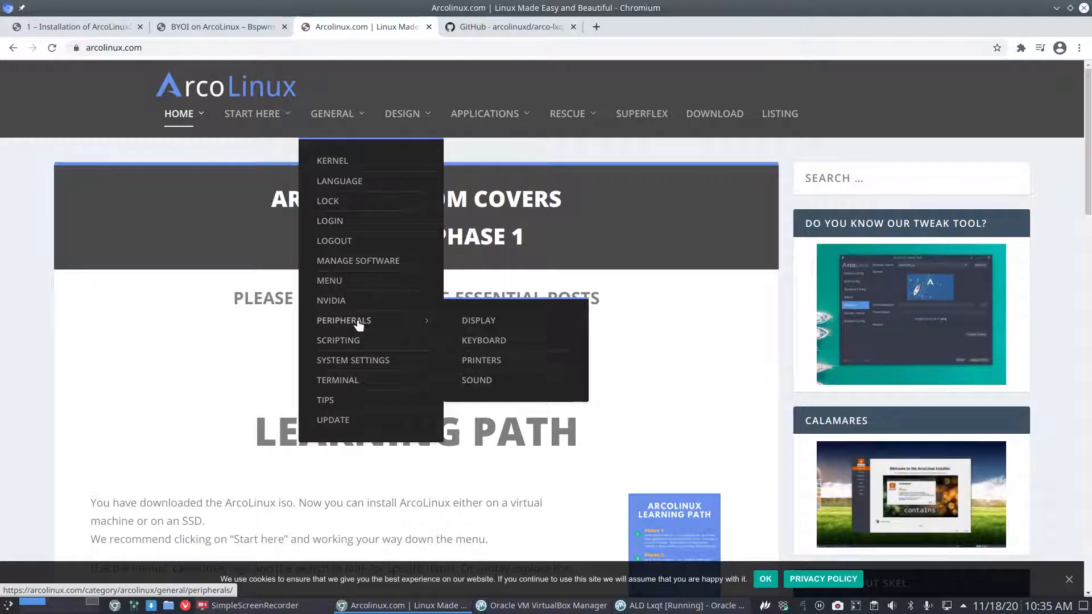
mouse_move(426, 116)
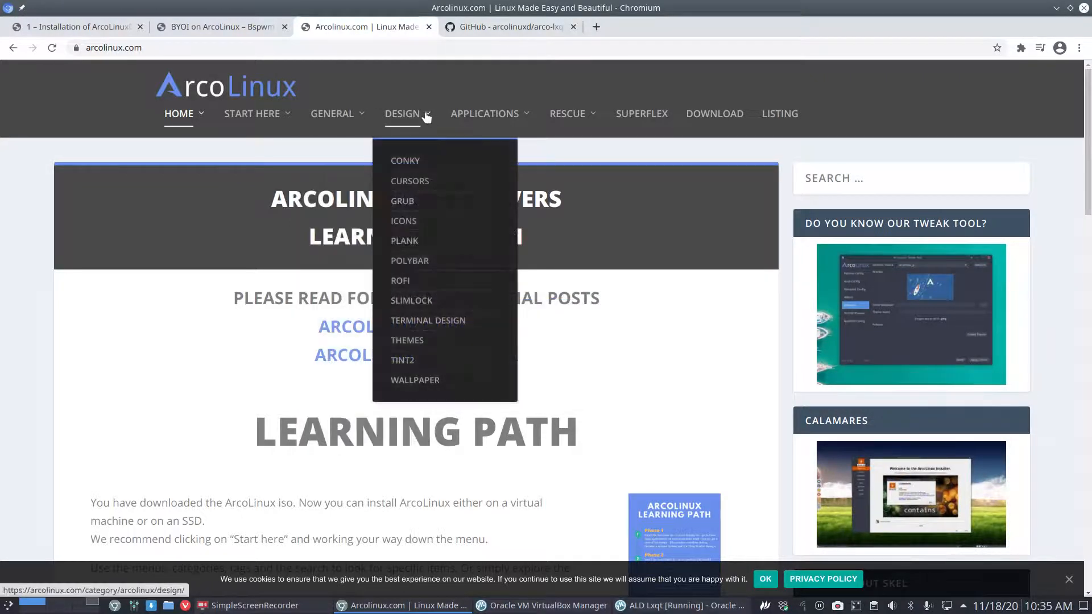
mouse_move(485, 116)
mouse_move(521, 387)
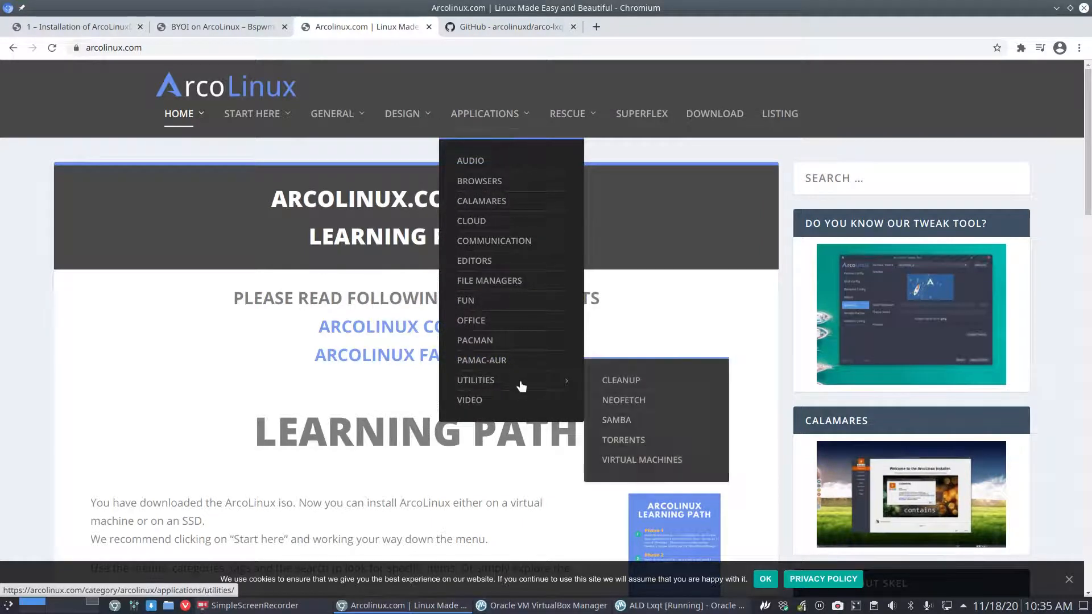
click(611, 421)
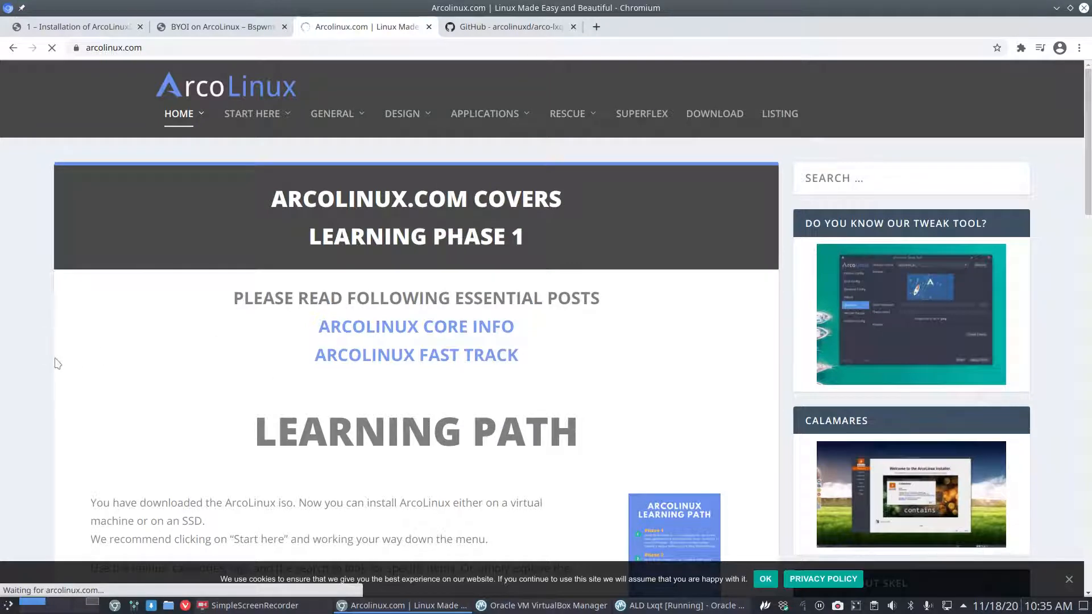
Scroll through the Samba articles, then return to the ArcoLinuxD installation guide tab.
scroll(32, 387, down, 4)
scroll(33, 387, down, 15)
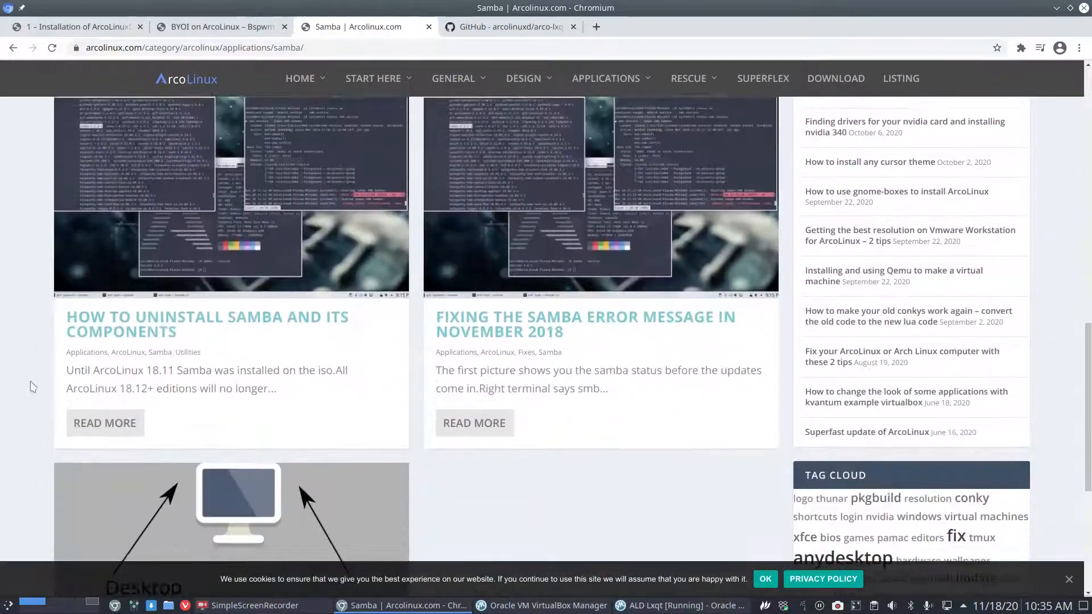
scroll(32, 387, up, 15)
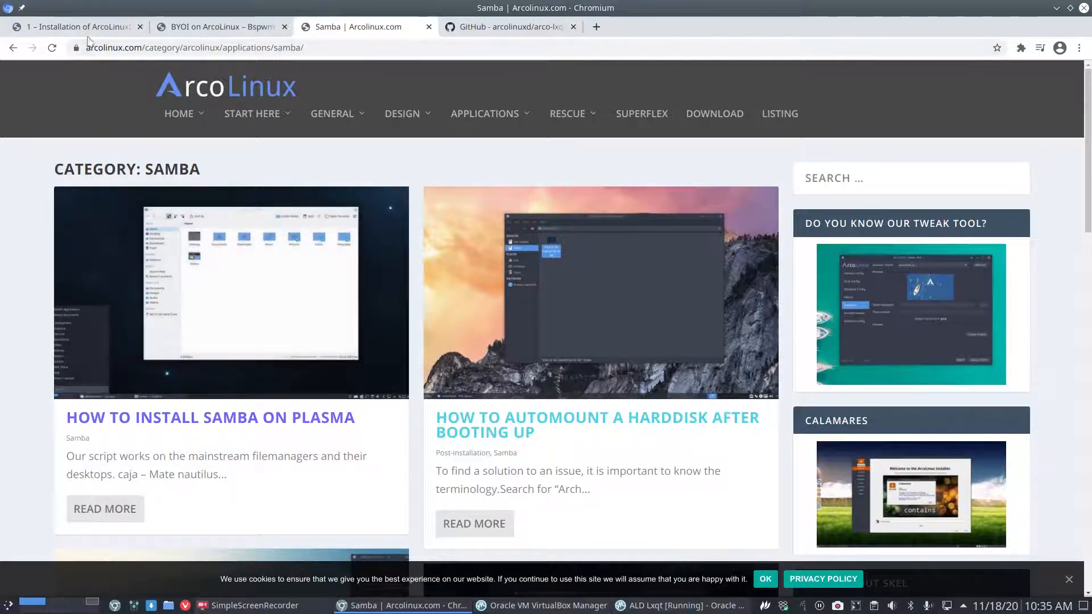
click(87, 26)
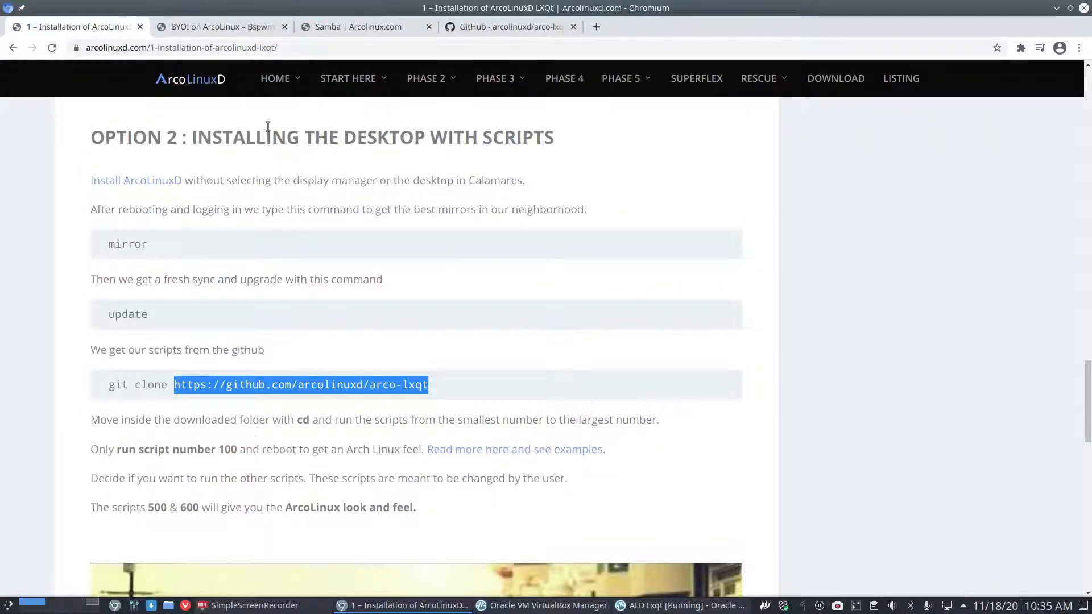
Return to the arco-lxqt tab and scroll past 500-software-distro-specific.sh down to the README.
click(537, 27)
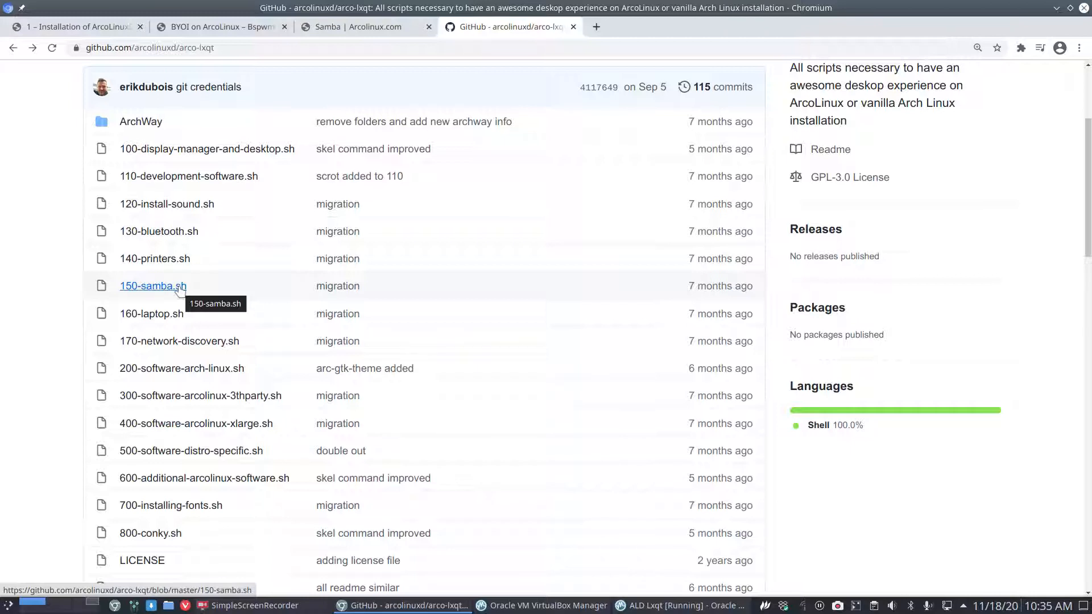
scroll(180, 290, down, 2)
scroll(180, 291, down, 6)
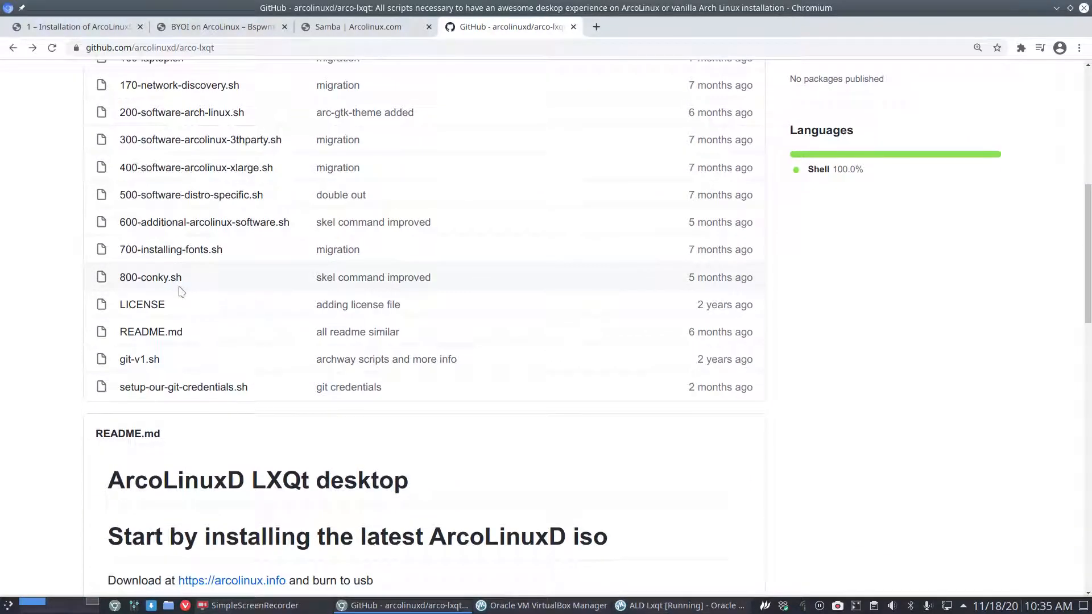
drag(778, 17, 583, 11)
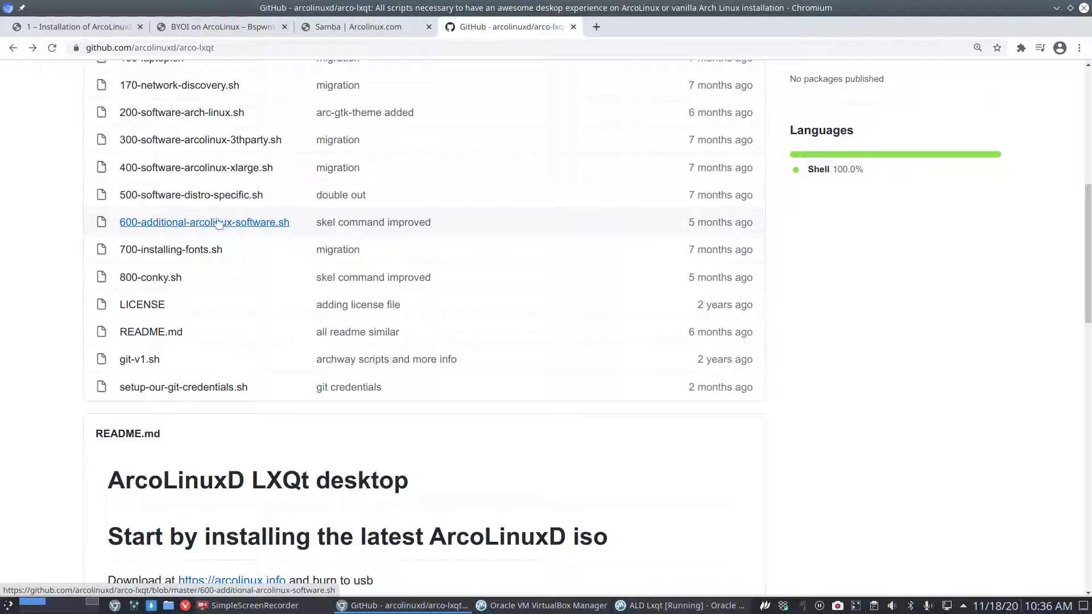
Open 600-additional-arcolinux-software.sh and highlight arcolinux-lxqt-git, applications-add/hide-git, kvantum-lxqt-git and the thunar packages.
click(202, 223)
scroll(317, 435, down, 16)
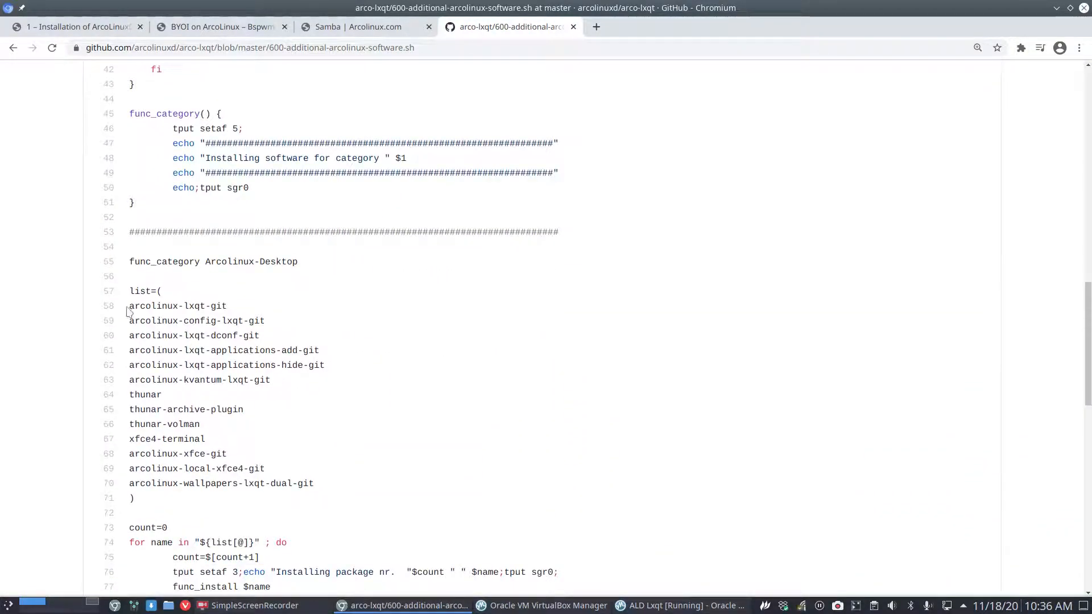
drag(129, 306, 237, 307)
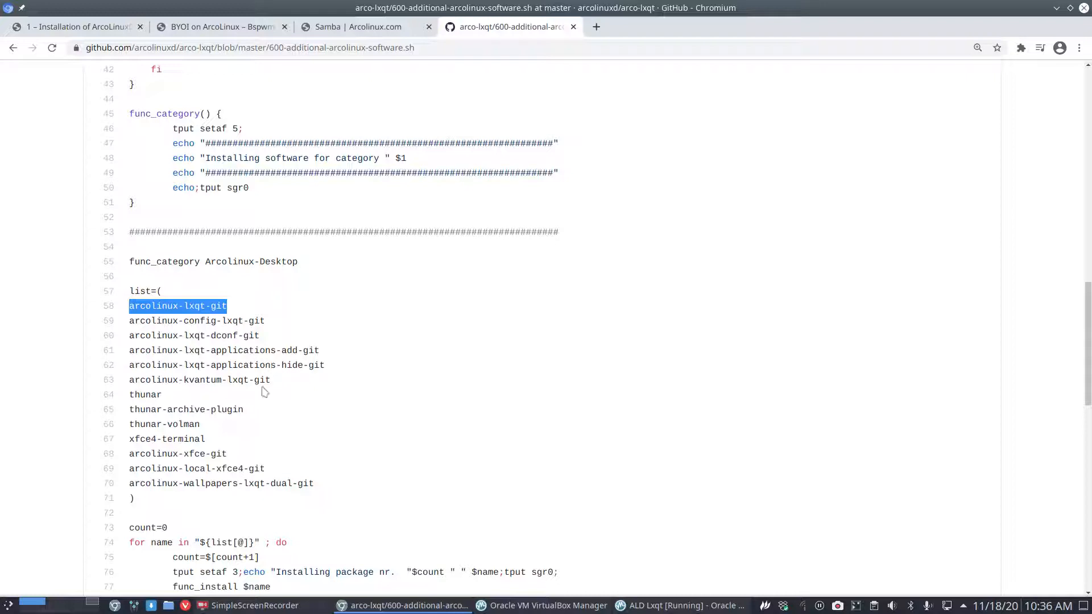
drag(328, 351, 210, 351)
drag(325, 365, 213, 367)
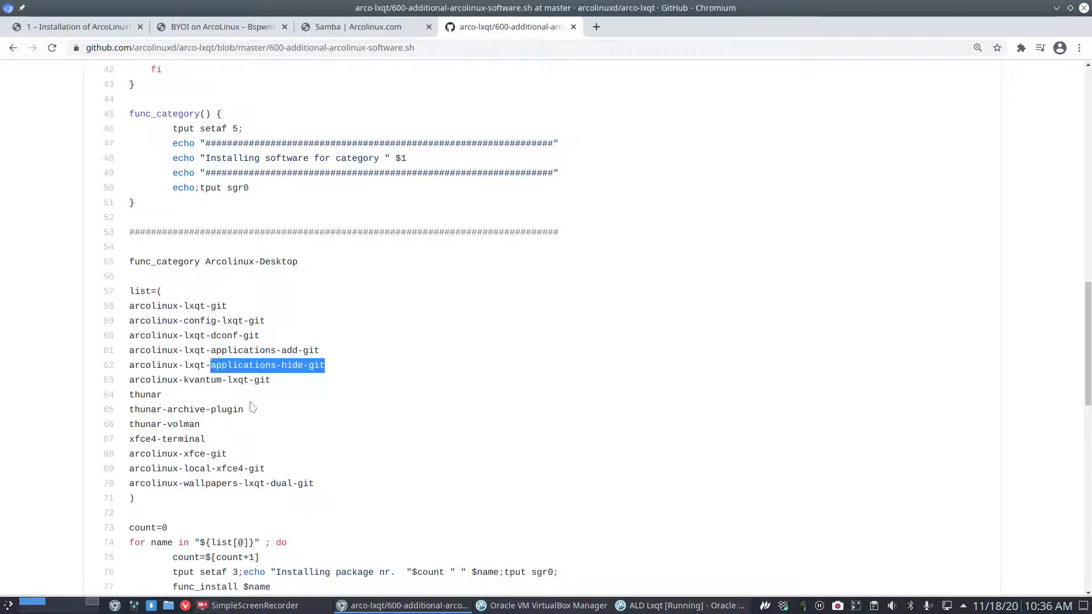
drag(321, 350, 212, 350)
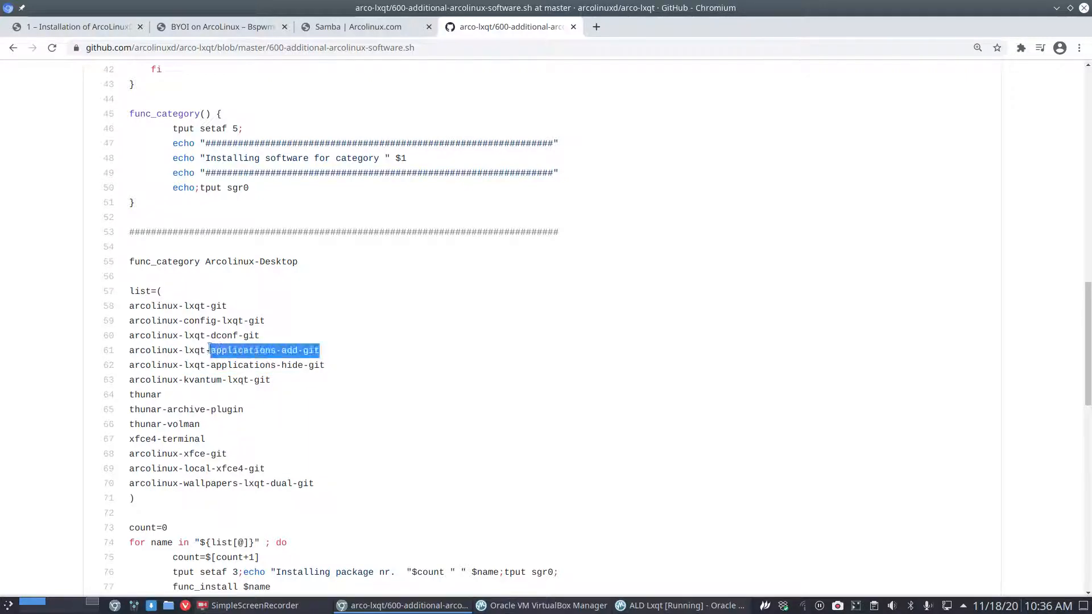
drag(278, 381, 184, 380)
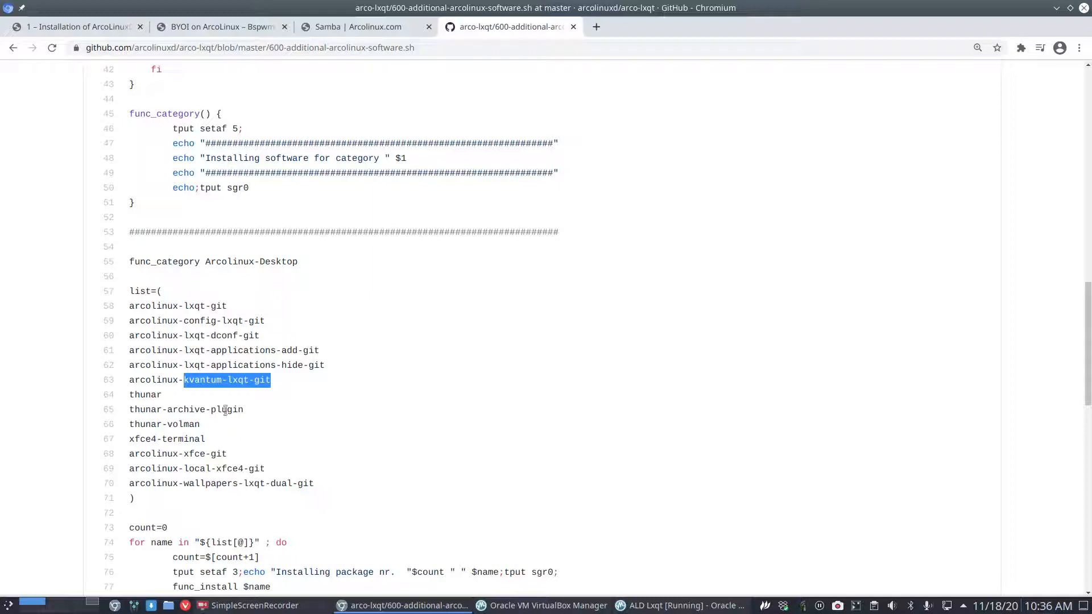
click(207, 383)
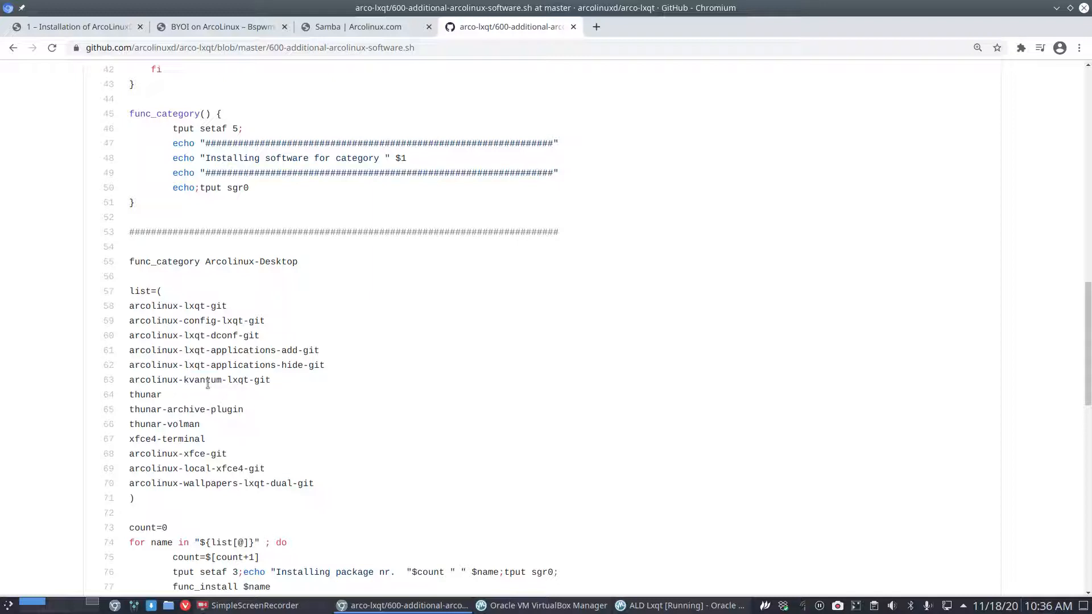
drag(212, 428, 129, 395)
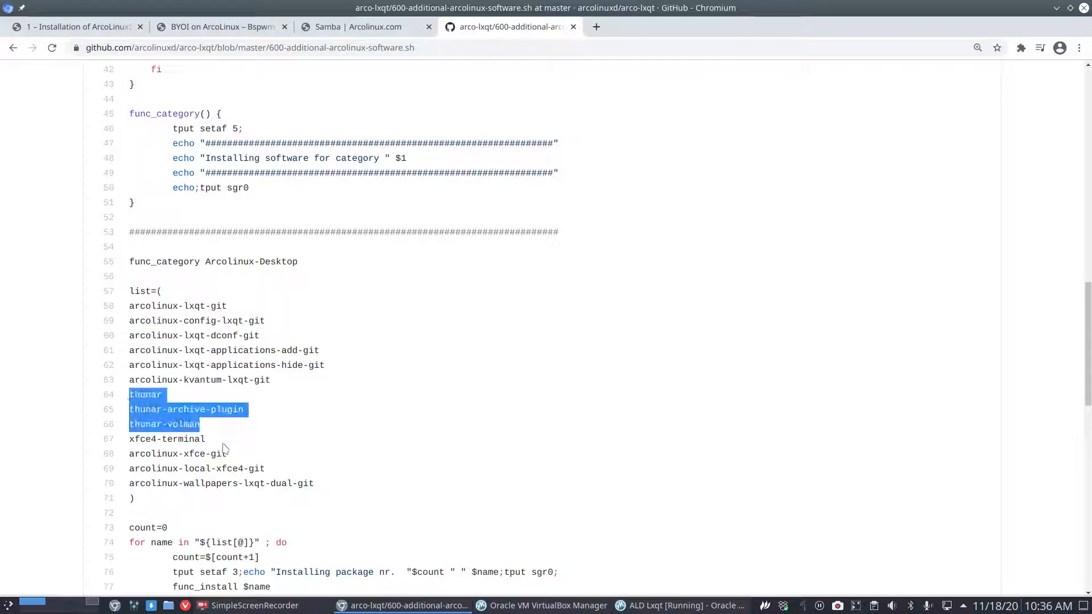
Read through the remaining Arcolinux-Desktop and Arcolinux-General package lists to the end of the file.
scroll(227, 447, down, 2)
drag(210, 374, 129, 377)
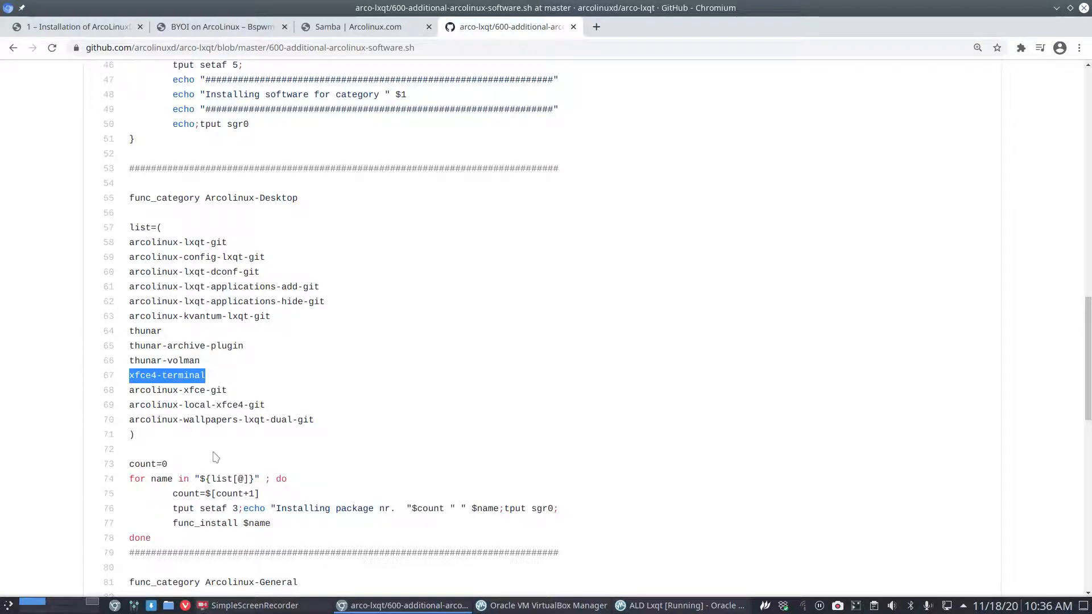
scroll(216, 457, down, 2)
drag(243, 356, 297, 356)
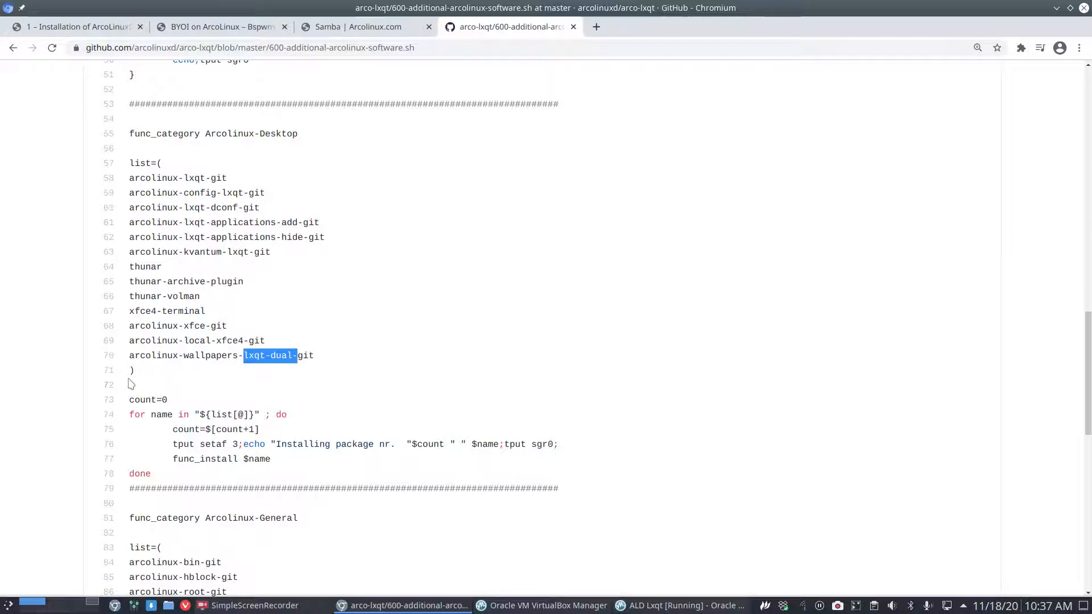
scroll(131, 384, down, 4)
scroll(131, 384, down, 1)
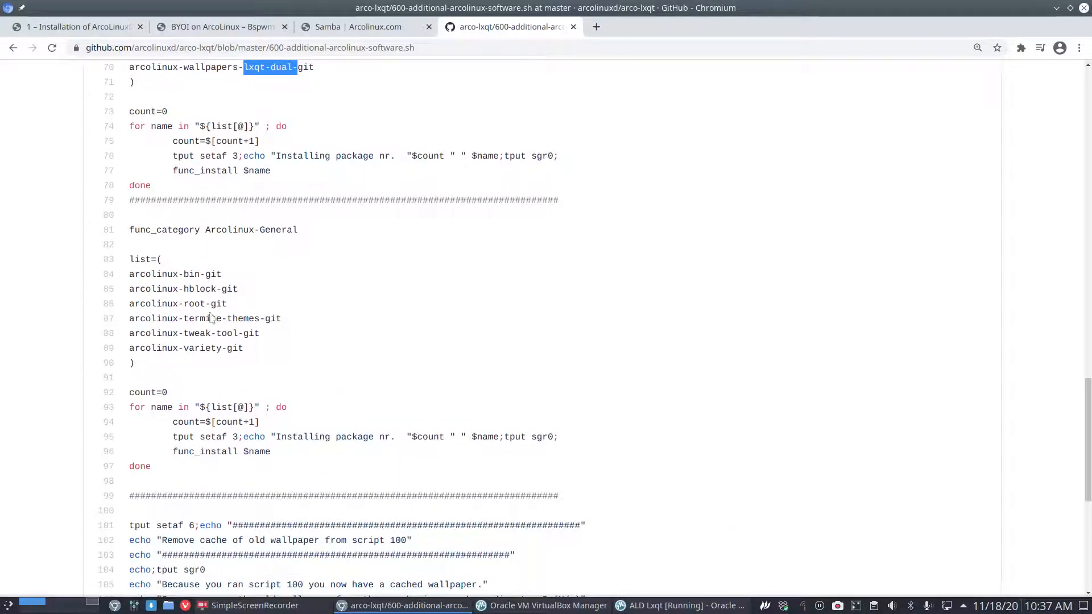
scroll(210, 423, down, 5)
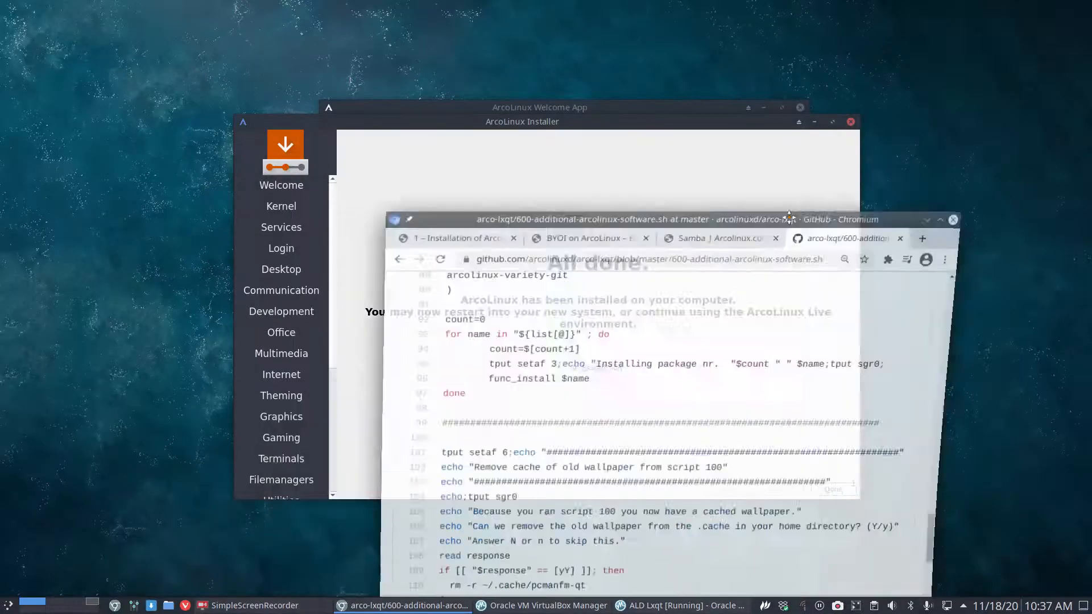
Finish the installer with Restart now and choose Boot existing OS from the boot menu.
click(833, 489)
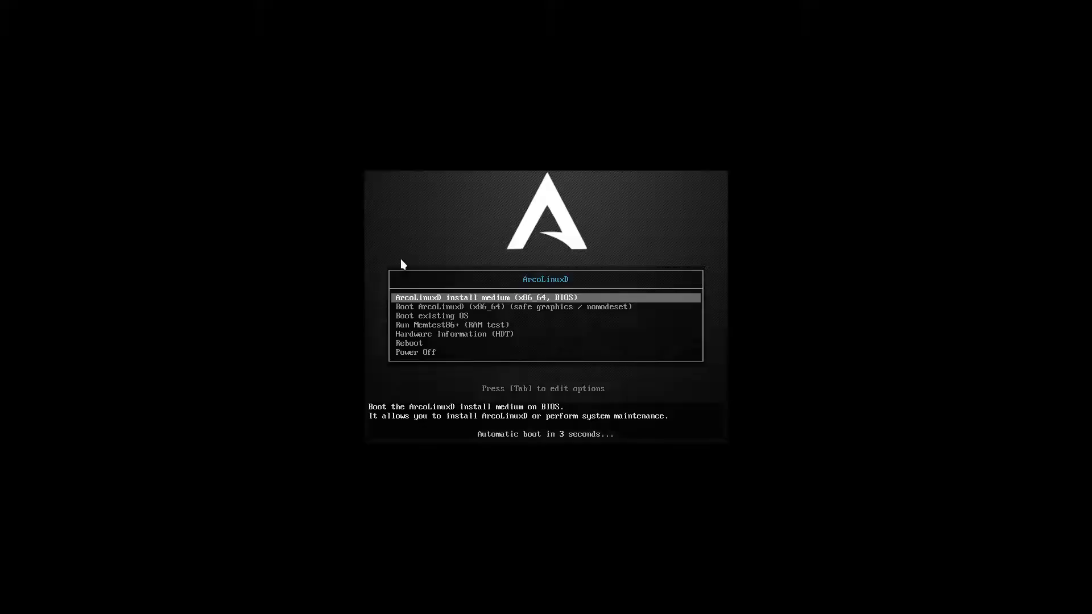
key(Down)
key(Down)
key(Return)
key(Return)
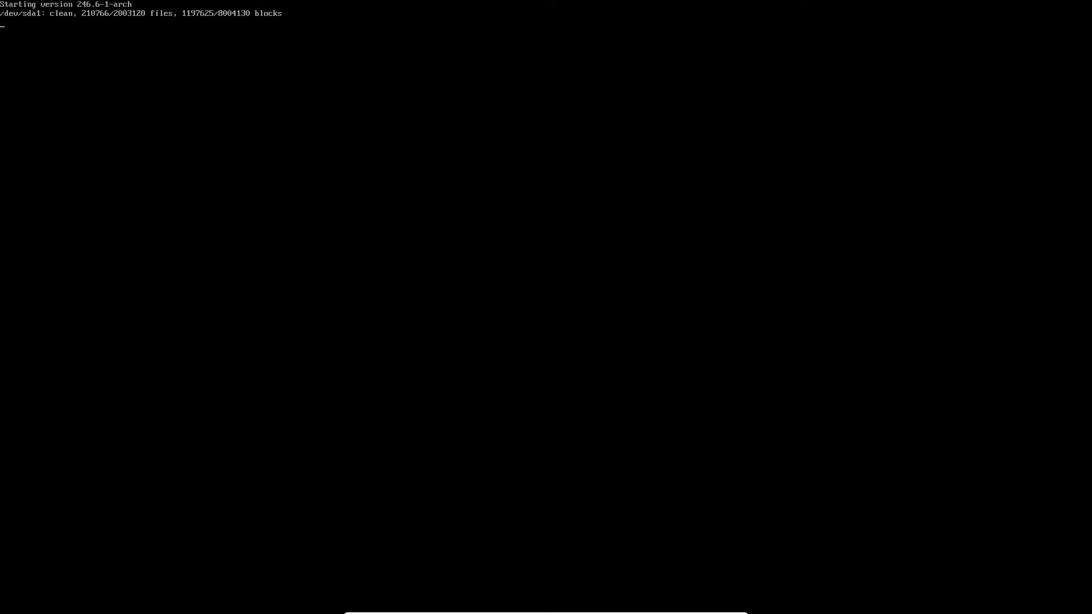
Skim the installation guide in Chromium, then drag its window off screen to reveal the tty login.
key(alt+Tab)
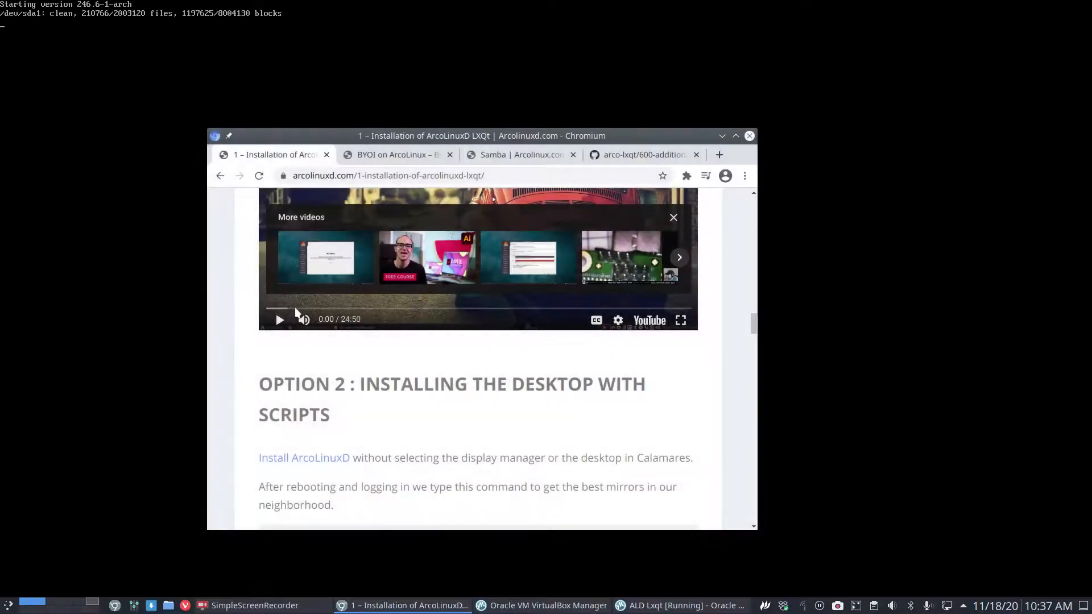
scroll(316, 337, up, 4)
scroll(315, 337, up, 10)
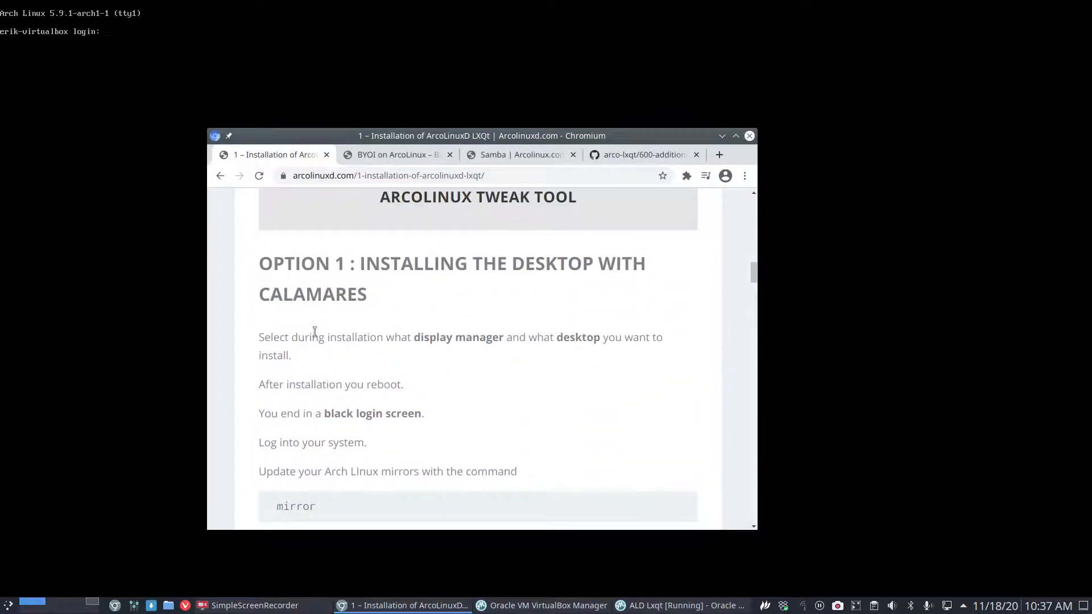
scroll(316, 349, down, 3)
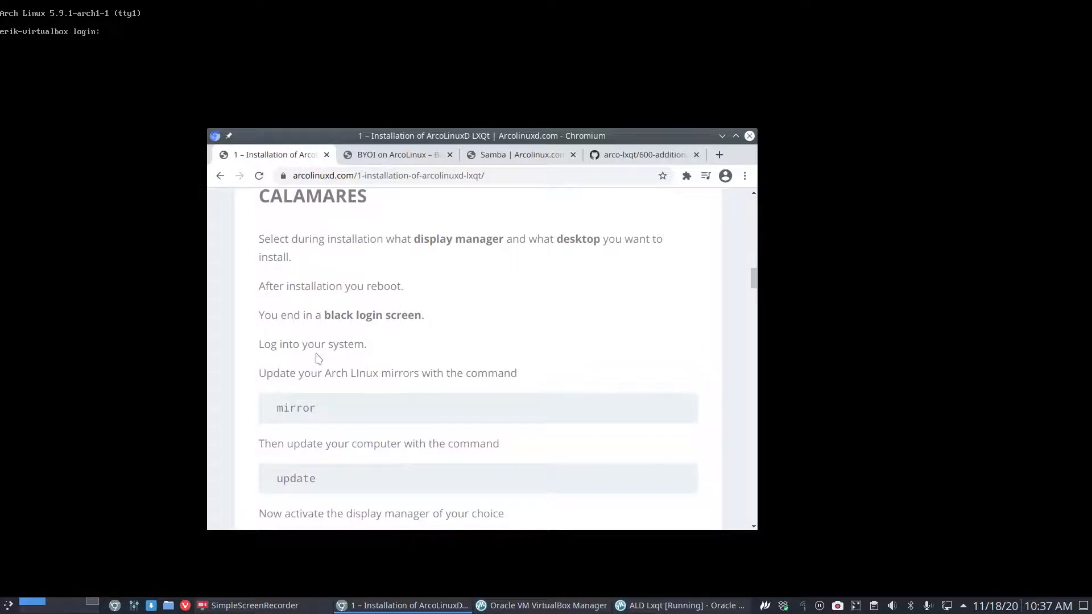
scroll(317, 356, down, 18)
scroll(316, 356, up, 9)
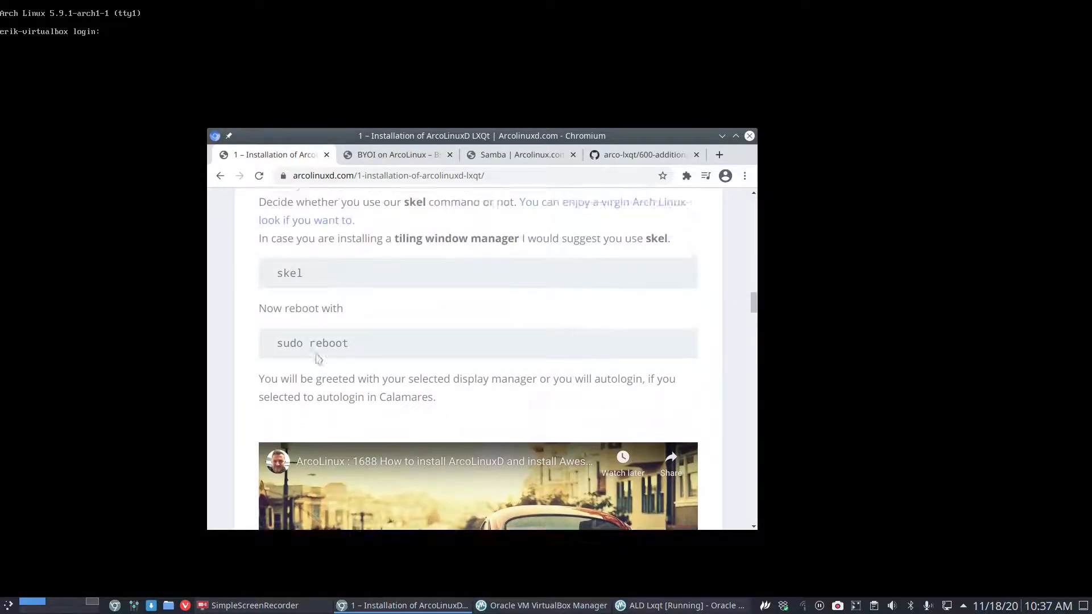
scroll(318, 356, up, 1)
scroll(316, 353, down, 10)
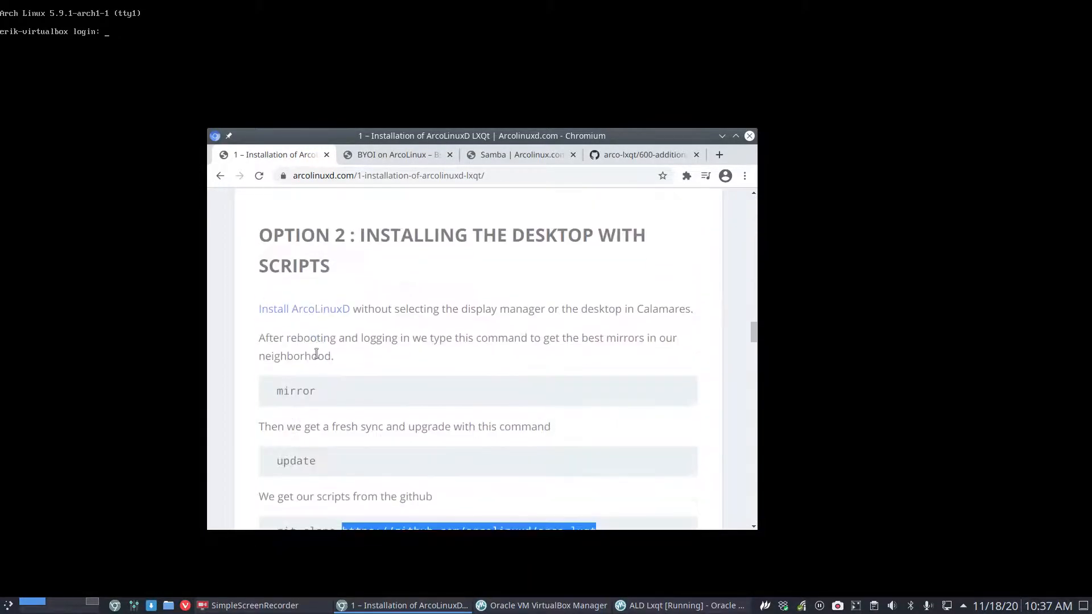
scroll(316, 354, down, 5)
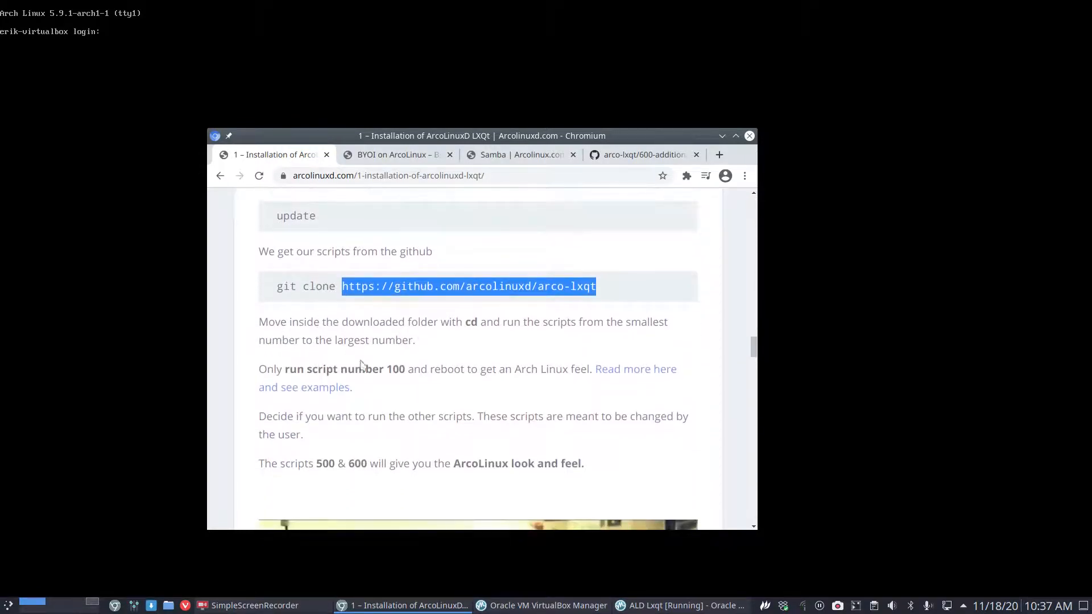
click(367, 371)
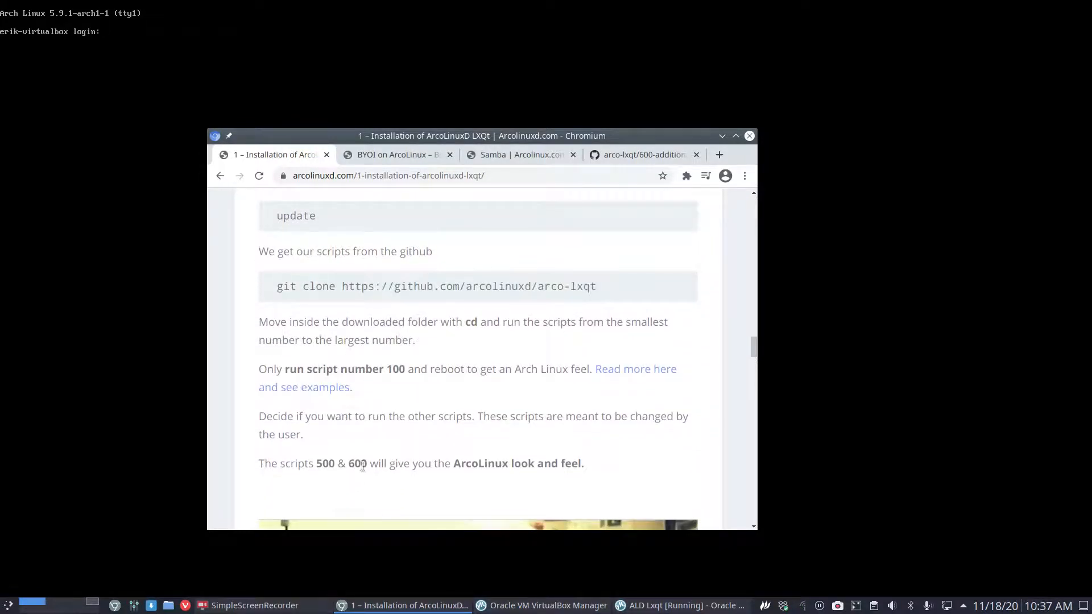
scroll(402, 346, up, 3)
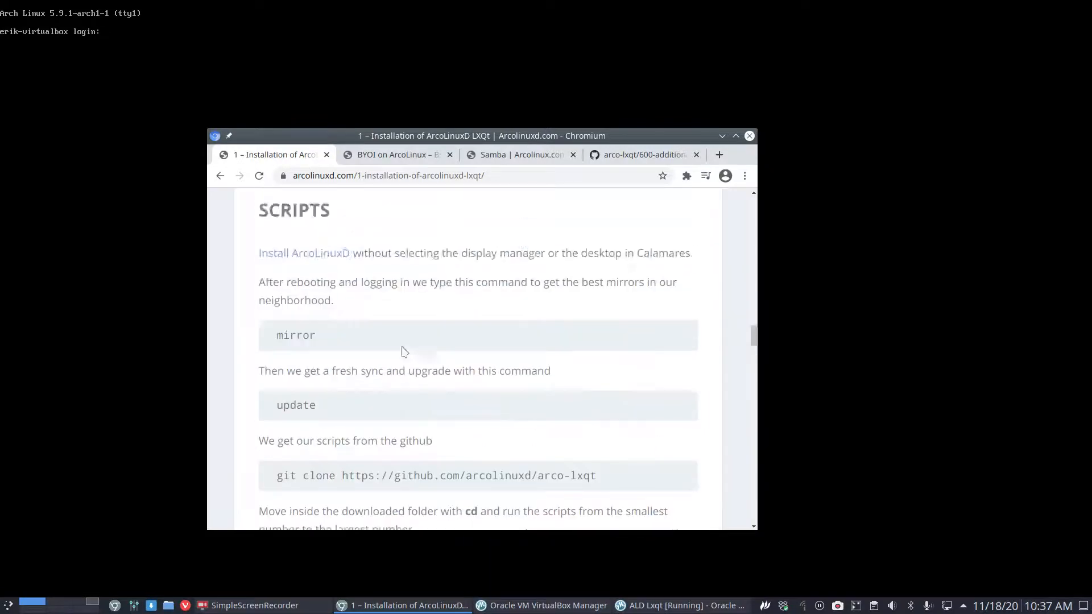
scroll(402, 346, down, 5)
scroll(402, 346, up, 5)
scroll(402, 346, up, 4)
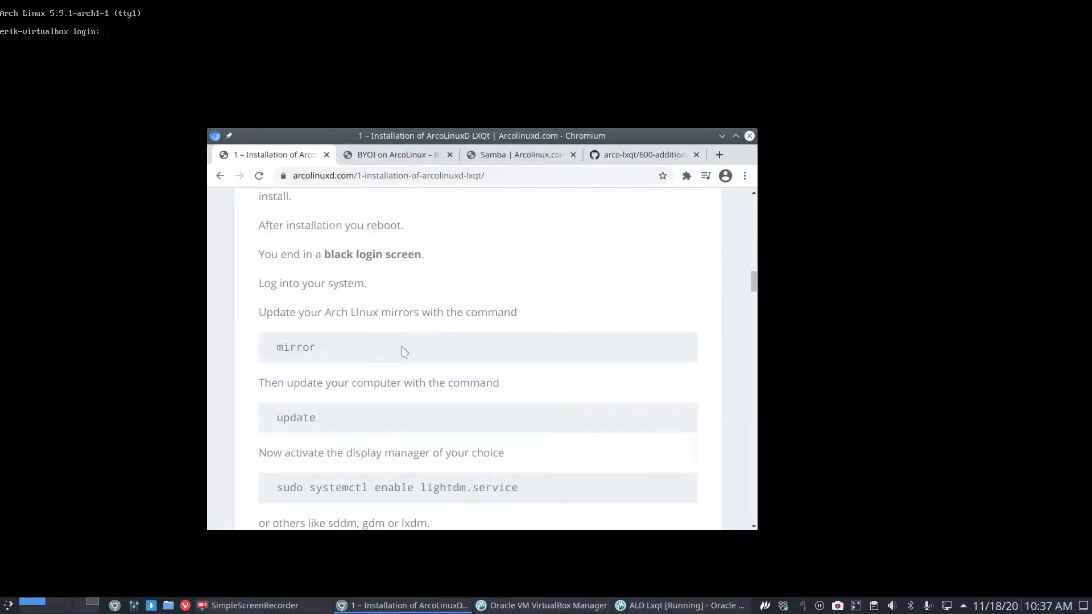
scroll(402, 346, down, 3)
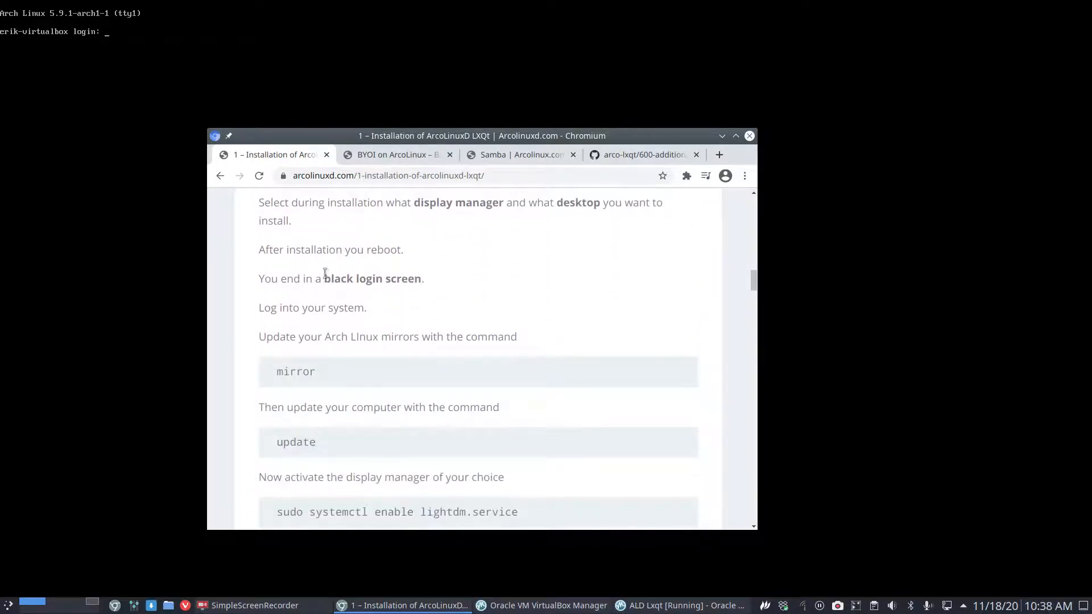
drag(595, 138, 1091, 163)
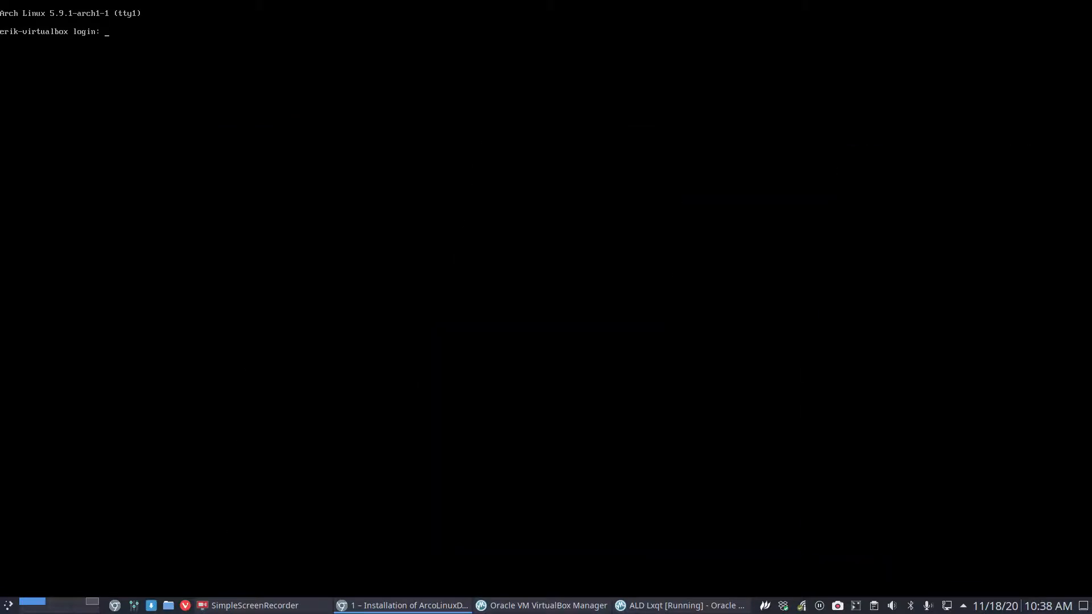
Log in, run nmirrorlist with the sudo password, and exit nano without changes.
click(546, 307)
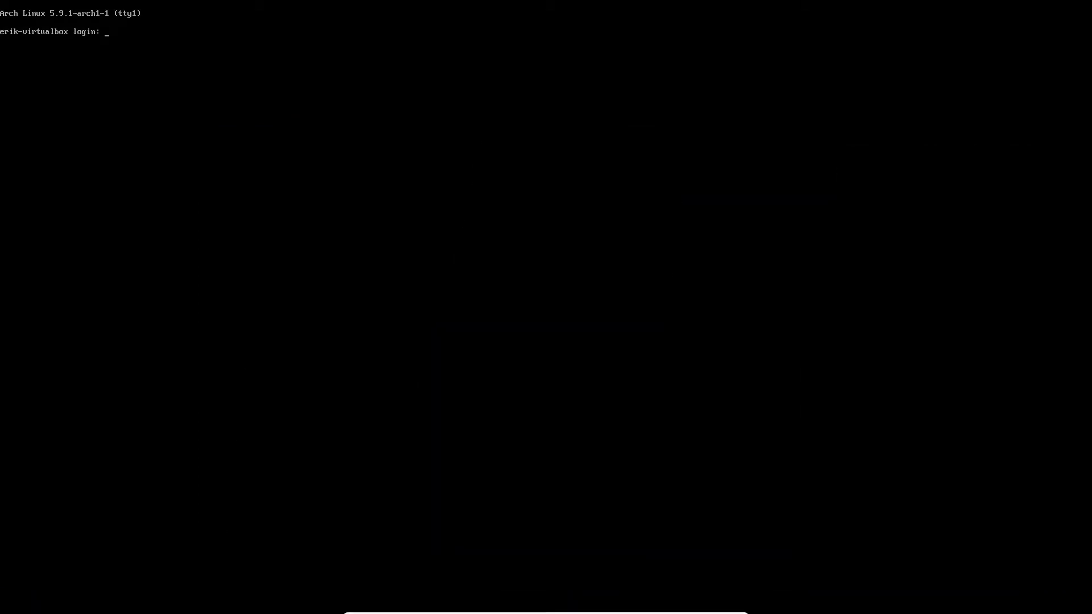
key(Return)
key(Return)
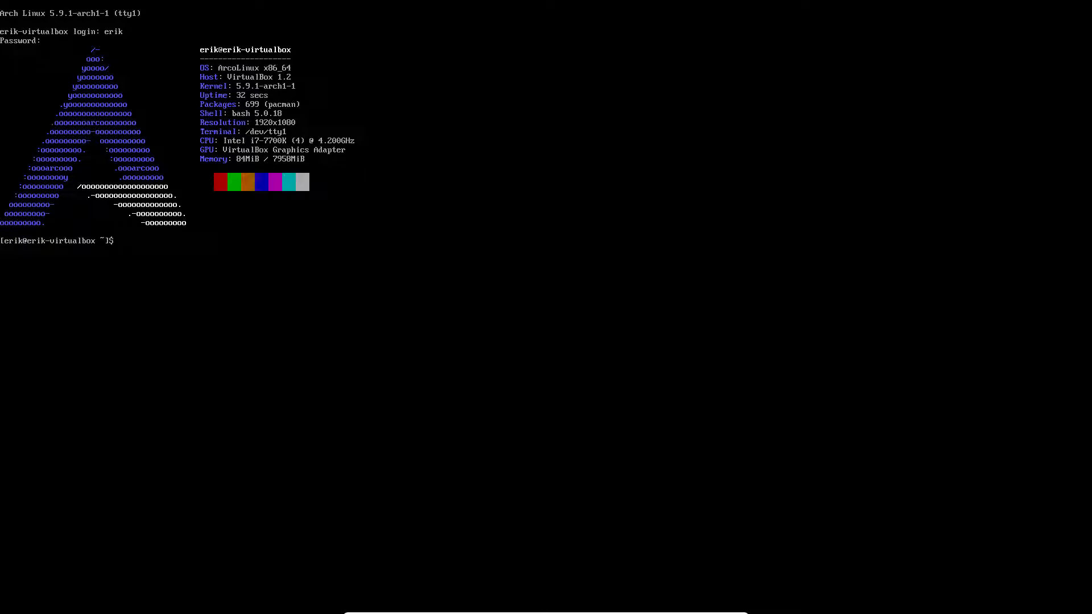
text(nmir)
key(Tab)
key(Return)
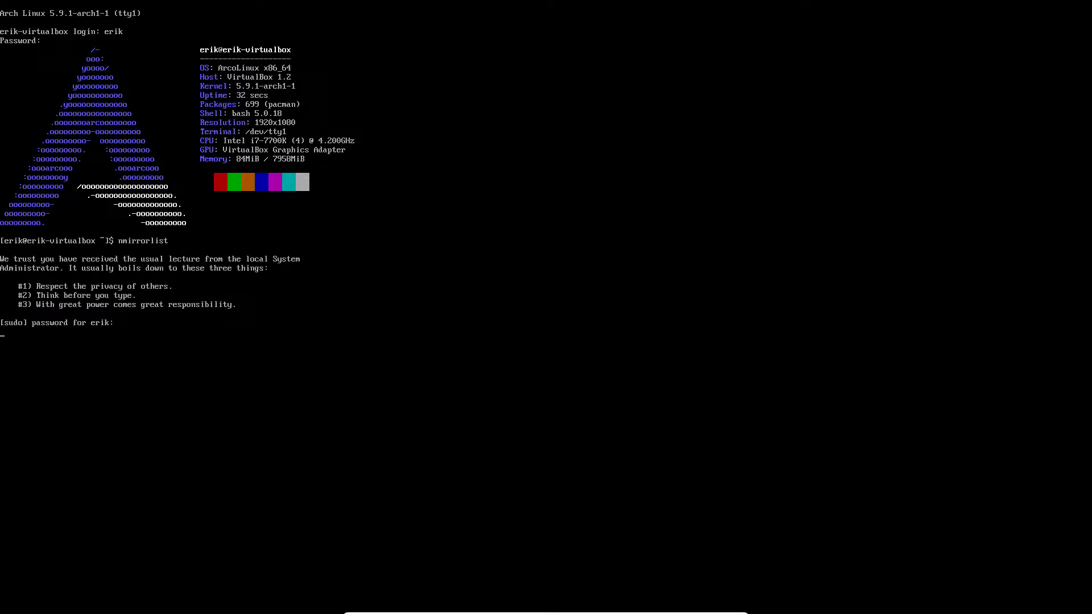
key(Return)
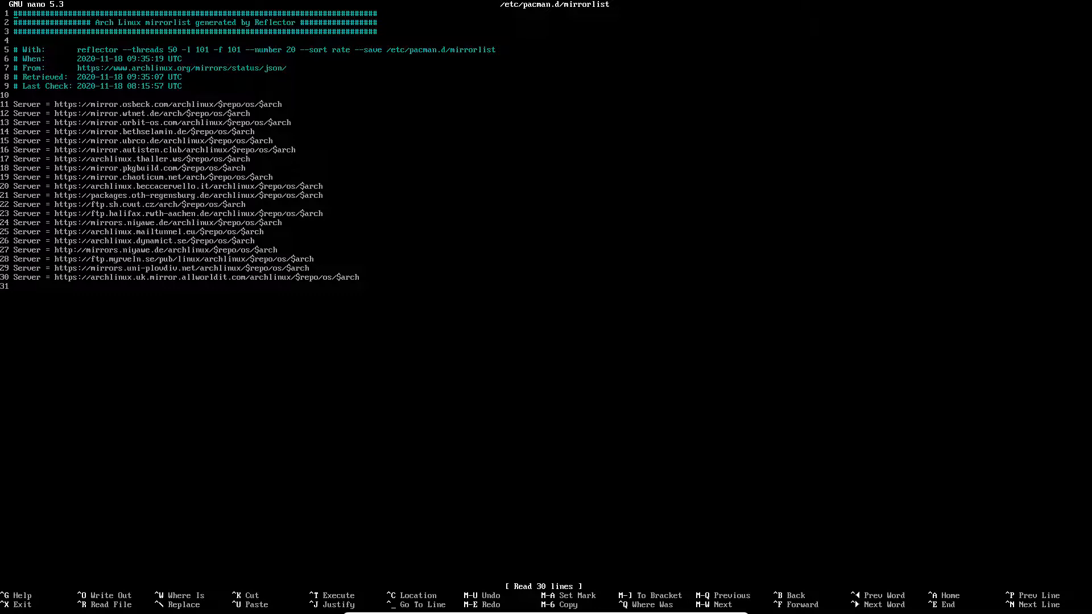
key(ctrl+x)
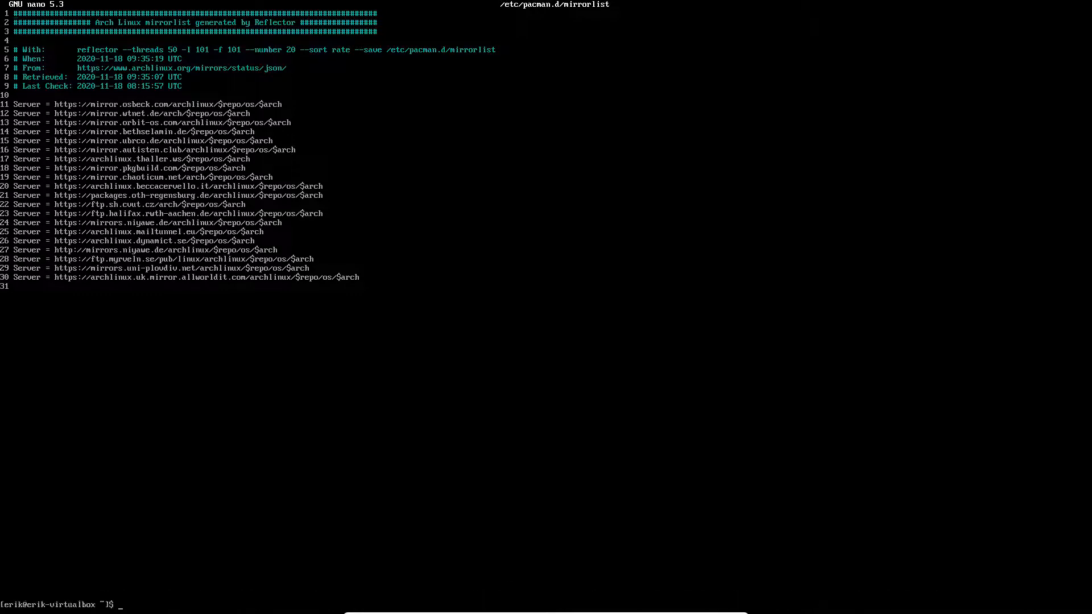
Run update and confirm the full system upgrade so packages start downloading.
text(update)
key(Return)
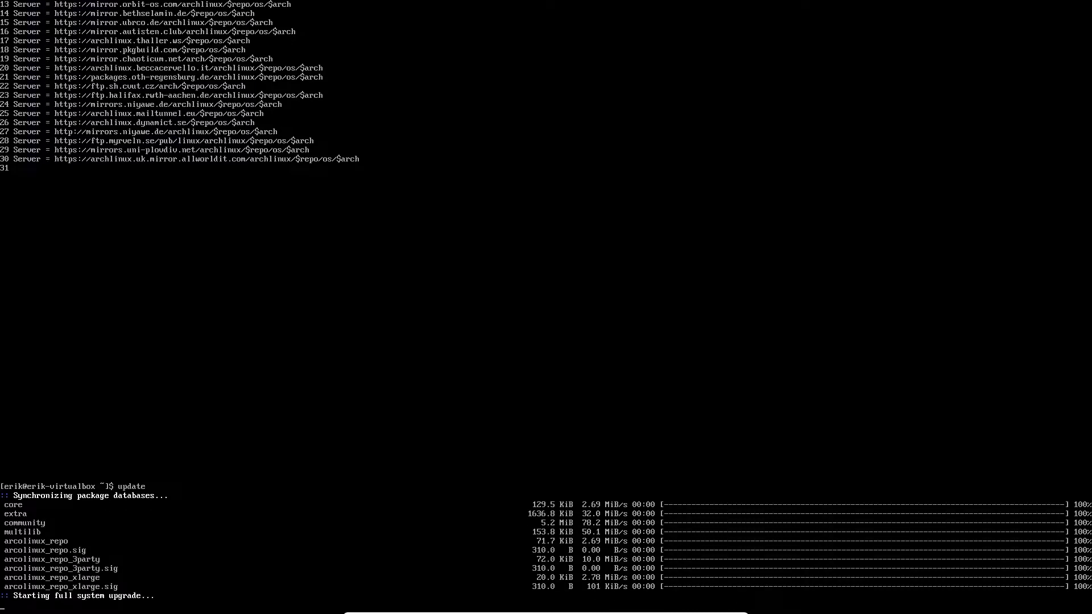
key(Return)
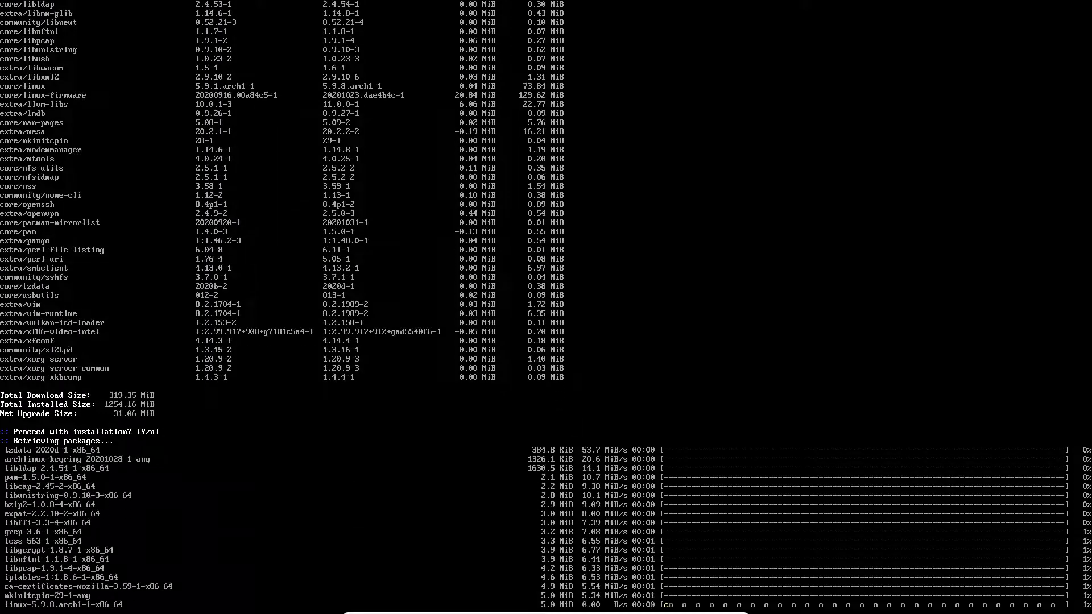
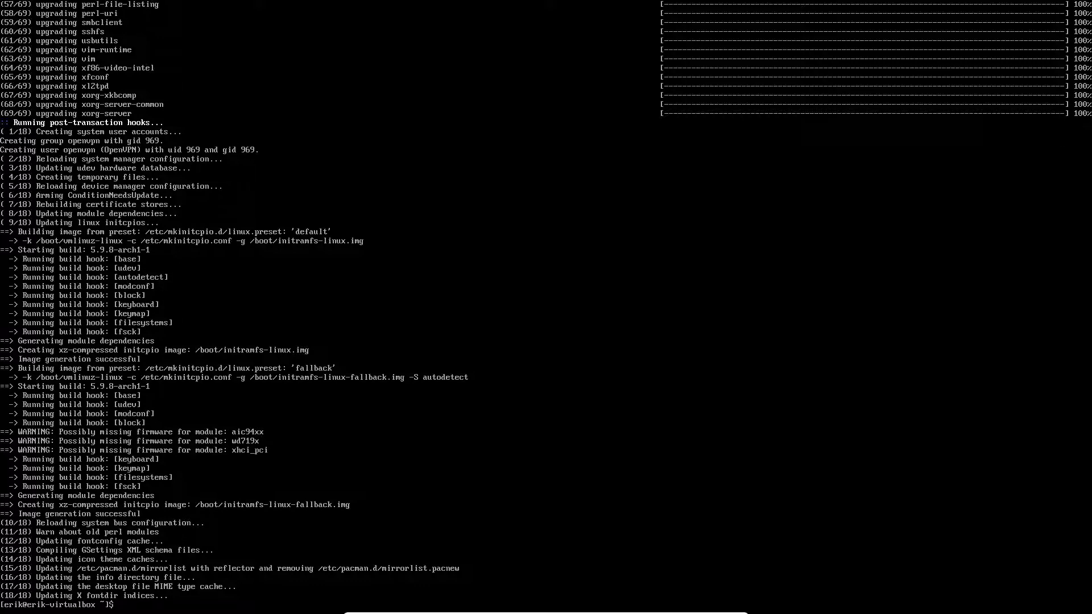
Reboot with sr and choose Boot existing OS to start the installed Arch Linux.
text(sr)
key(Return)
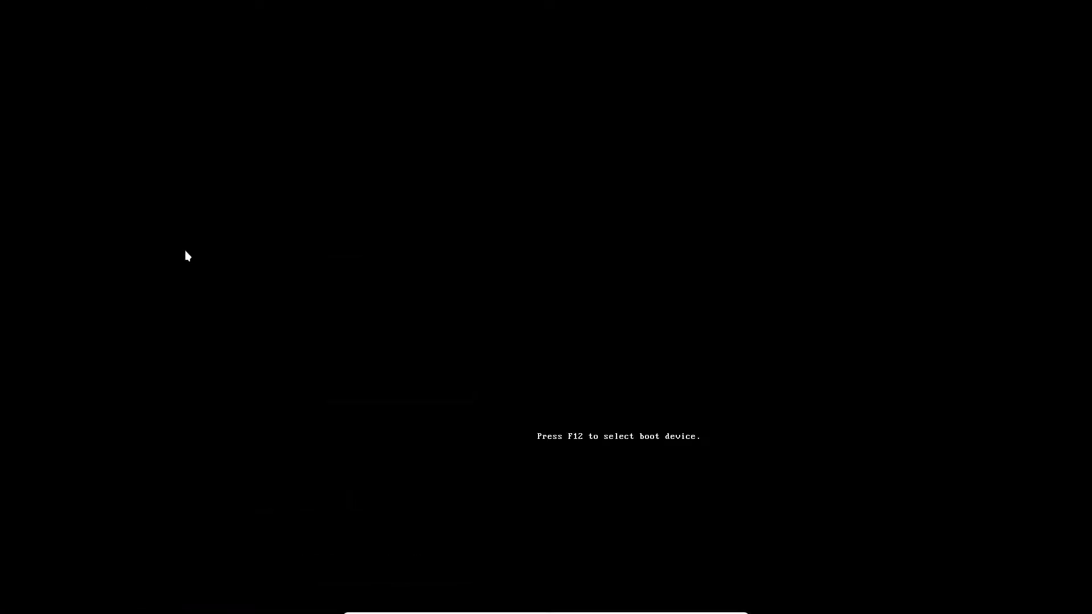
key(Down)
key(Down)
key(Return)
key(Return)
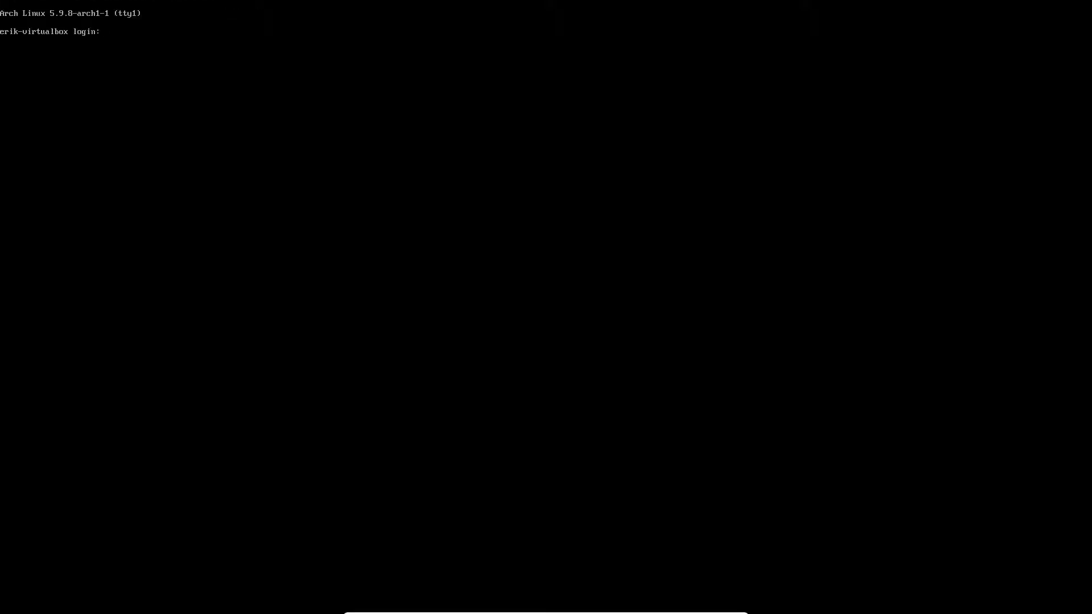
Log in at tty1 and run sudo systemctl enable lightdm.service.
text(erik)
key(Return)
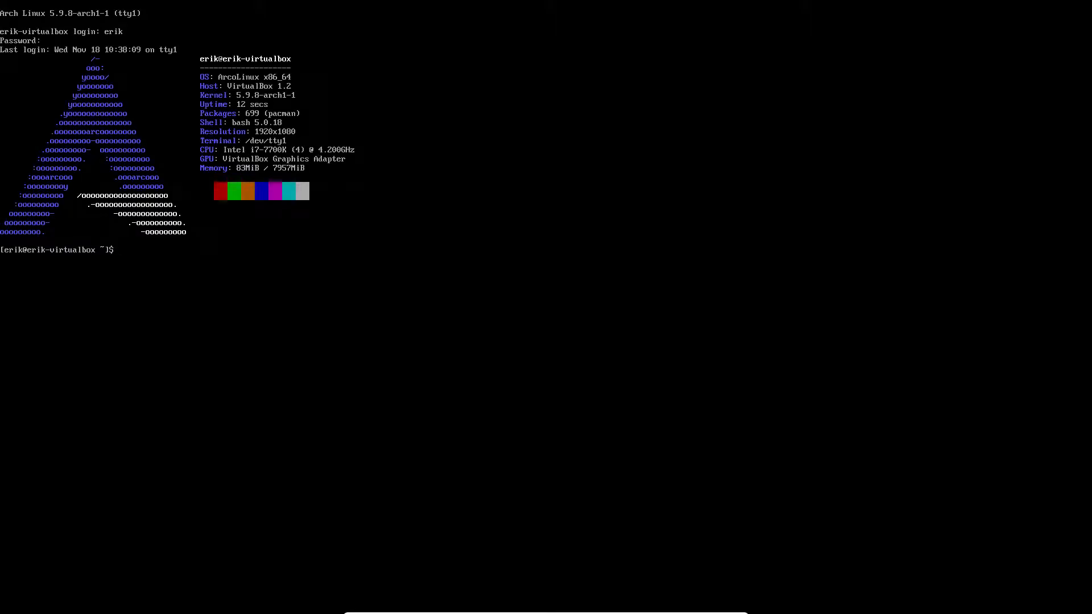
text(sudo systemctl enable lig)
key(Tab)
key(Return)
key(Return)
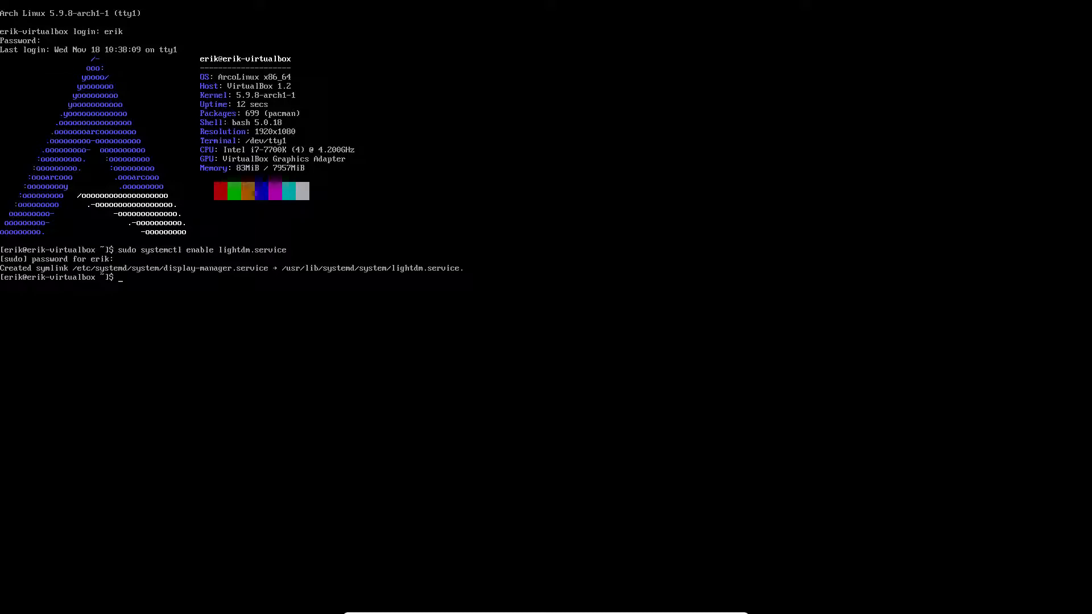
Rerun the lightdm.service enable with -f, then enter sr to reboot.
key(Up)
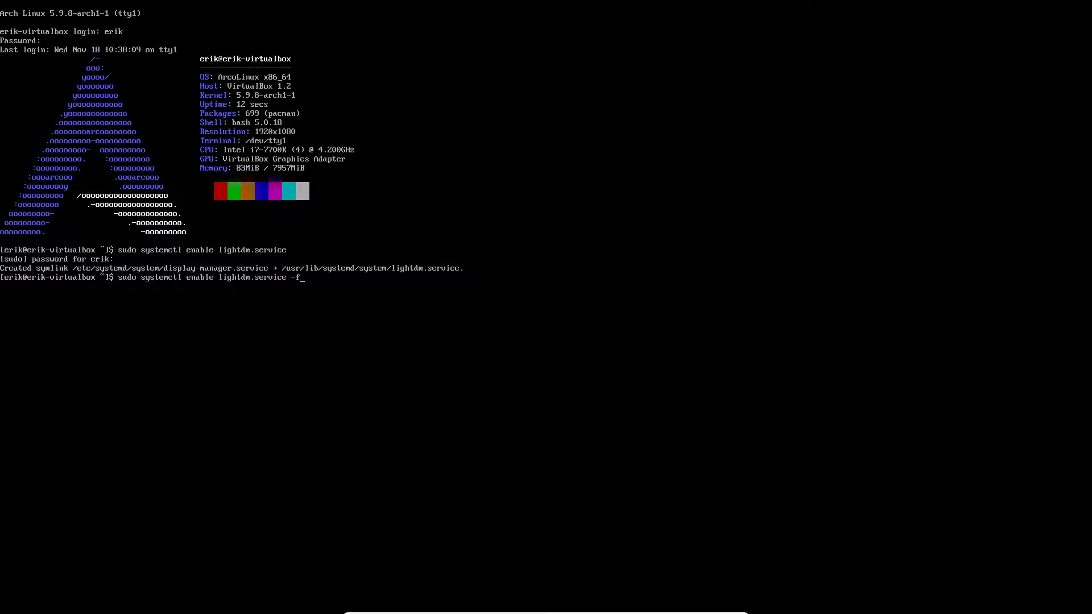
key(Return)
text(sr)
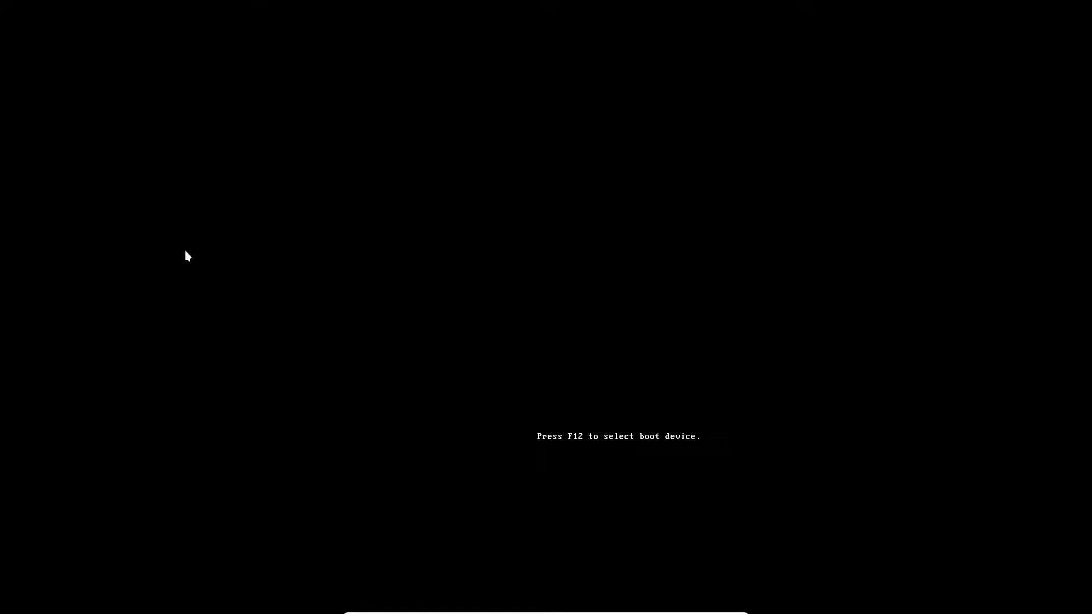
key(alt+Tab)
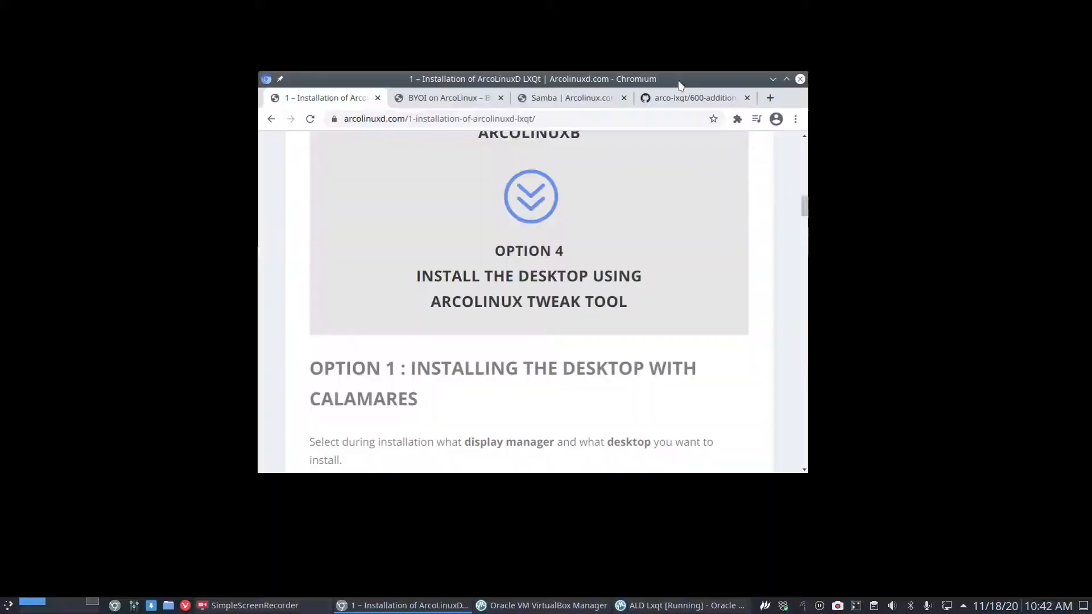
Maximize Chromium and open the 'virgin Arch Linux look' article in a new tab.
double_click(653, 81)
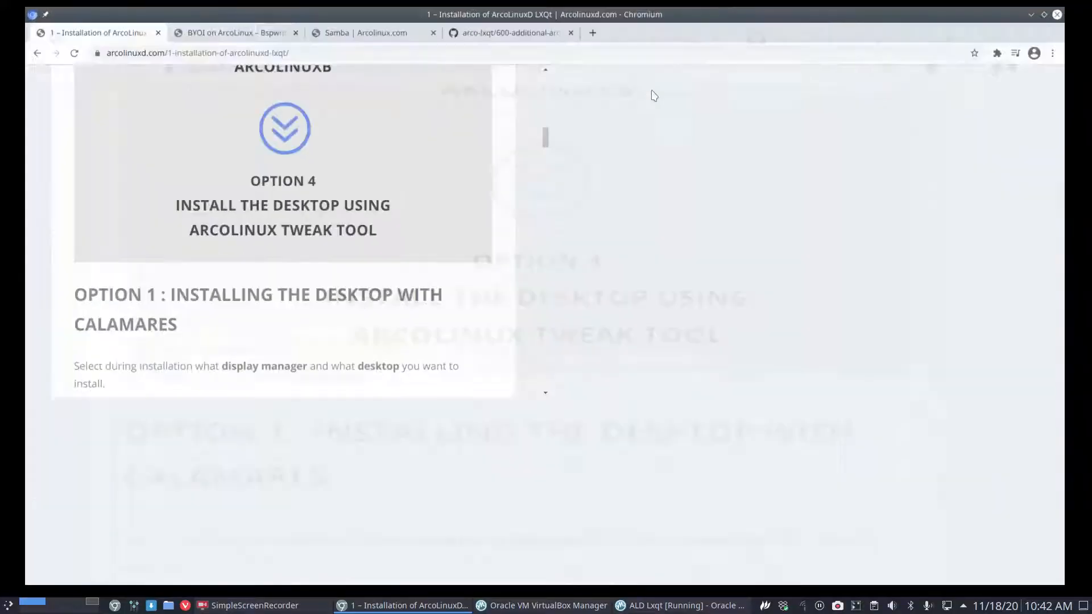
scroll(475, 427, down, 10)
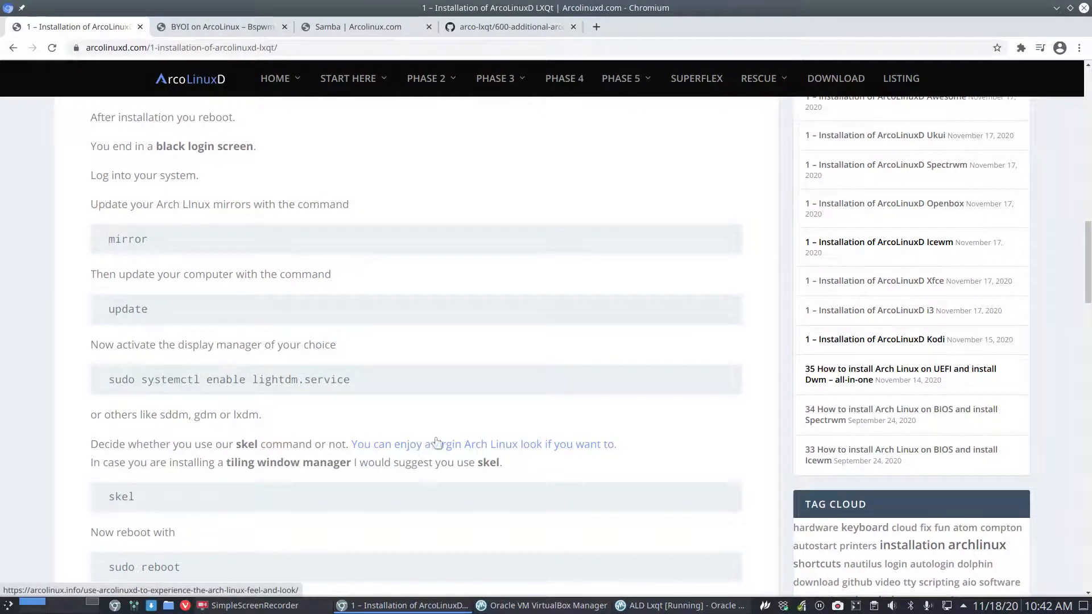
click(535, 449)
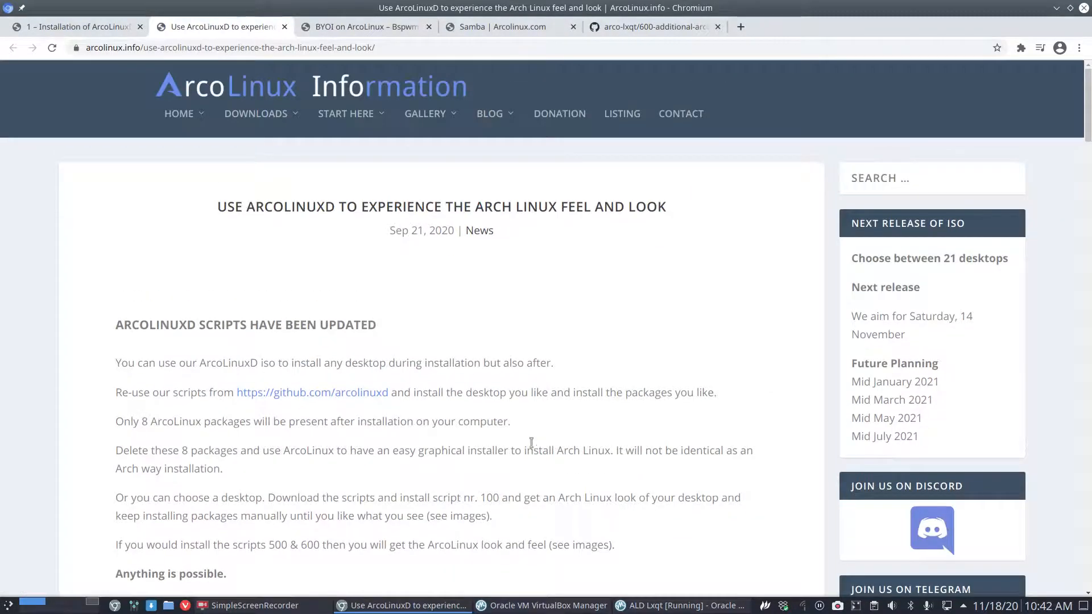
scroll(357, 412, down, 12)
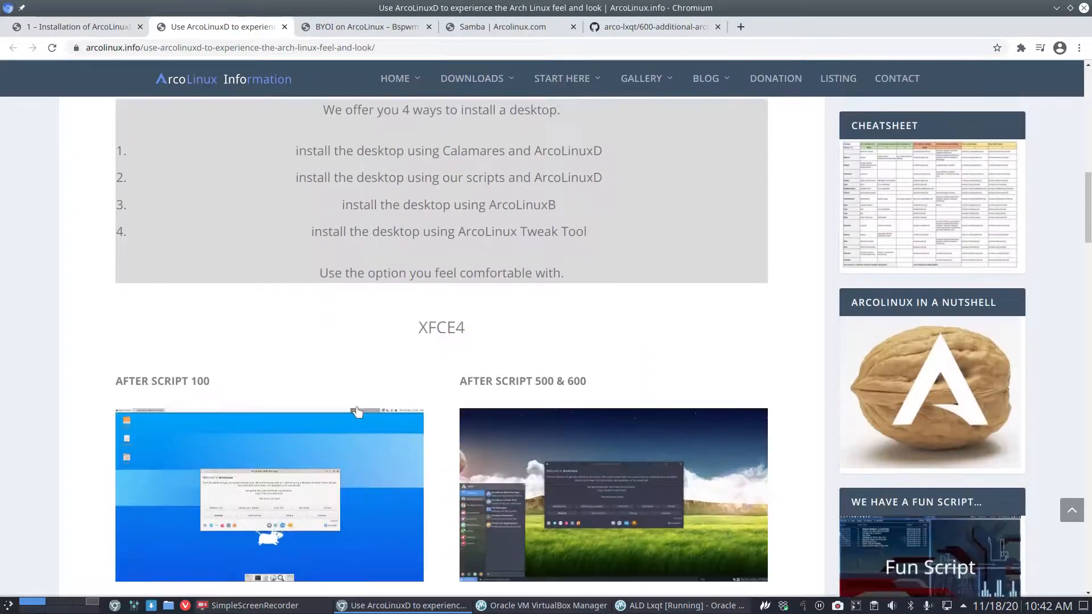
scroll(357, 405, down, 8)
scroll(357, 407, up, 4)
View the XFCE4 and MATE after-script 100 and 500 & 600 screenshots, then return to the VM.
click(274, 318)
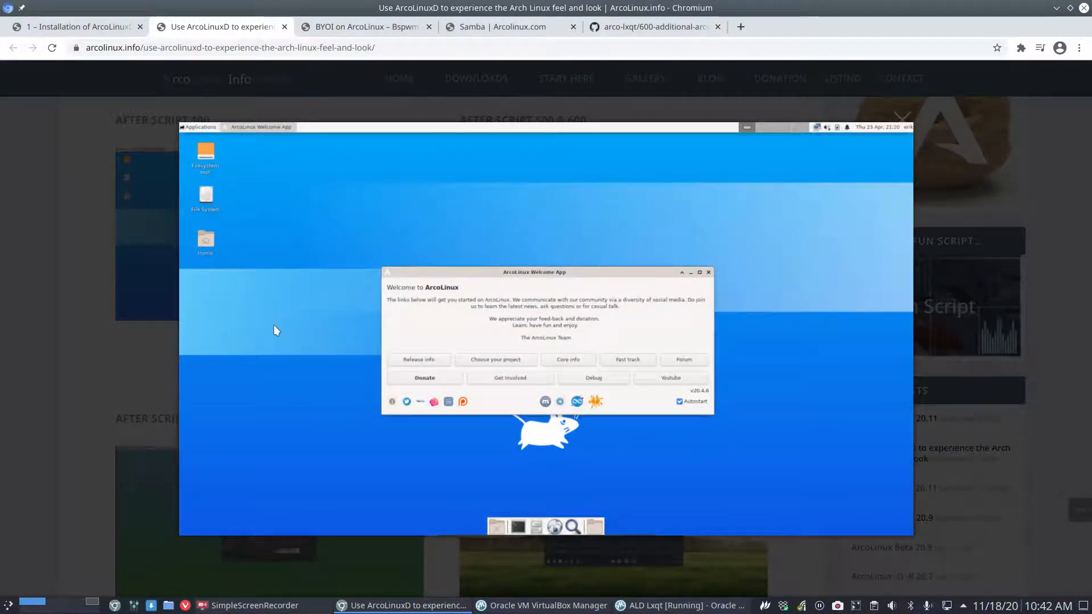
click(1080, 312)
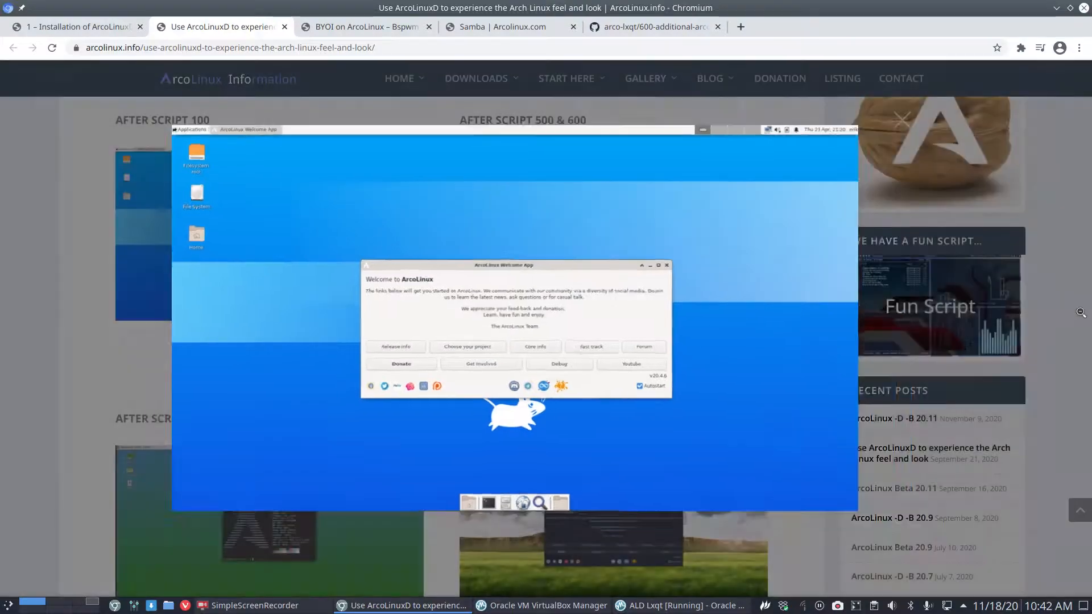
click(641, 275)
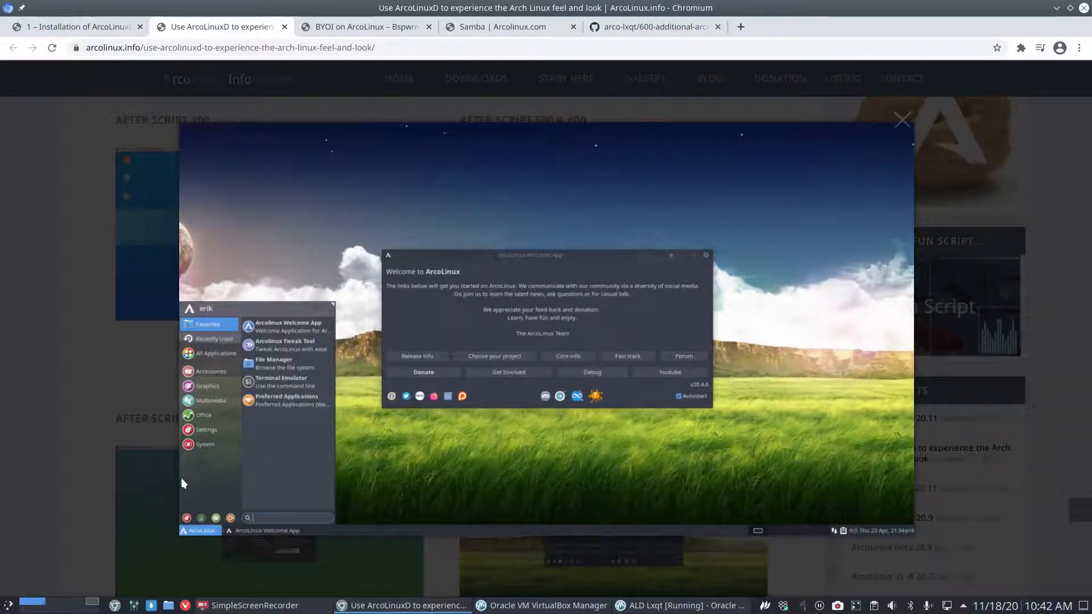
click(87, 494)
scroll(87, 499, down, 3)
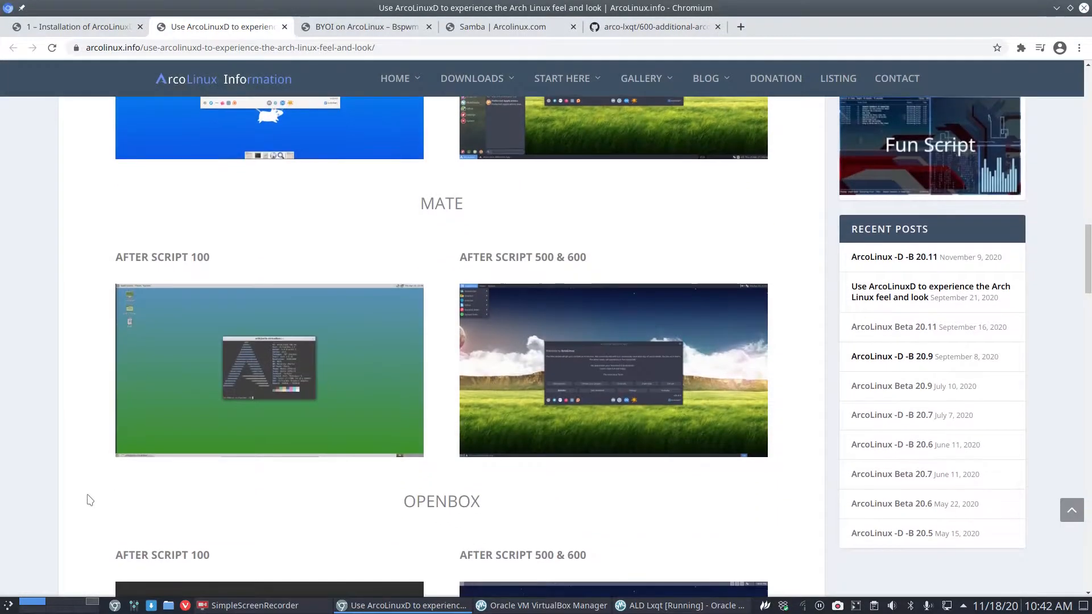
click(251, 369)
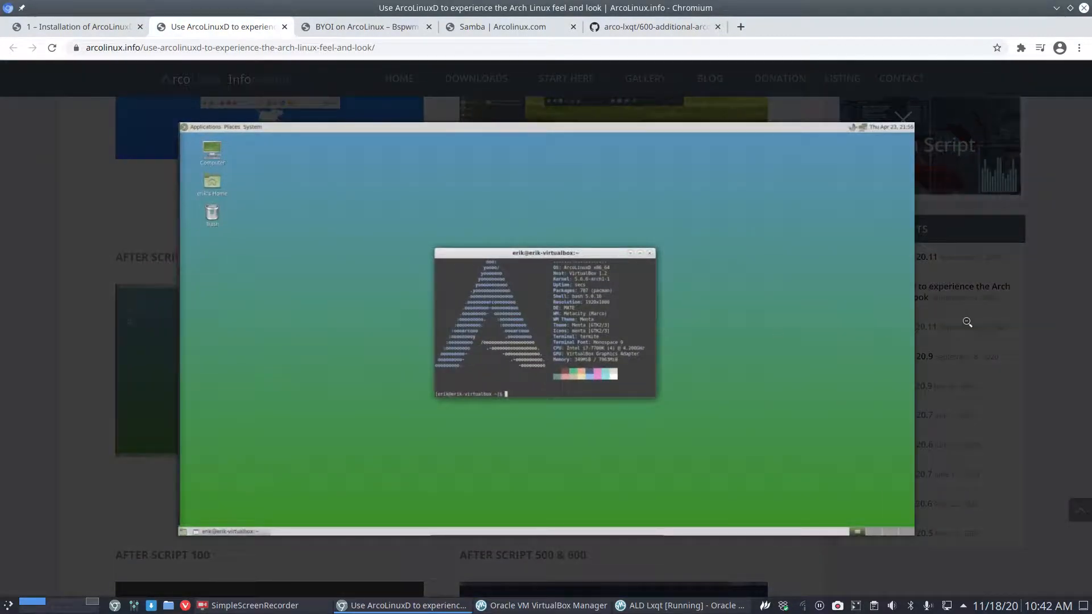
click(967, 322)
click(694, 333)
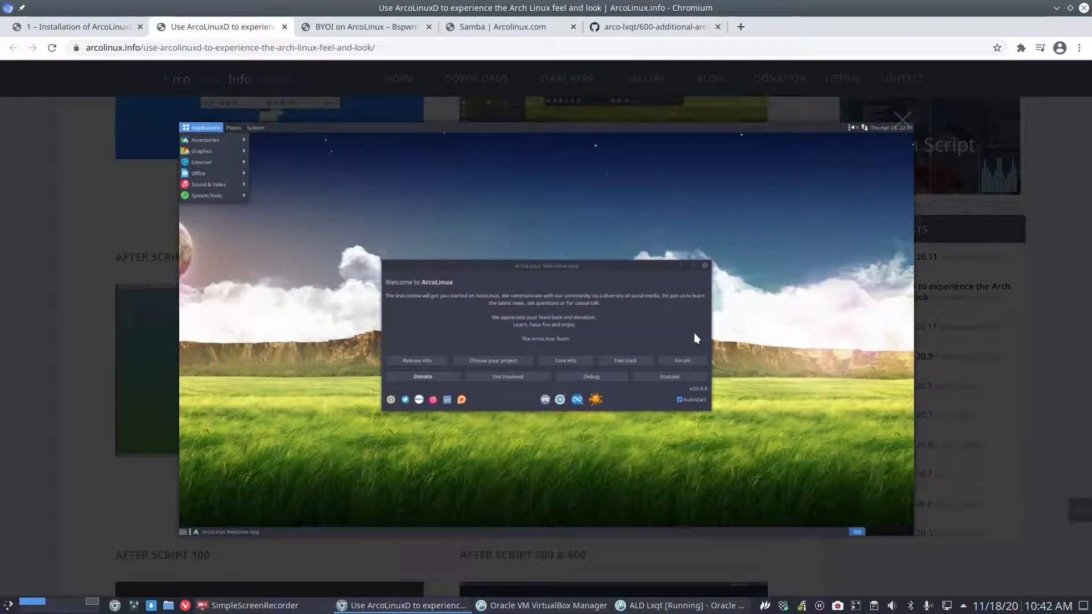
click(78, 374)
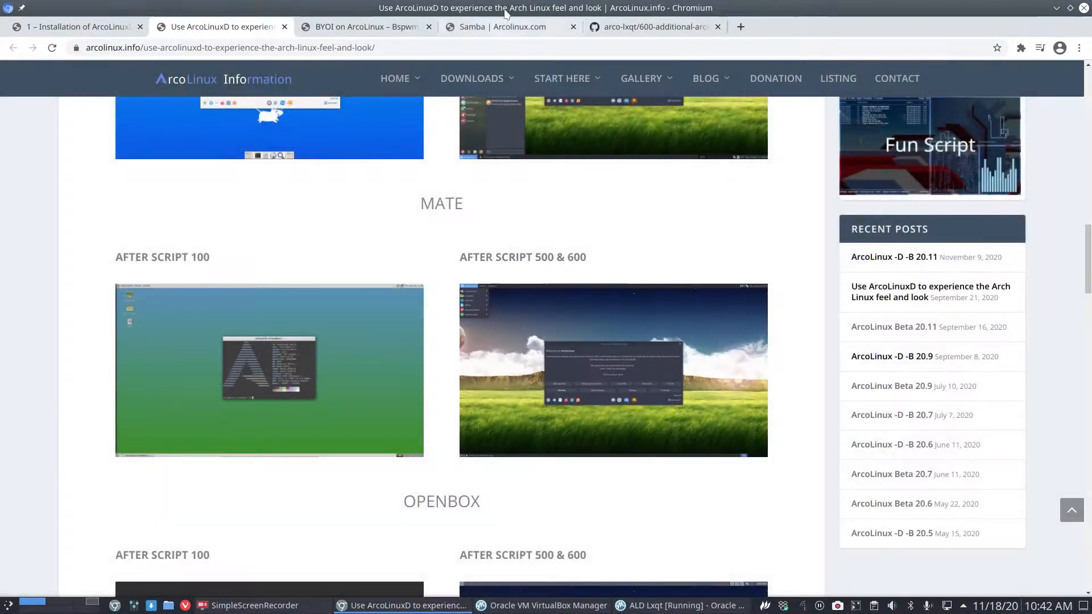
key(alt+Tab)
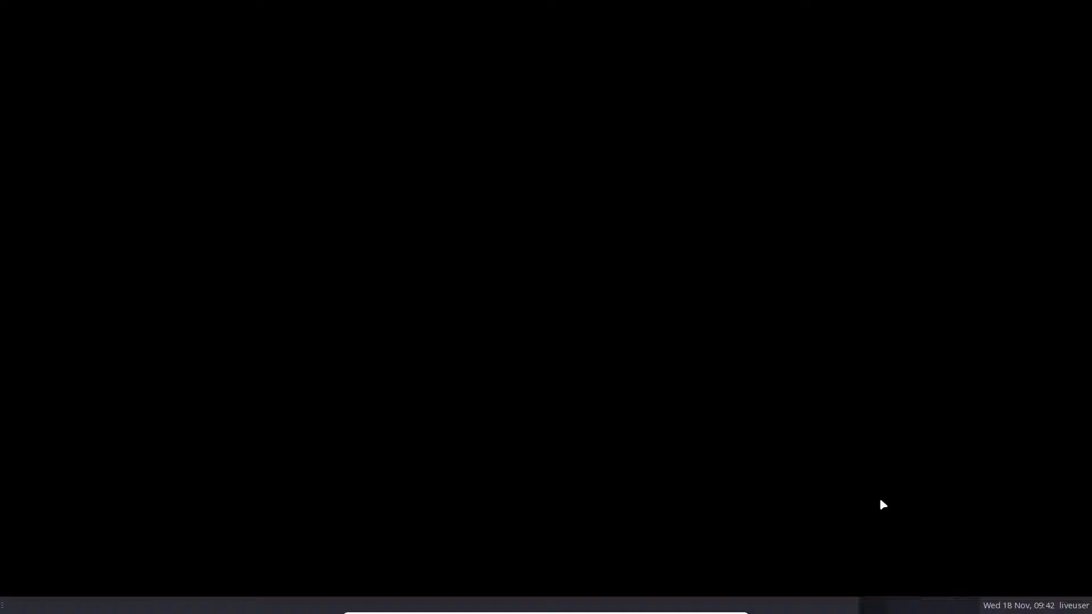
Try Shut Down from the liveuser menu, dismiss the error, then Restart the VM.
click(1073, 606)
click(1049, 588)
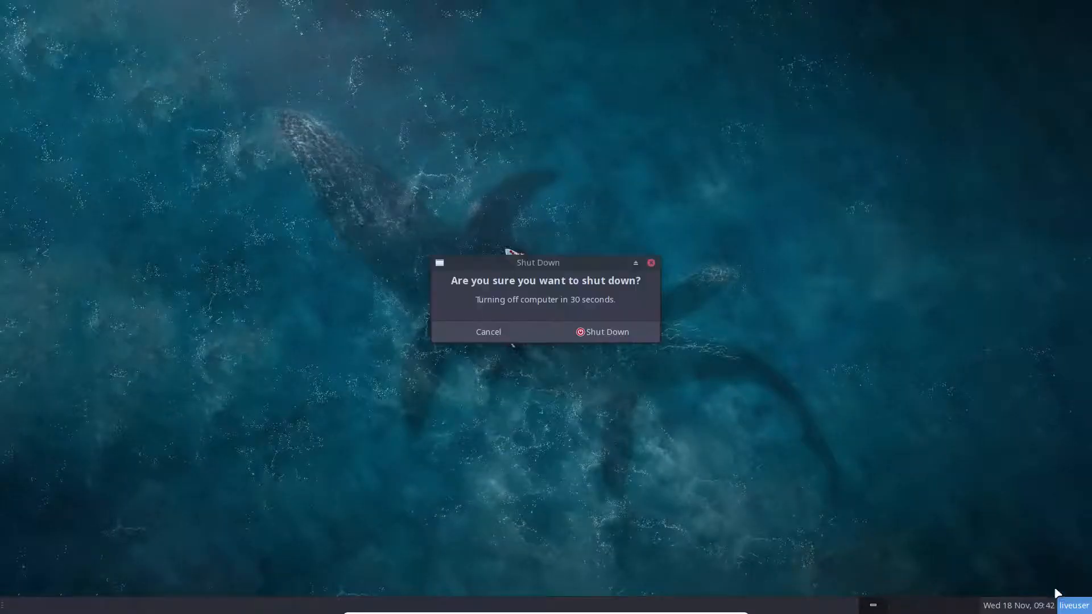
click(630, 337)
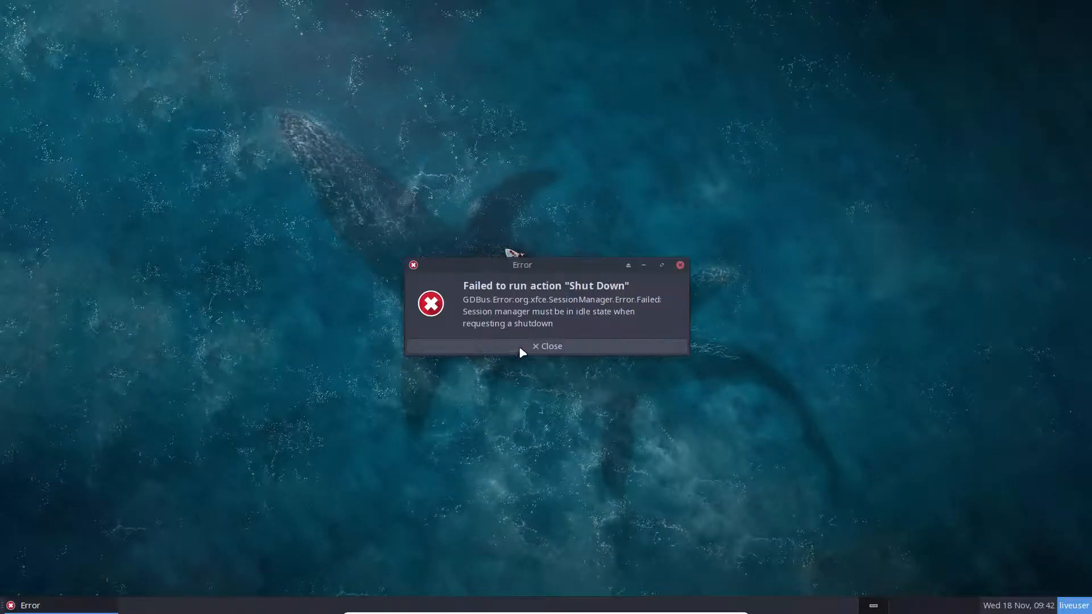
click(547, 352)
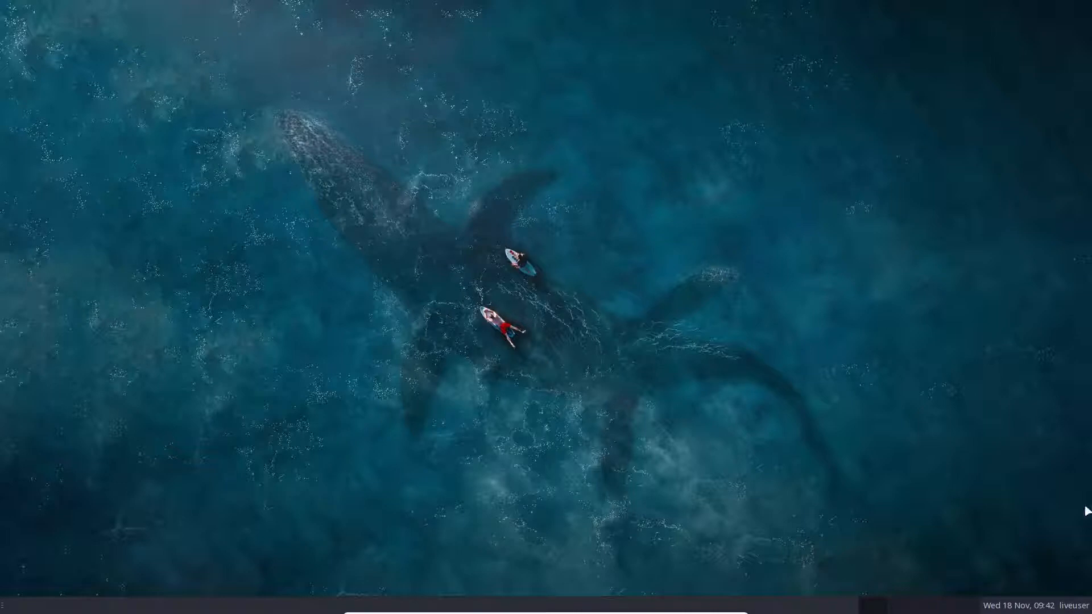
click(1069, 605)
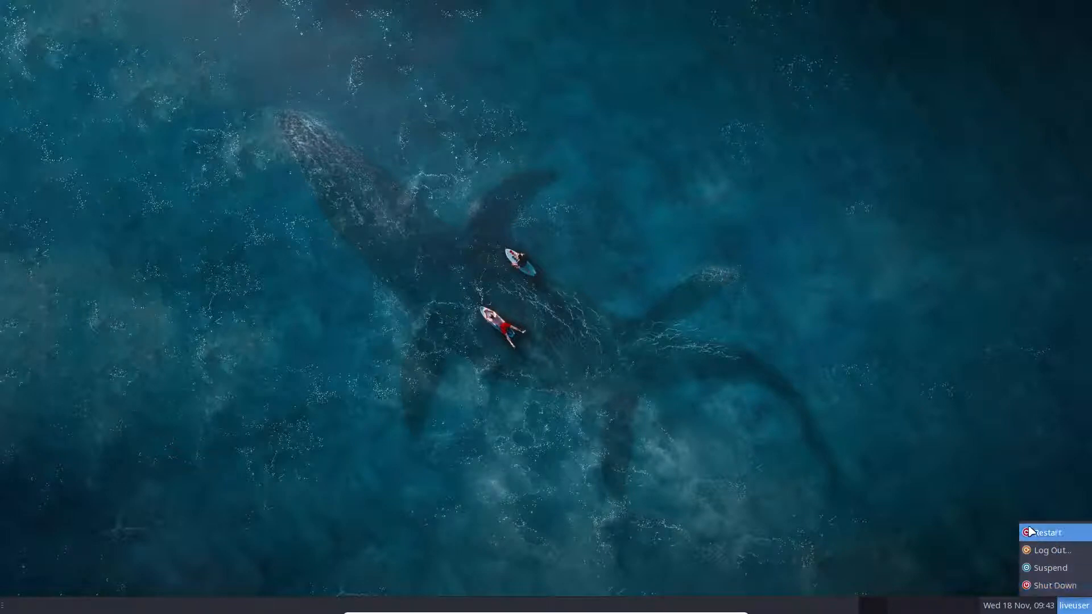
click(822, 453)
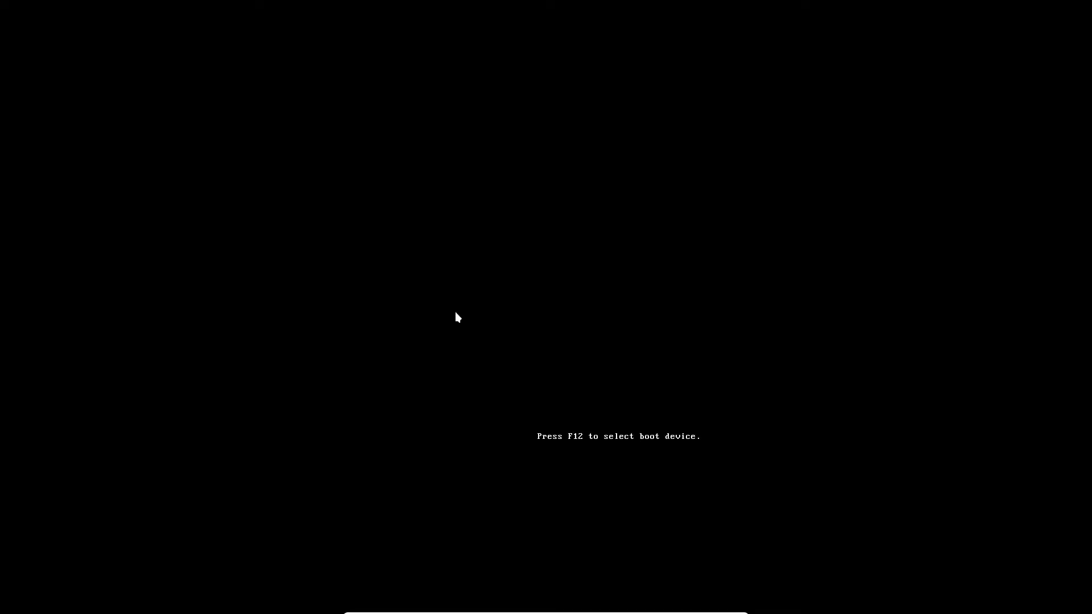
key(Down)
key(Down)
Boot the installed system, dismiss 'No battery!', and close Power Management Settings.
key(Return)
key(Return)
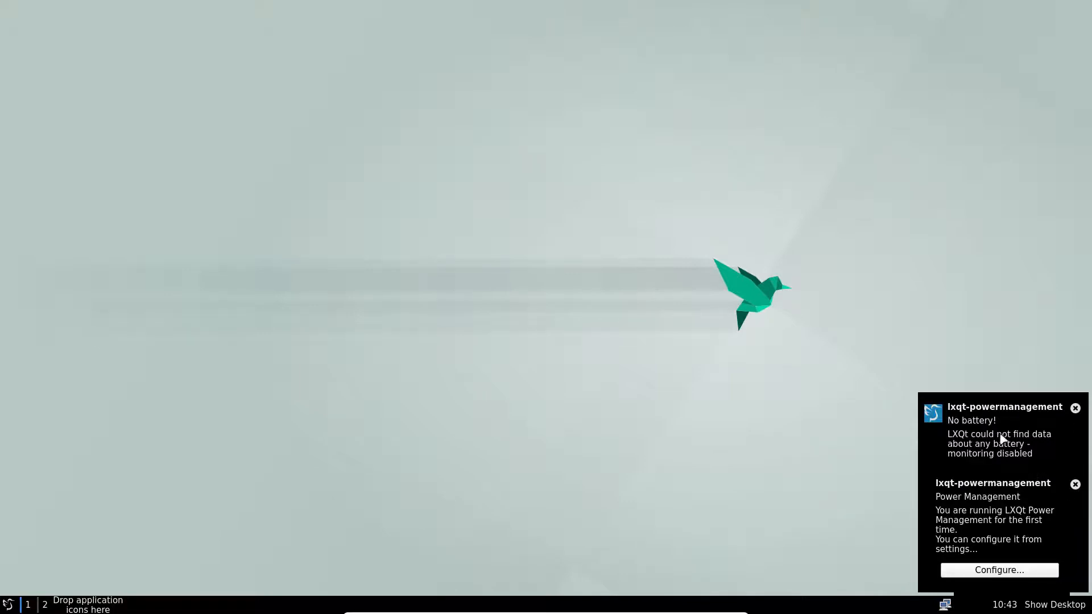
click(957, 398)
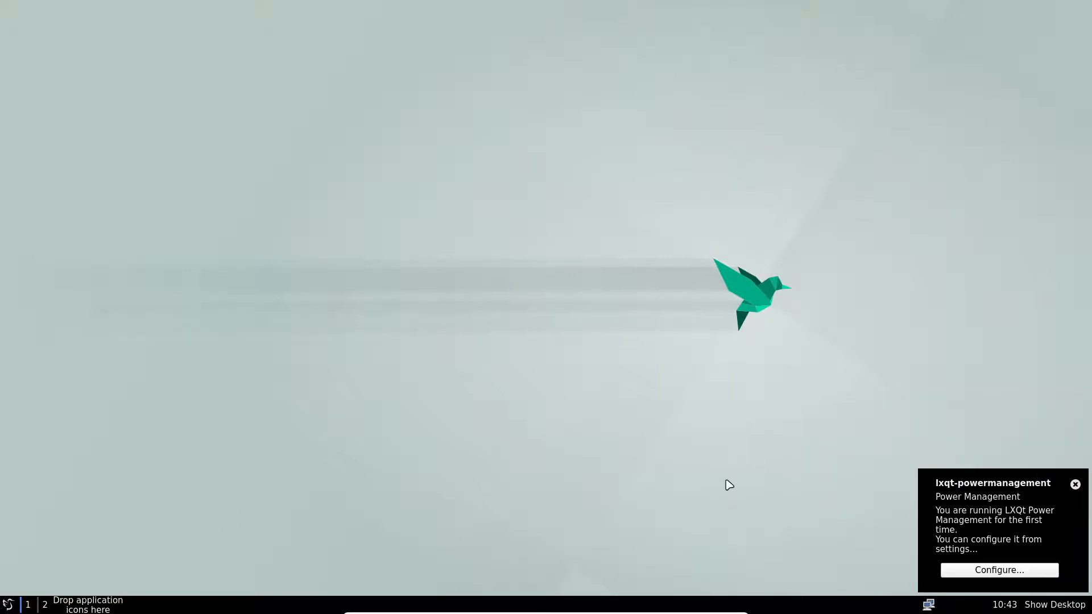
click(1042, 506)
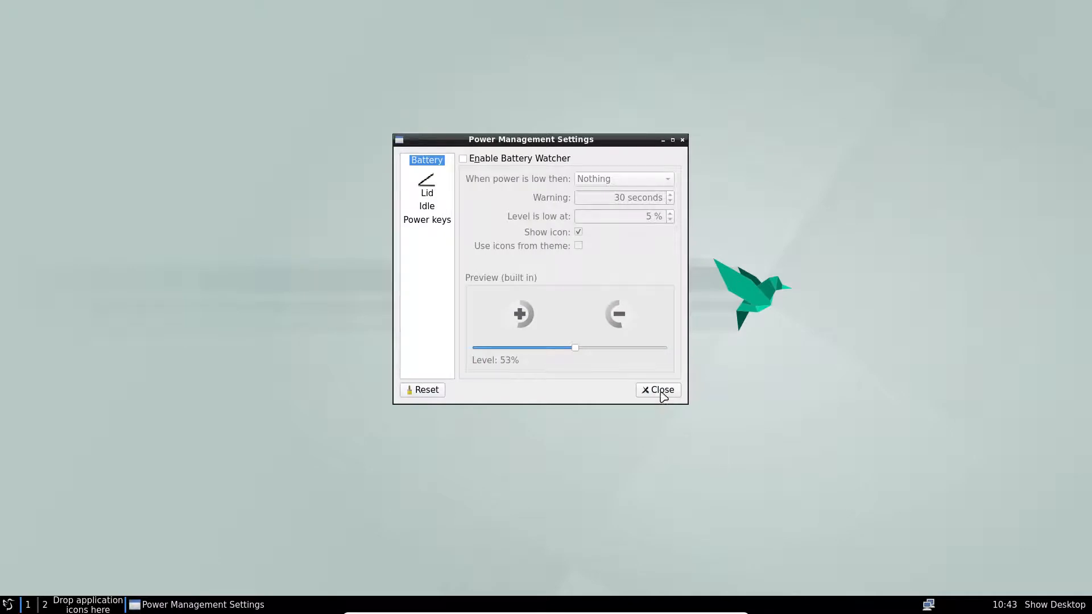
click(660, 391)
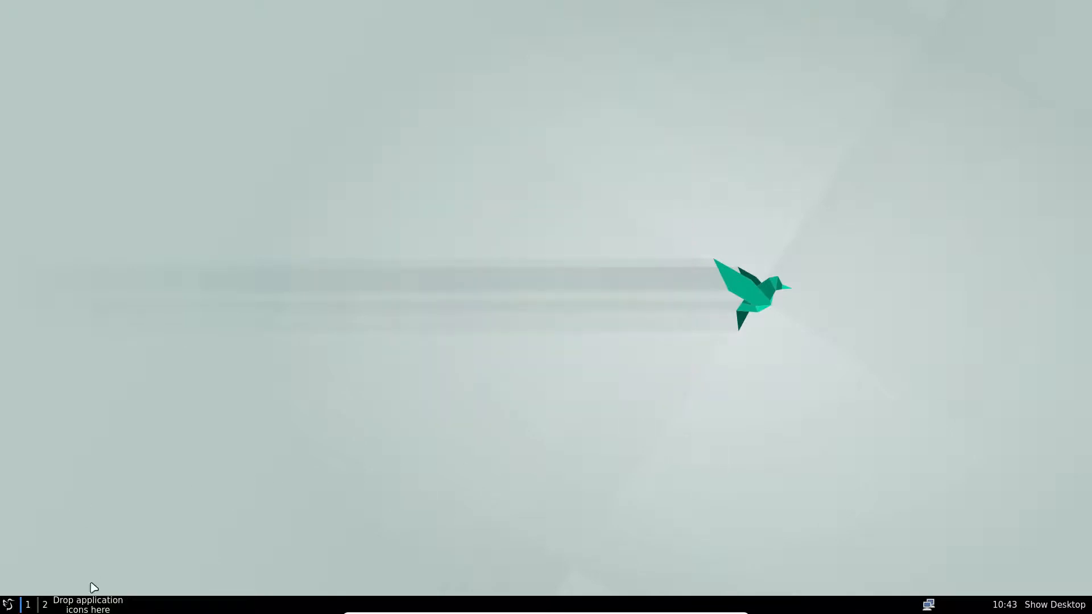
Launch the compton and picom compositors from the application menu.
click(9, 605)
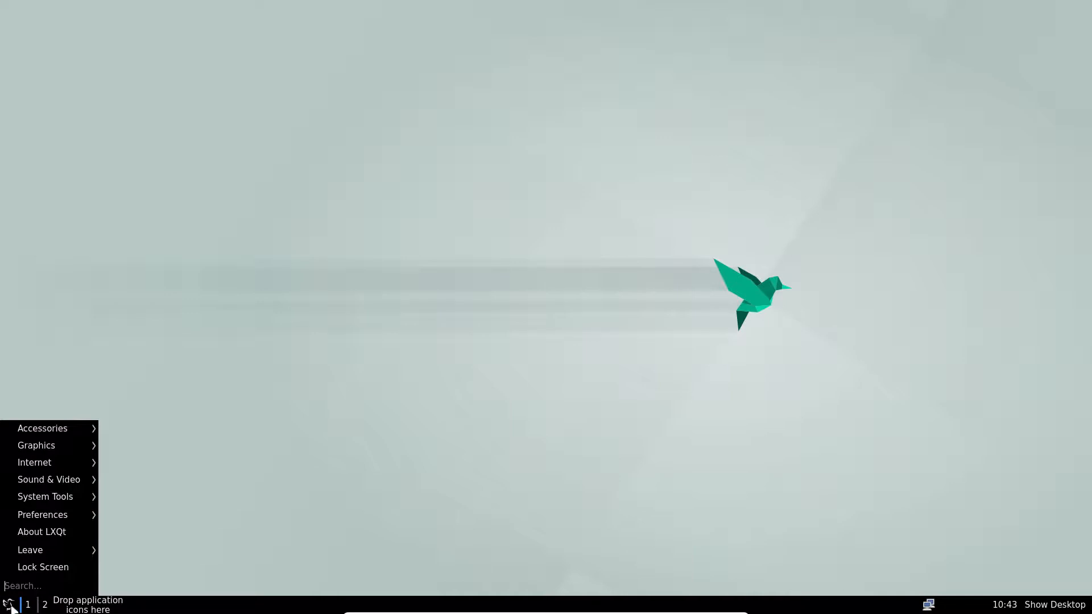
mouse_move(62, 436)
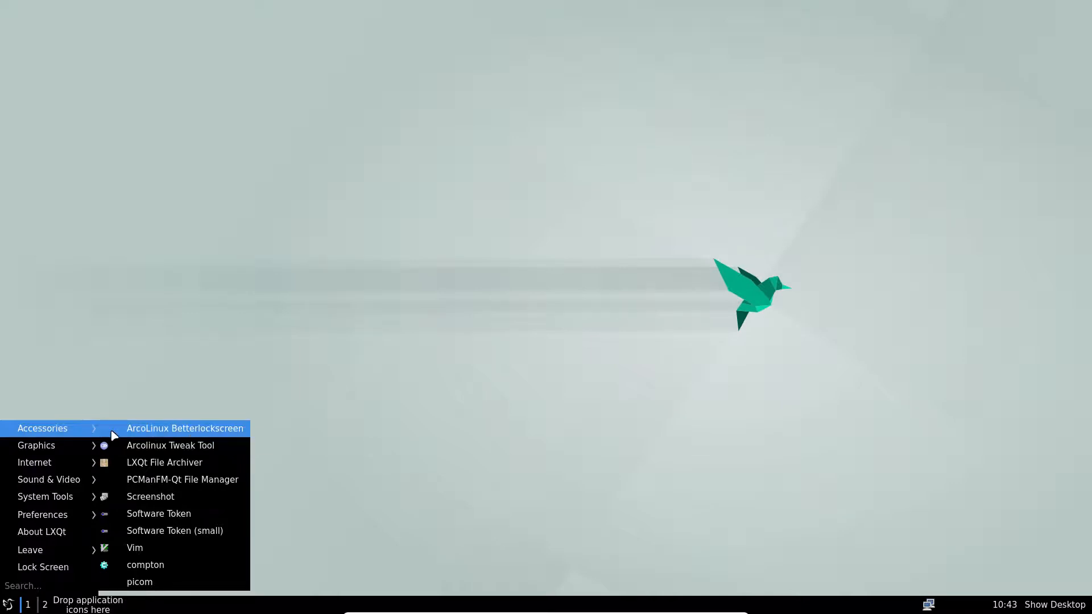
click(162, 566)
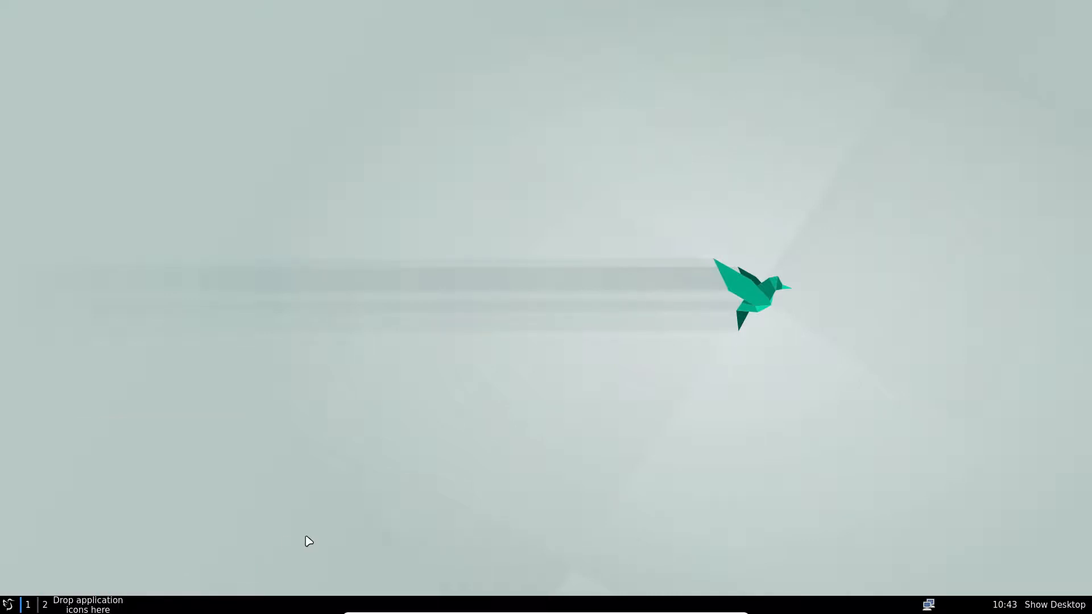
click(3, 605)
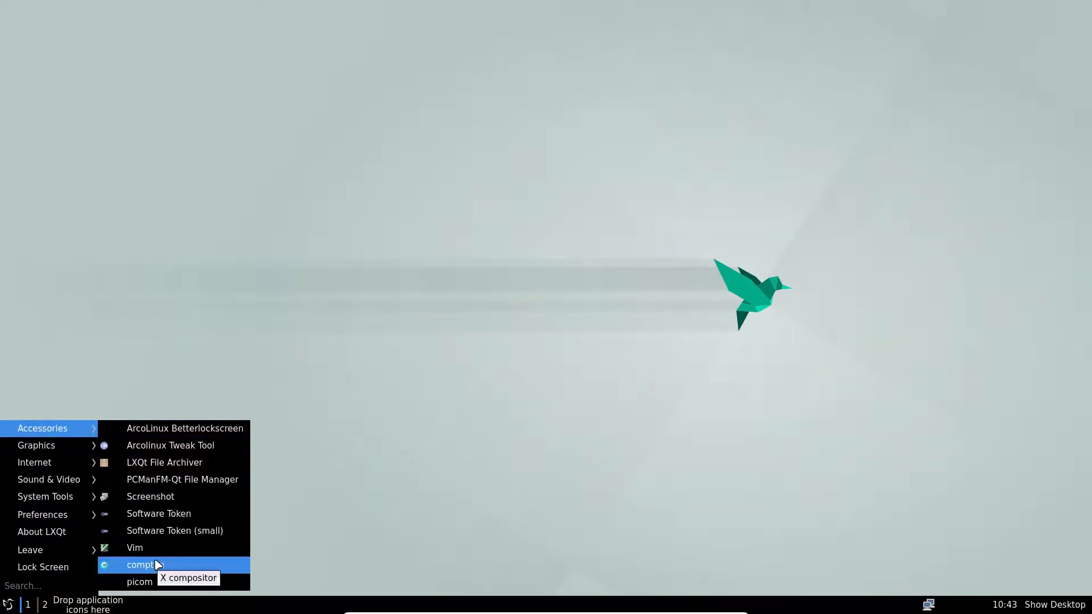
click(163, 585)
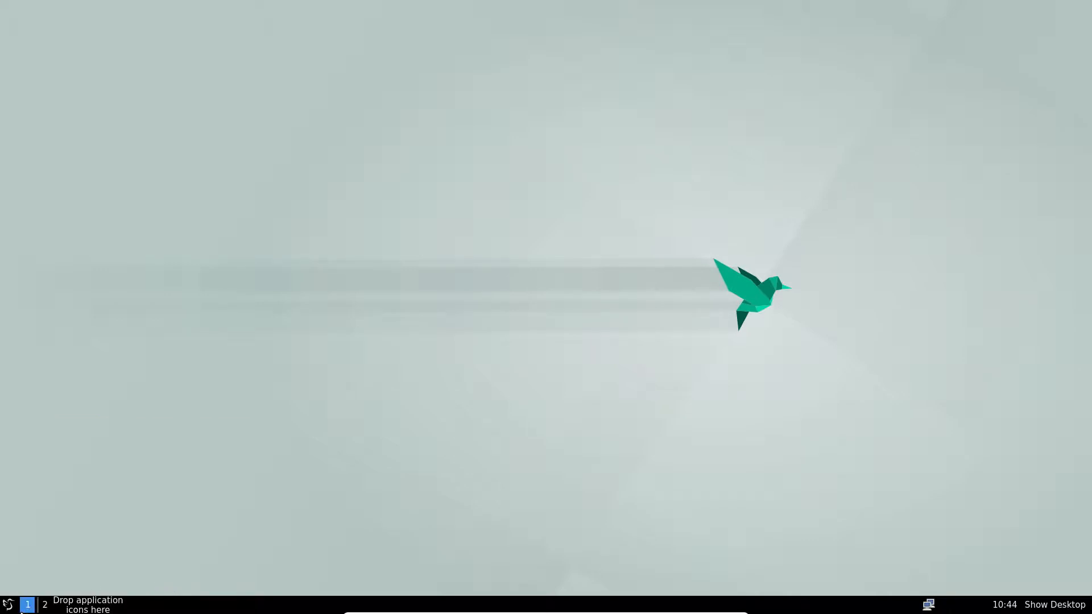
Show the About LXQt window and close it.
click(8, 606)
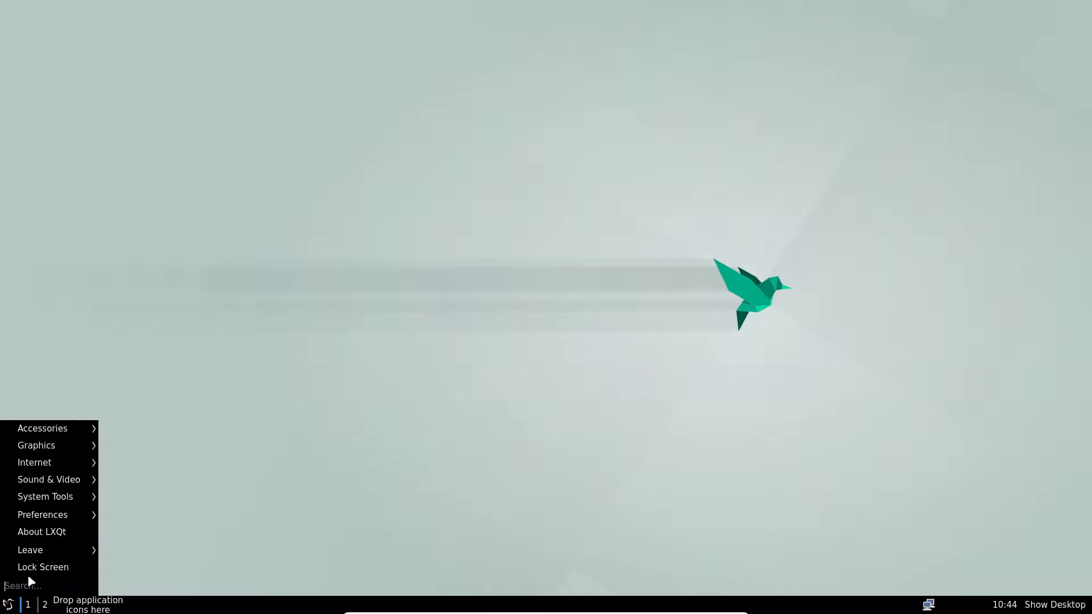
mouse_move(67, 551)
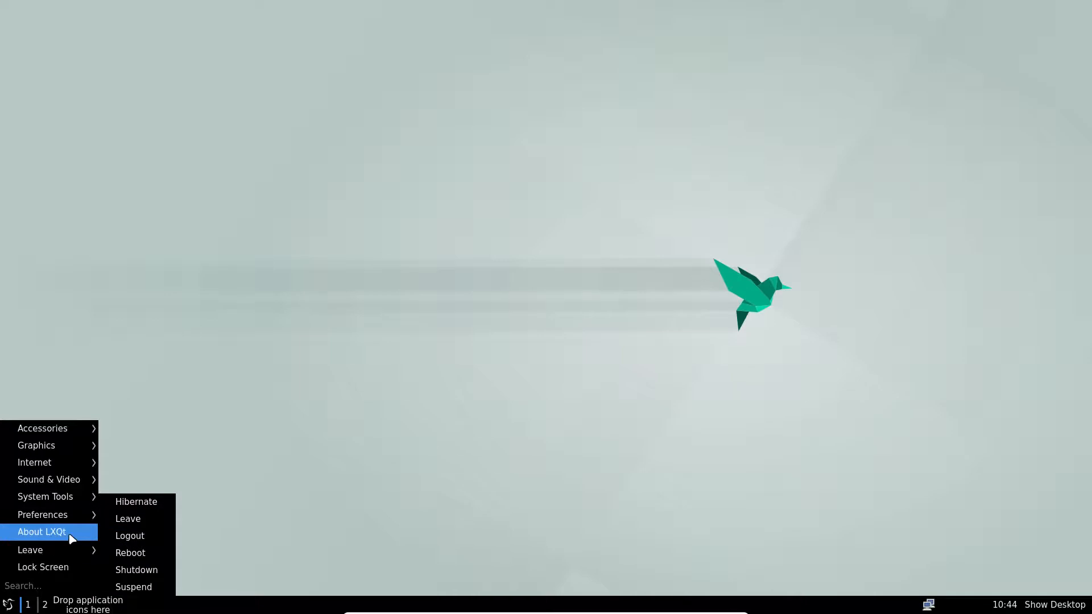
click(71, 534)
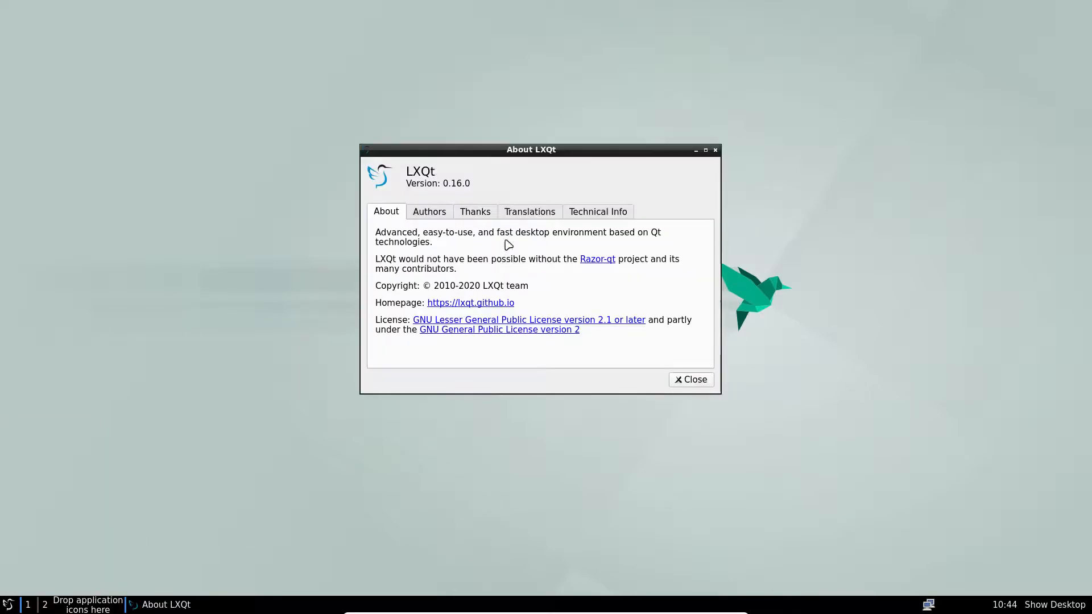
click(715, 150)
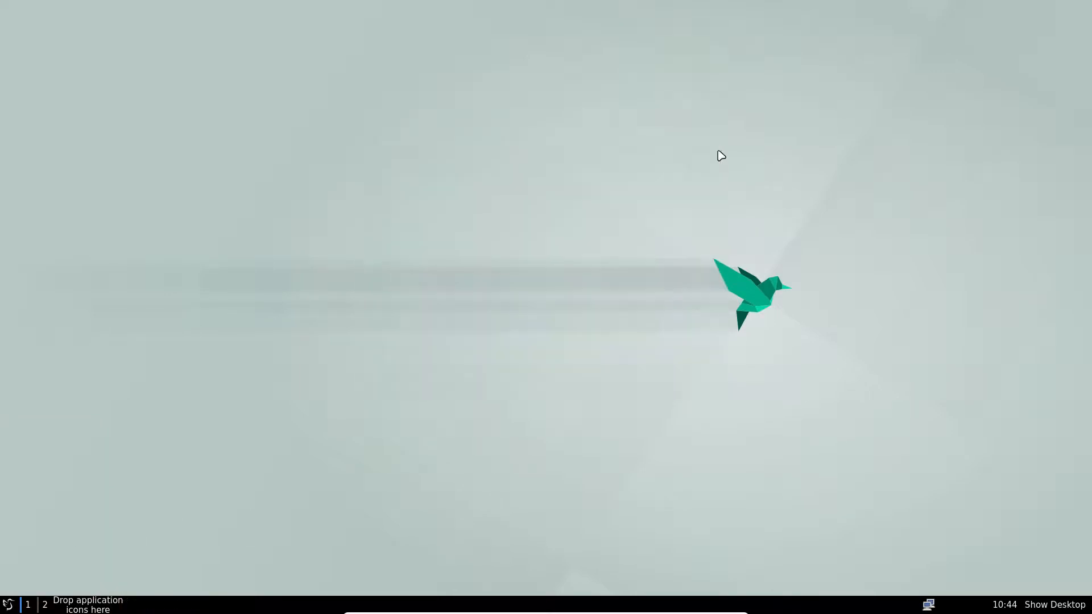
Launch the Termite terminal from System Tools.
click(8, 605)
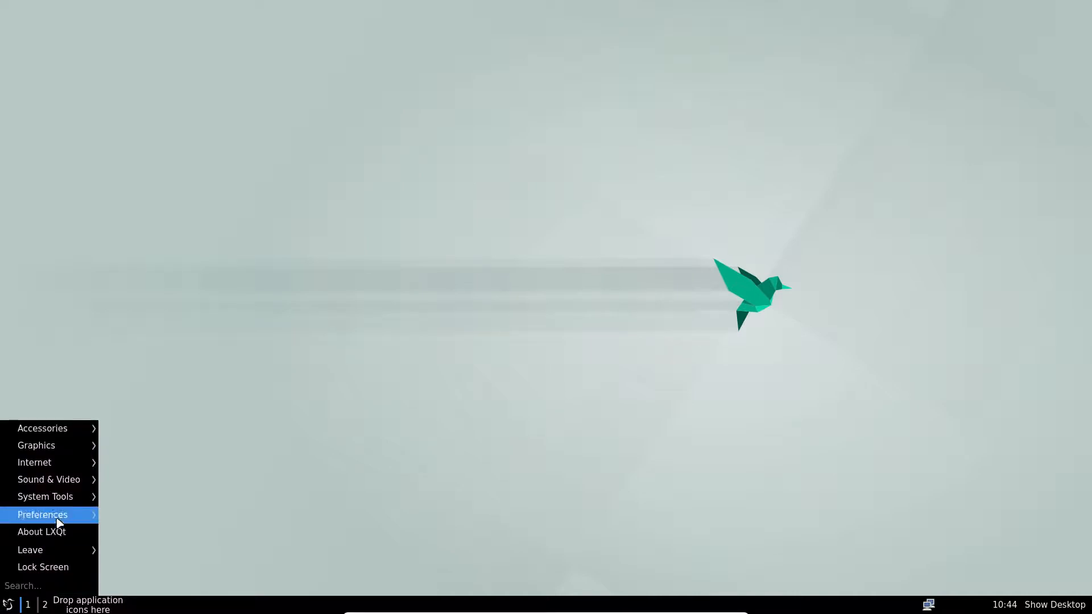
mouse_move(75, 498)
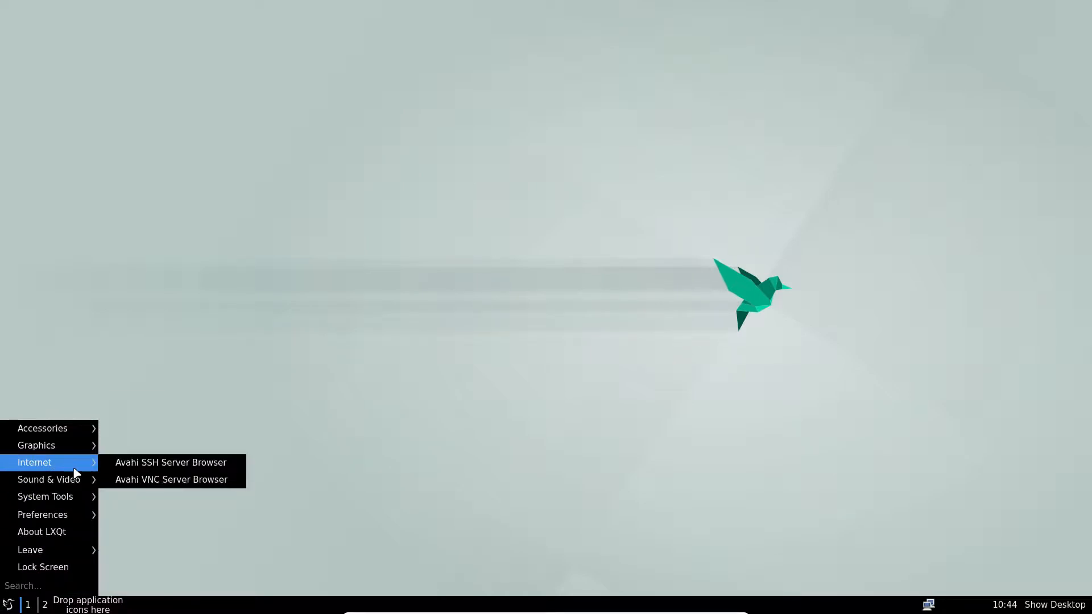
mouse_move(83, 426)
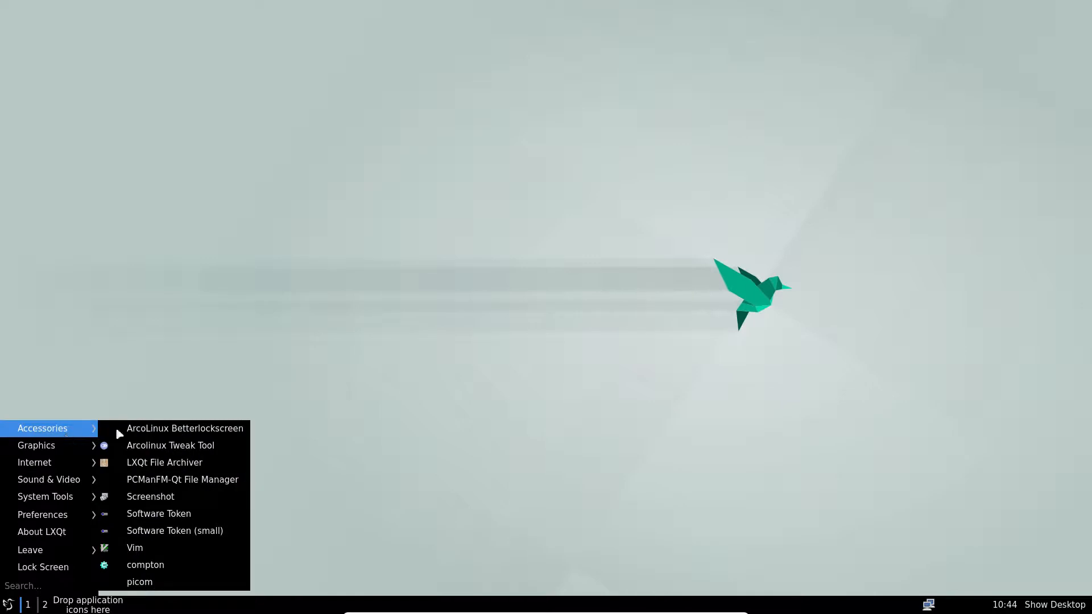
mouse_move(61, 520)
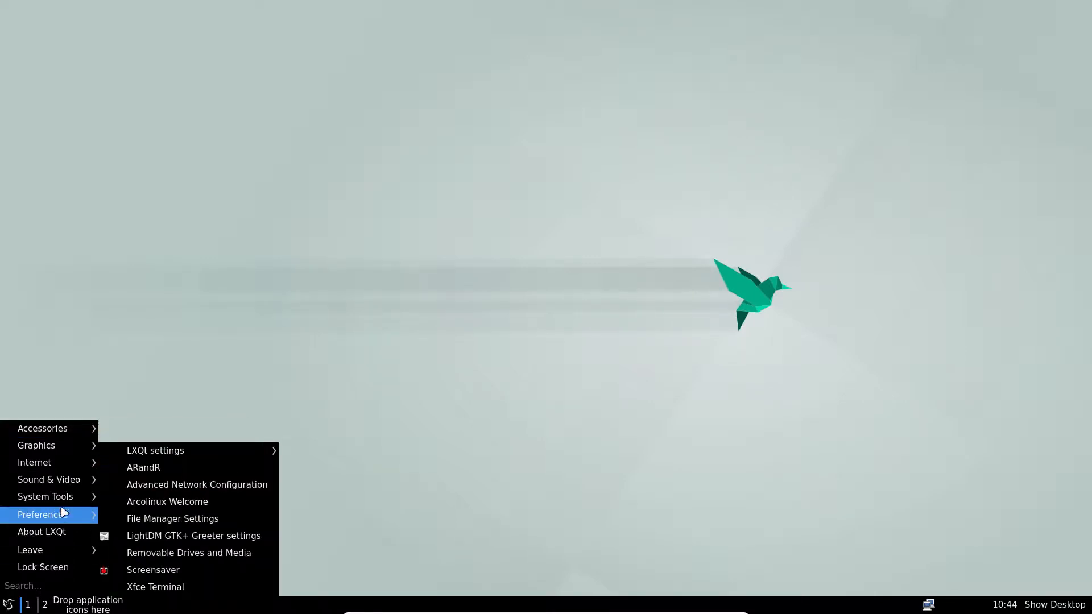
click(152, 501)
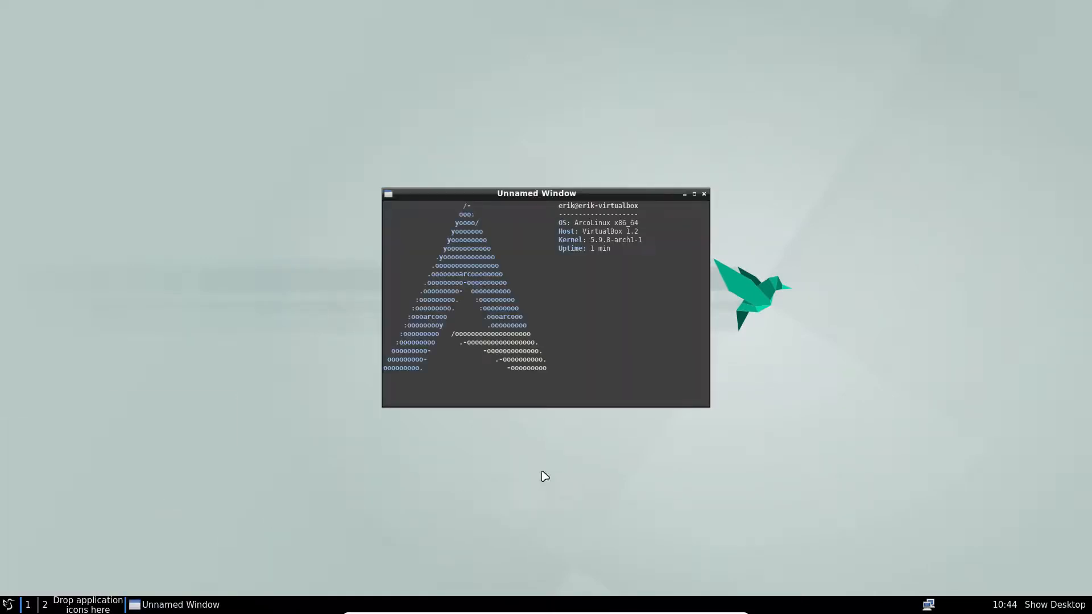
Run skel and sr in Termite to restore ArcoLinux default configs, then close the terminal.
text(skel)
key(Return)
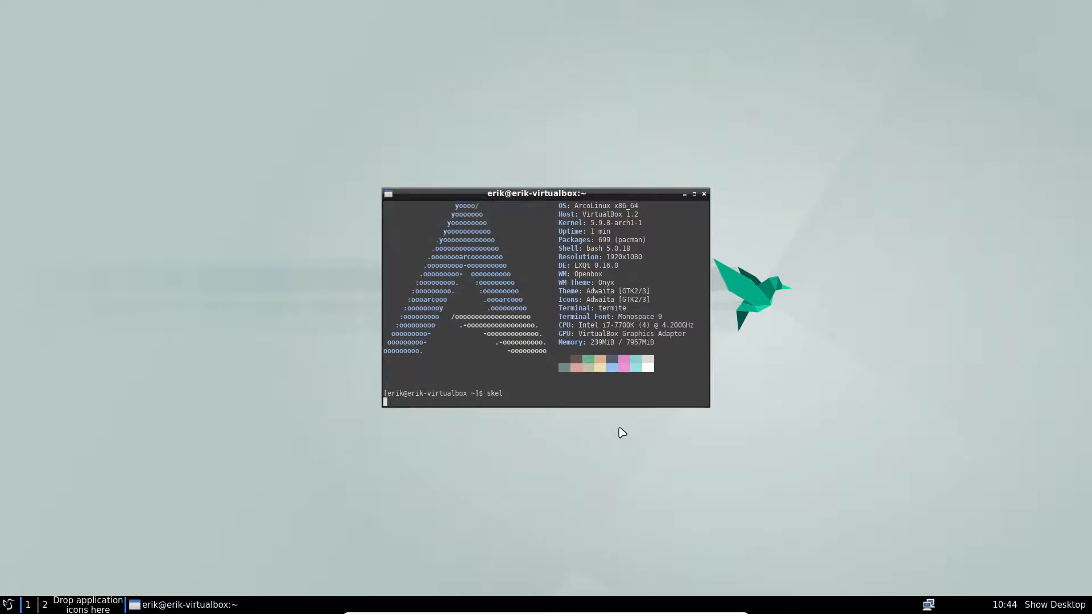
text(sr)
key(Return)
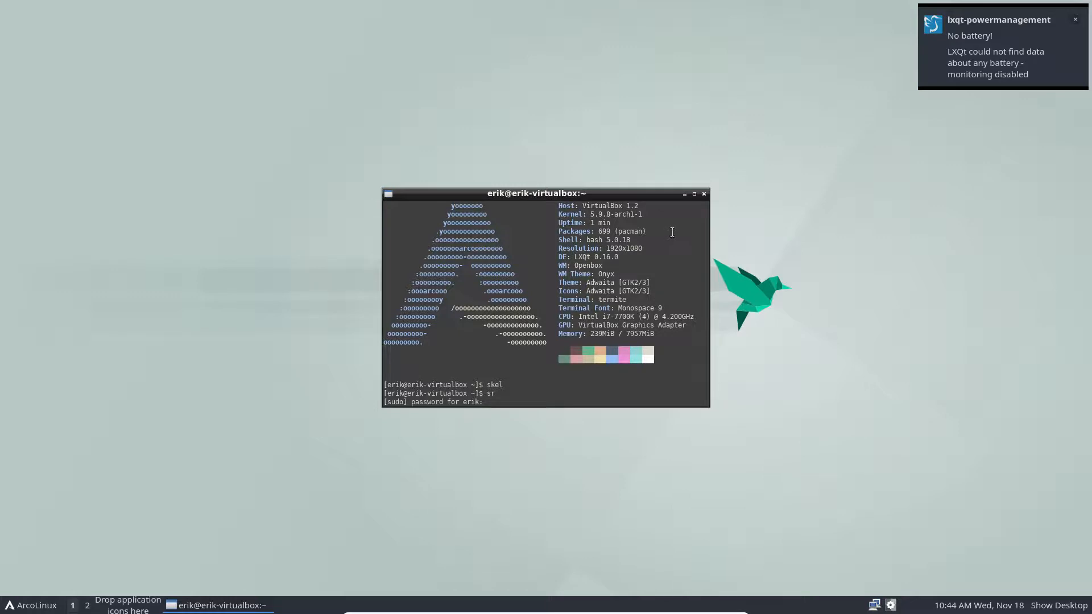
click(704, 194)
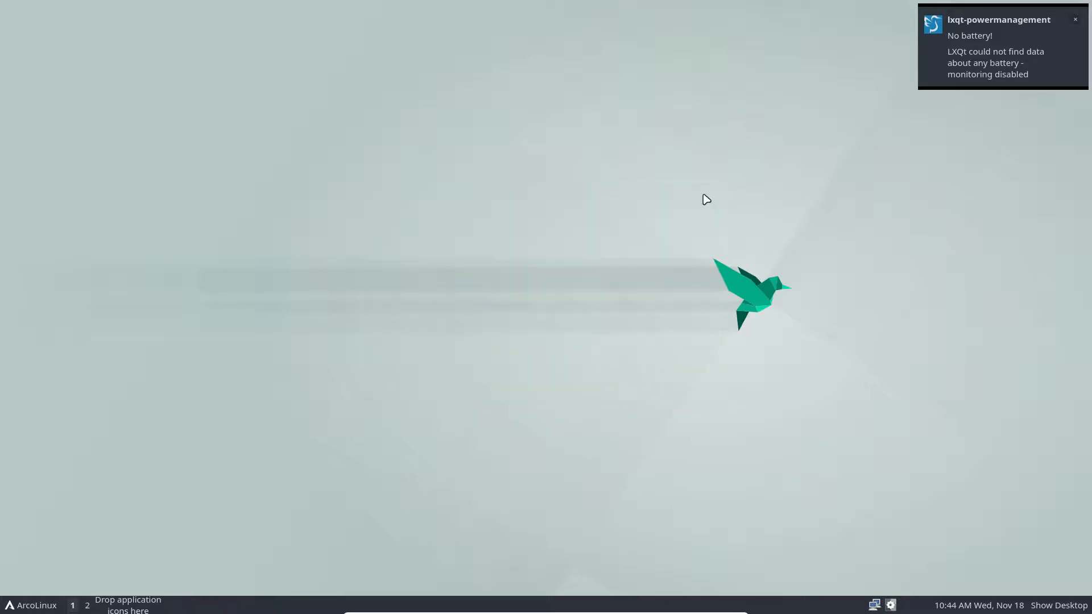
Reboot the VM via Leave > Reboot in the ArcoLinux menu.
click(38, 602)
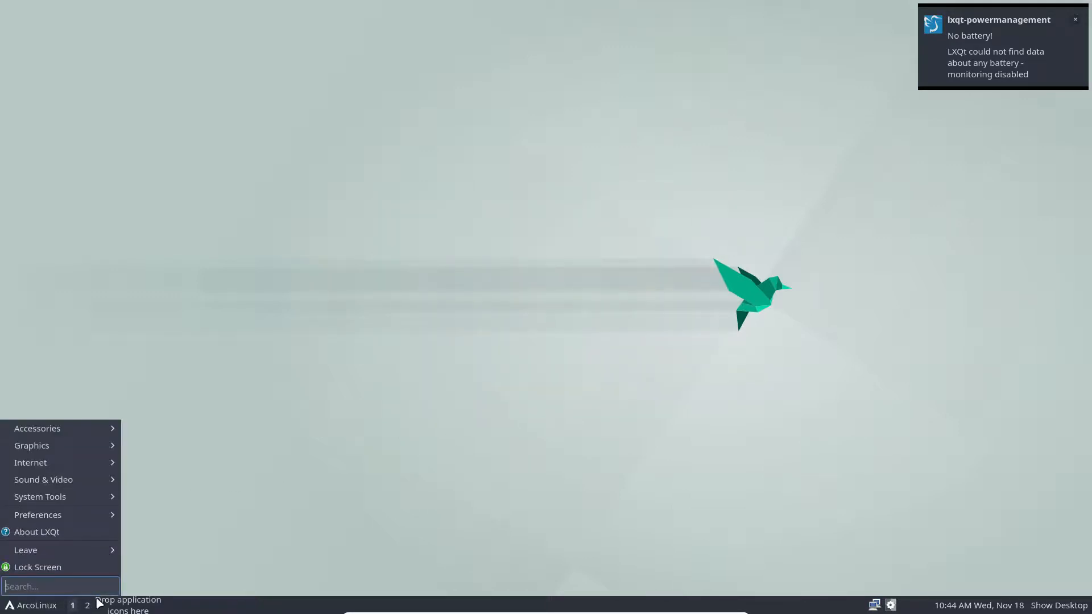
mouse_move(108, 550)
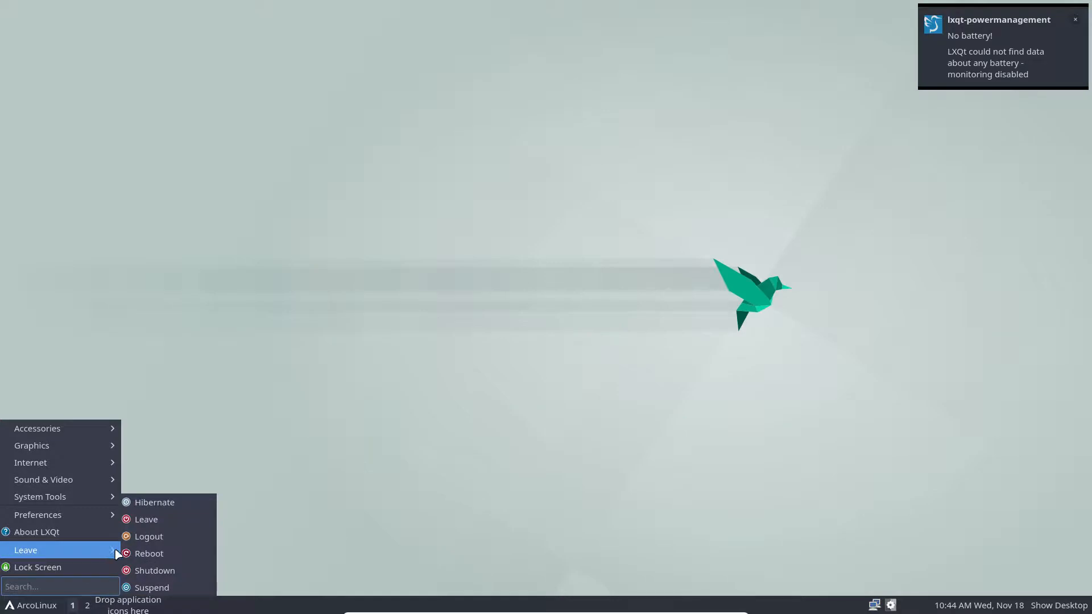
click(150, 554)
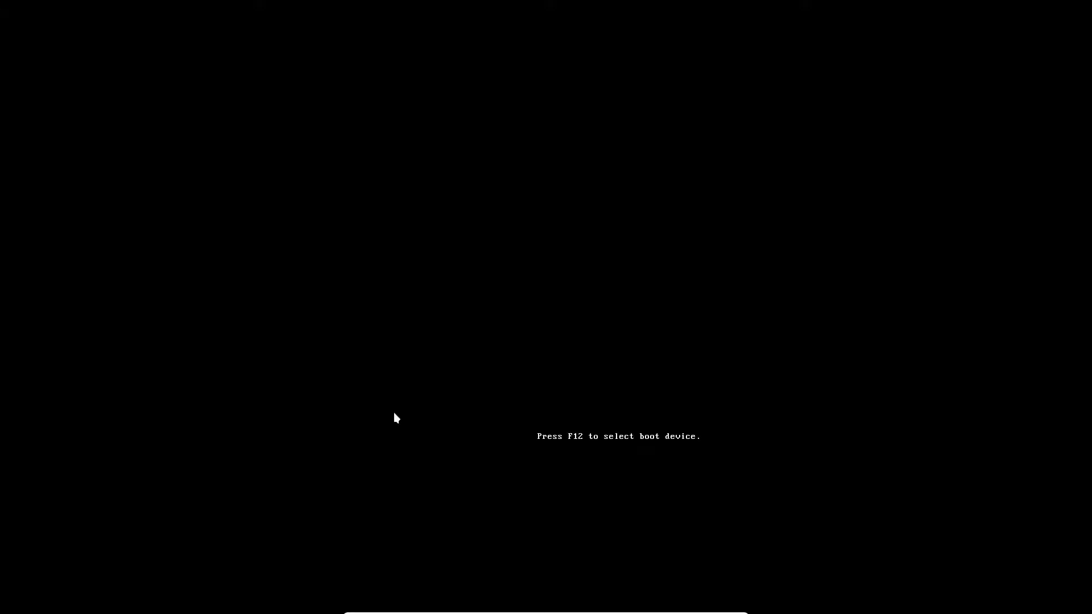
Boot the existing installed OS and log in at the LightDM greeter.
key(Down)
key(Down)
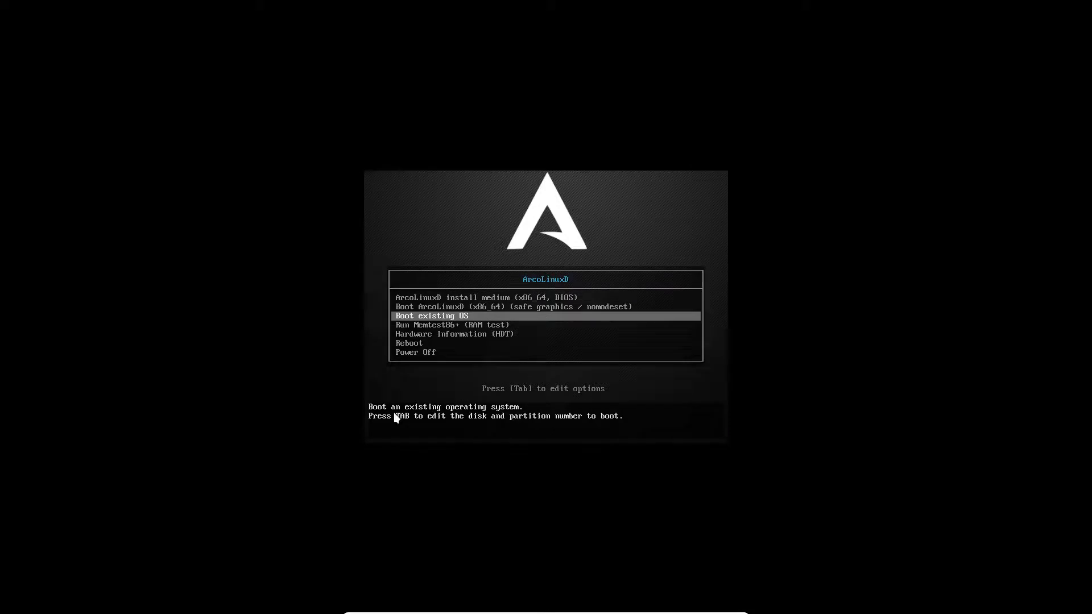
key(Return)
key(Return)
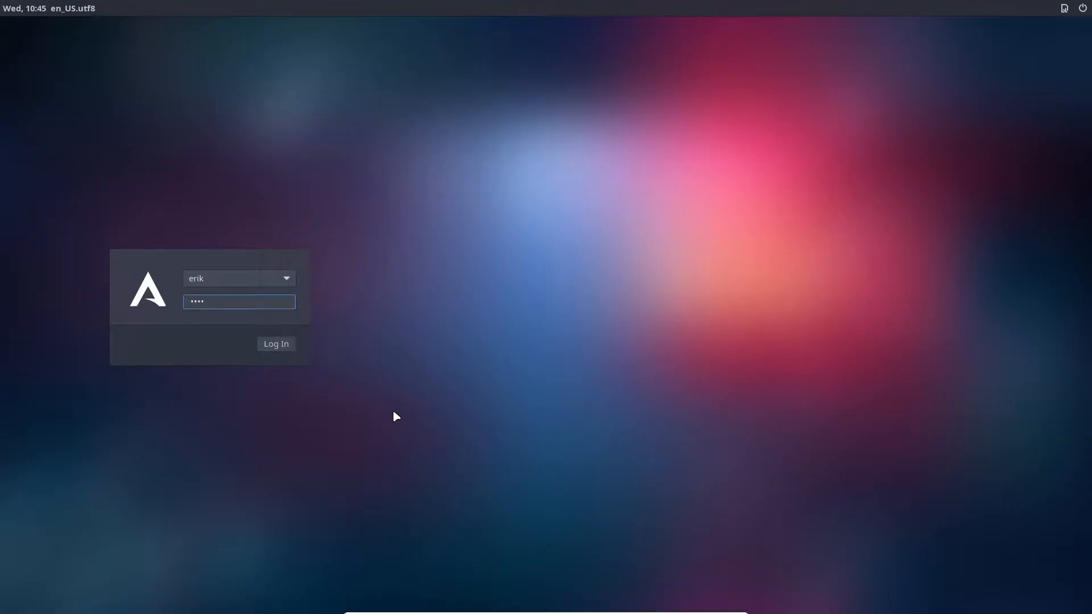
key(Return)
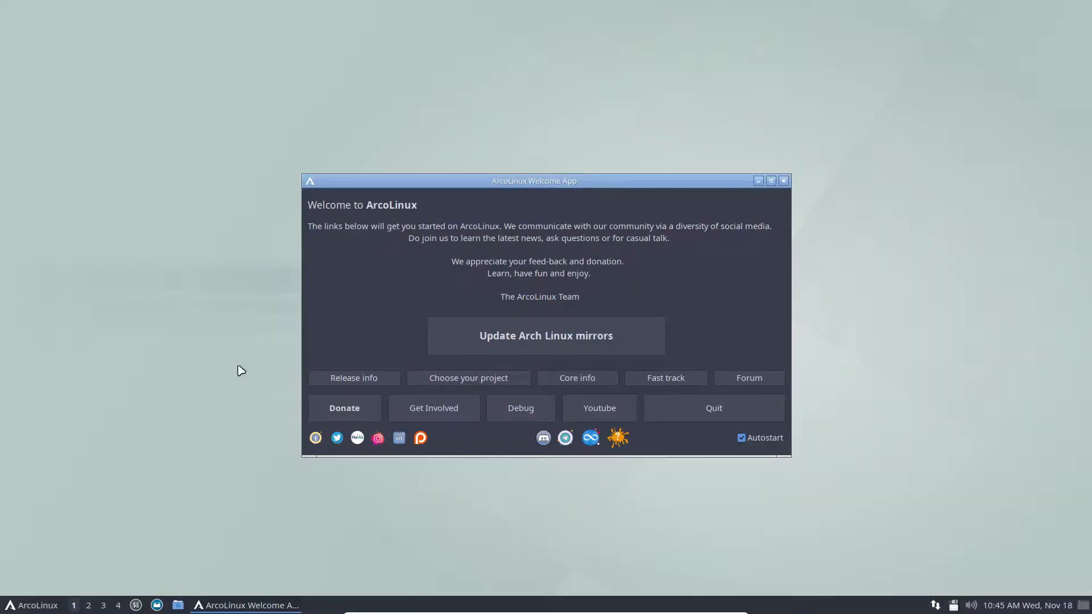
Browse the LXQt application menu, close it, and quit the ArcoLinux Welcome App.
click(10, 607)
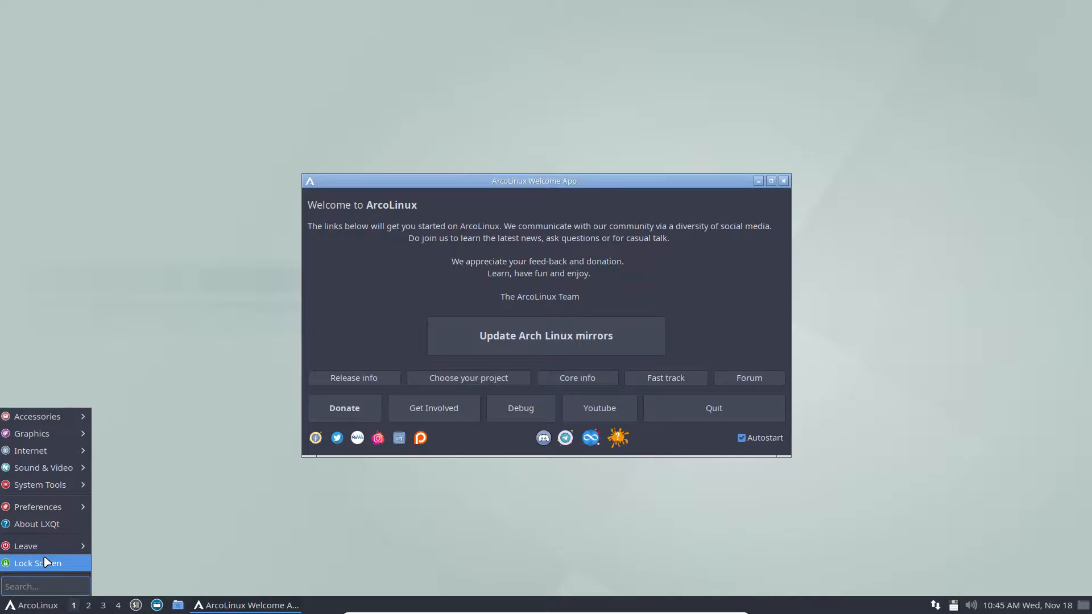
mouse_move(66, 515)
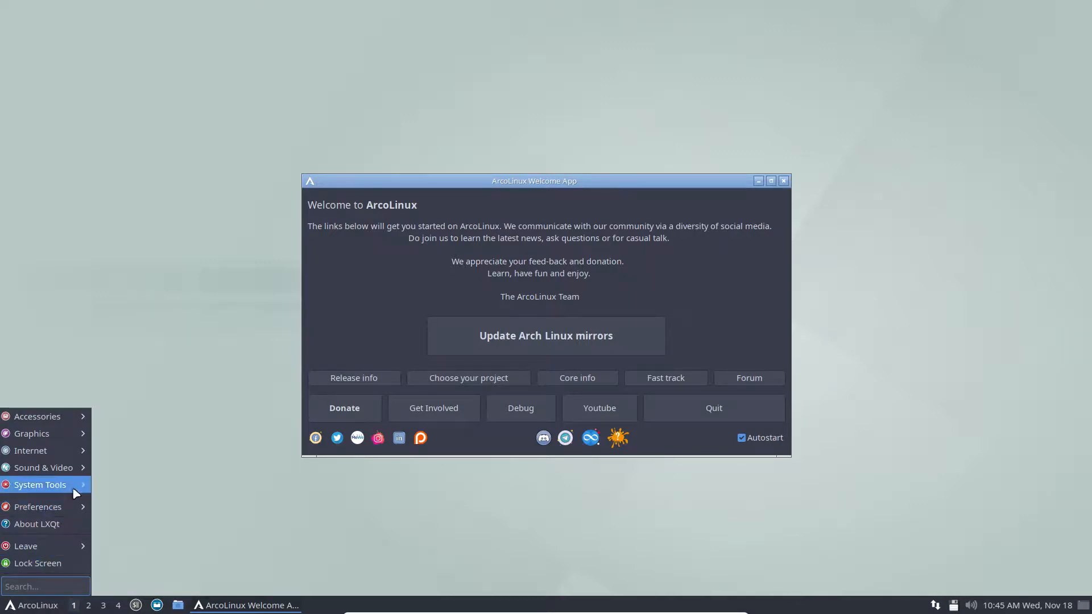
mouse_move(74, 474)
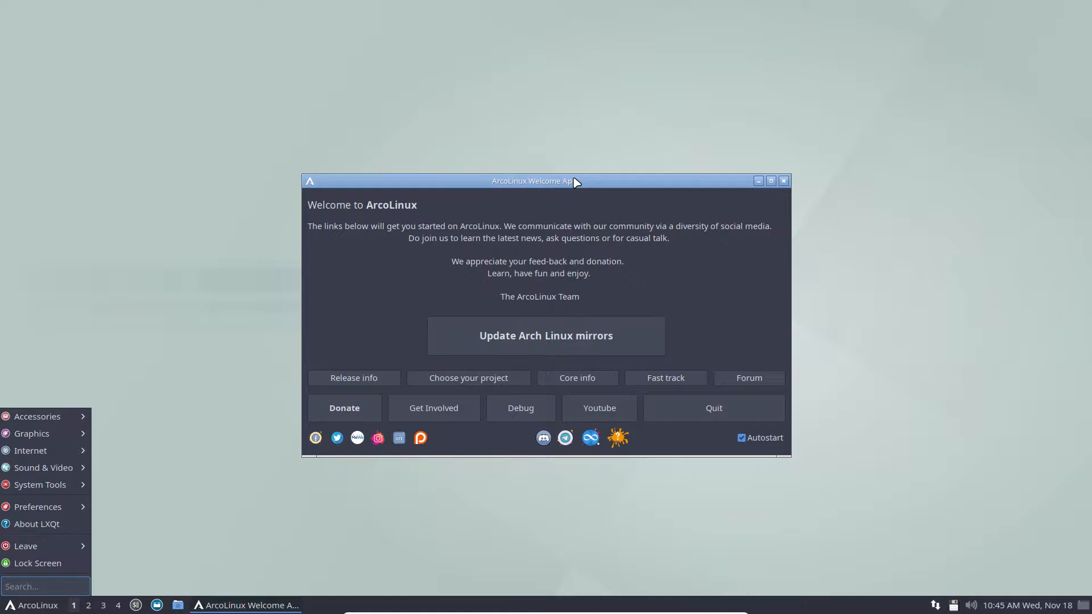
click(735, 438)
click(728, 419)
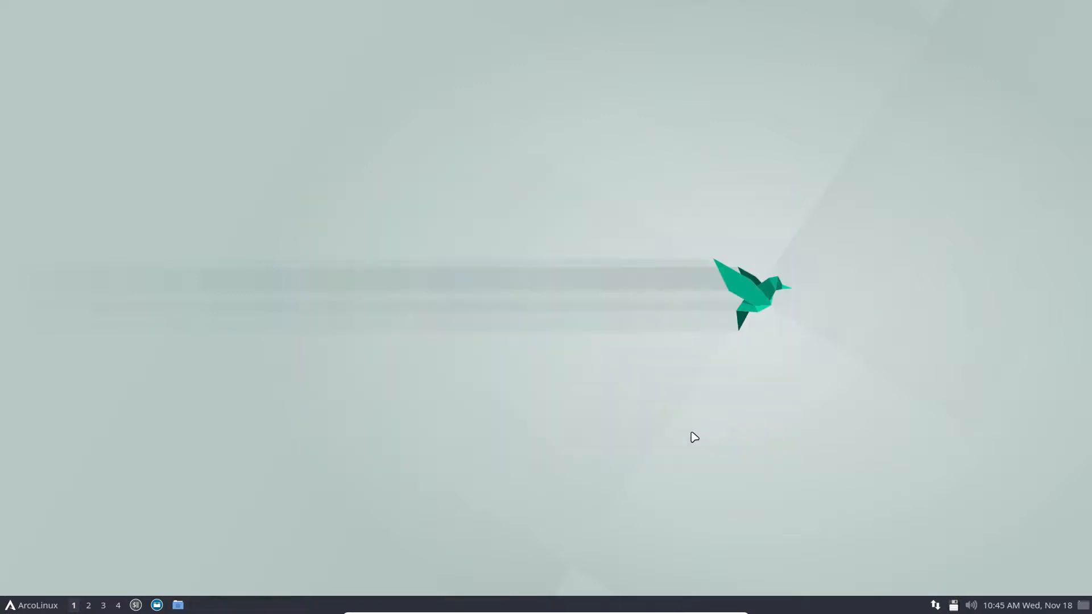
click(22, 610)
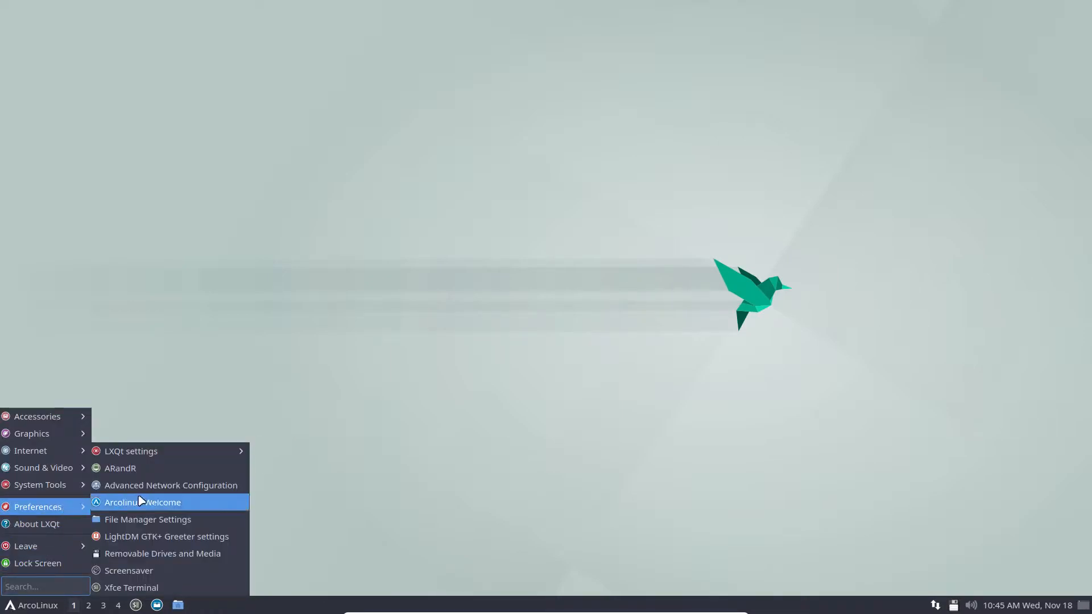
mouse_move(219, 458)
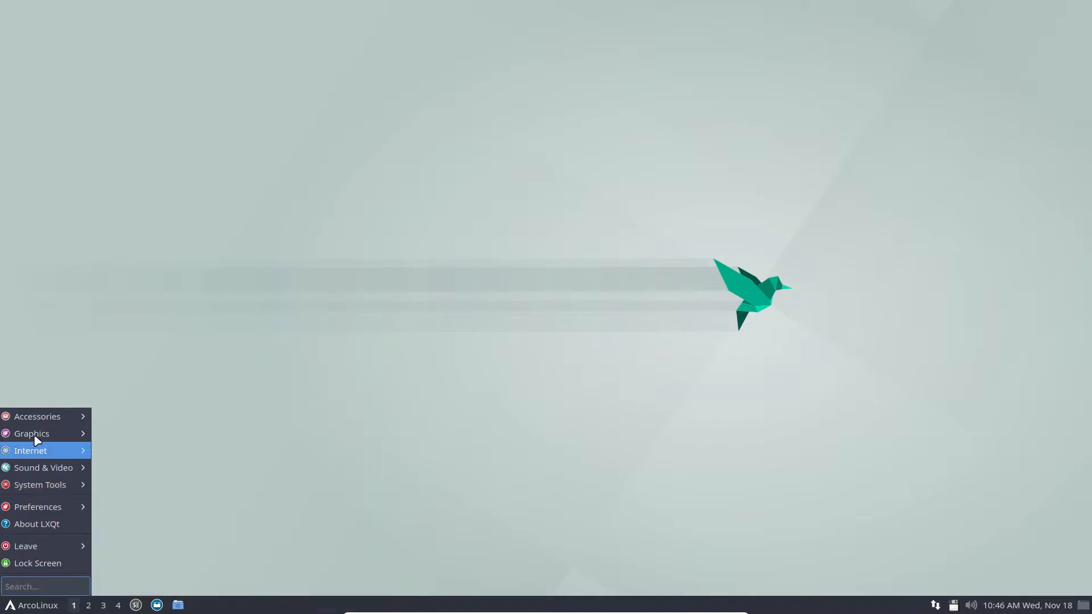
mouse_move(37, 432)
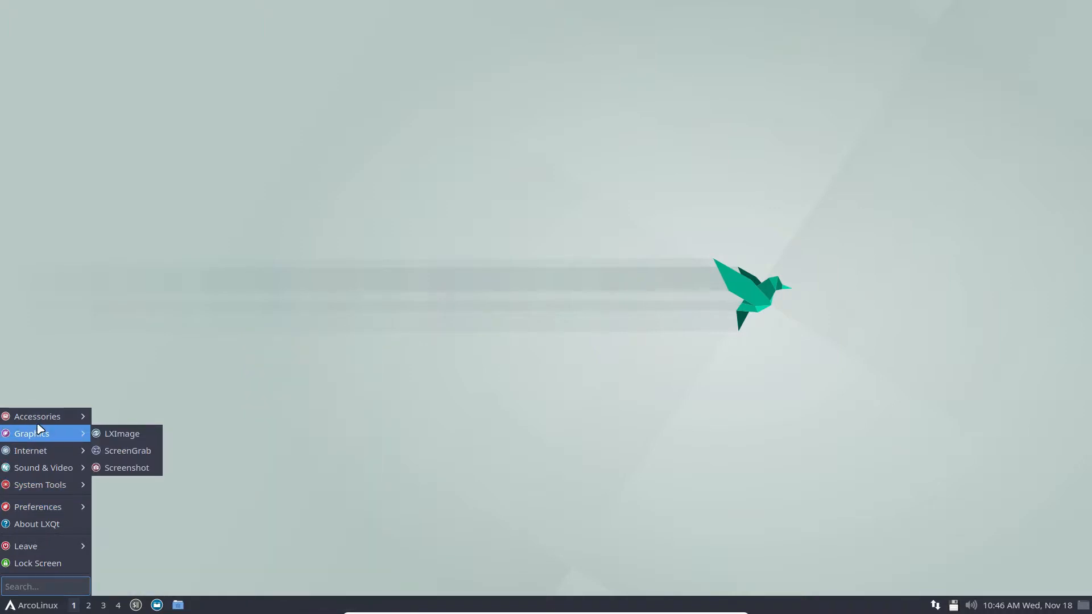
click(230, 319)
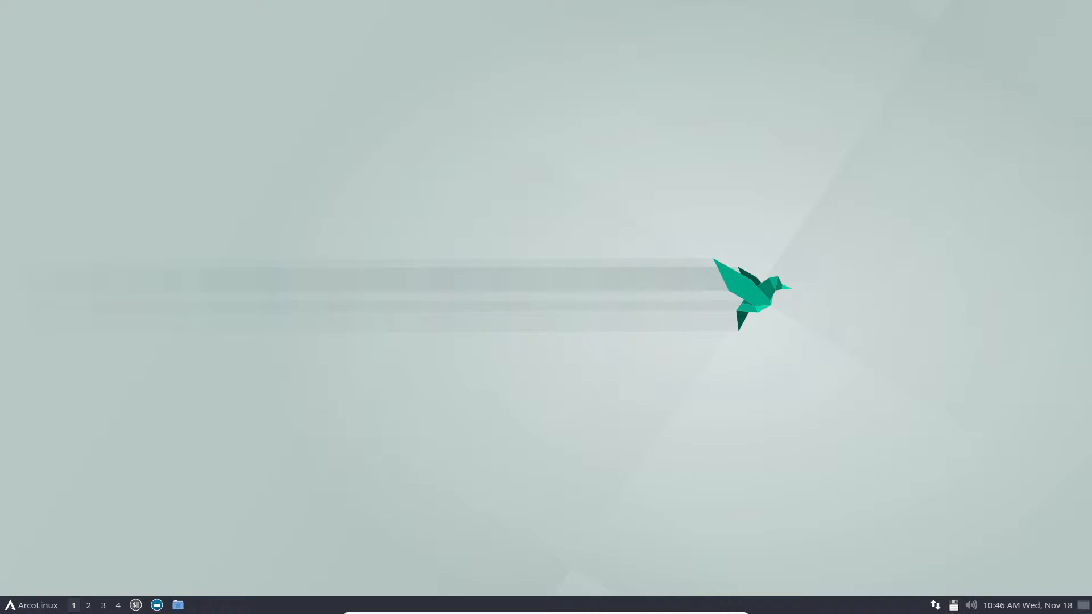
Switch to host Chromium and open the ArcoLinuxD LXQt '1 – Installation' guide tab.
key(ctrl+F1)
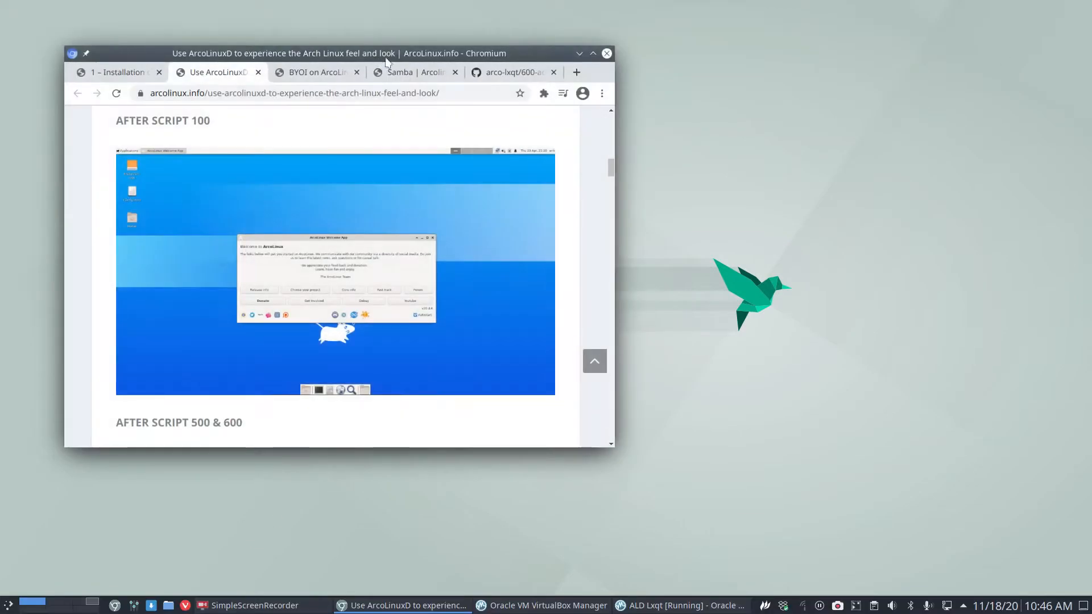
scroll(271, 388, down, 5)
scroll(270, 389, up, 15)
scroll(270, 388, down, 5)
scroll(271, 388, down, 3)
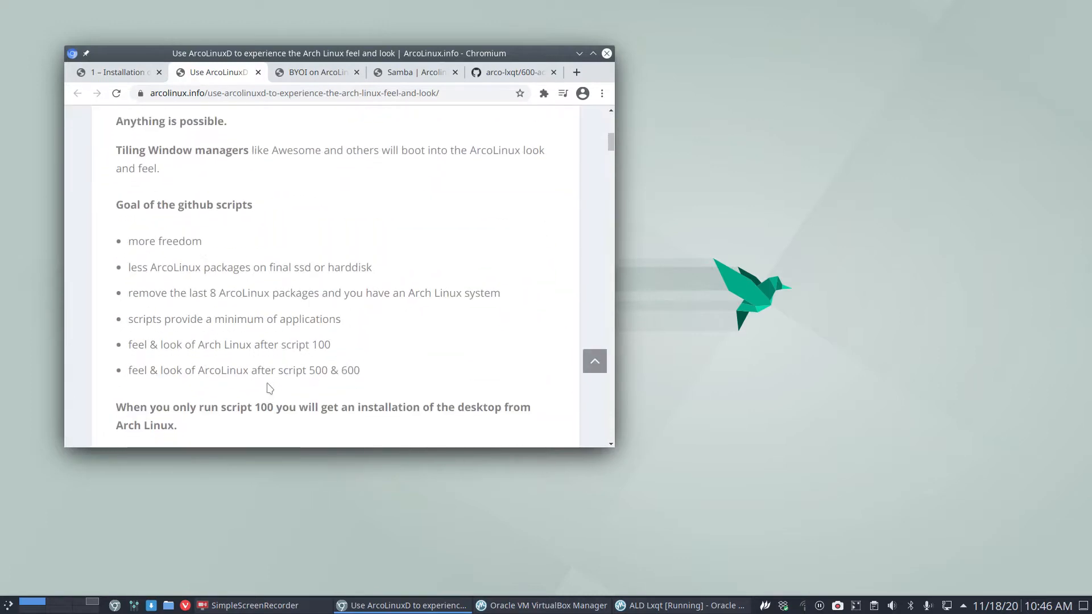
click(121, 74)
Select the arco-lxqt git clone command, then drag the browser window aside.
scroll(163, 256, down, 10)
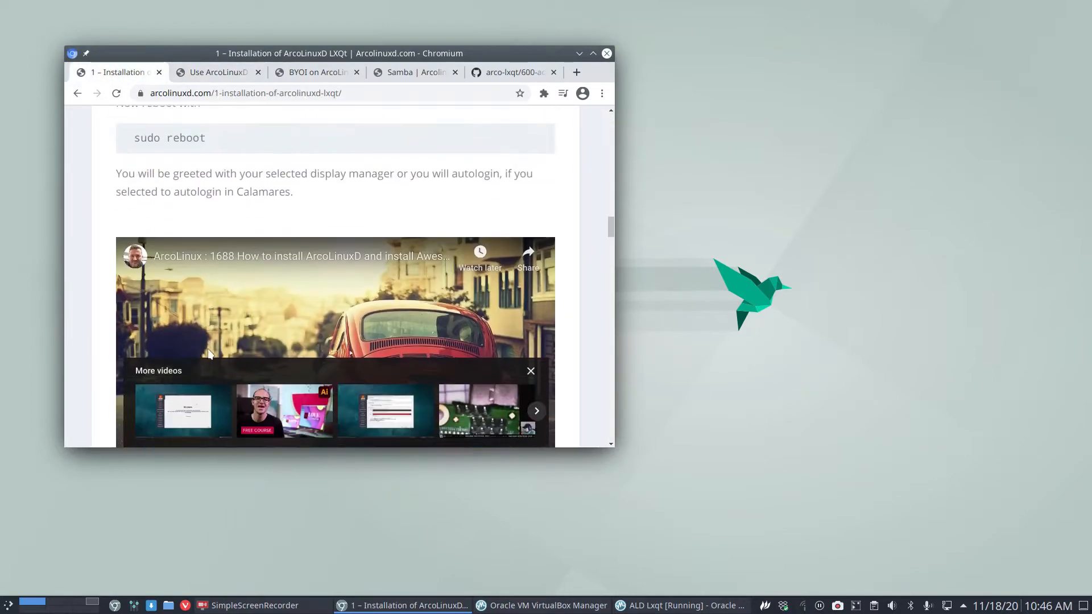
scroll(209, 354, down, 5)
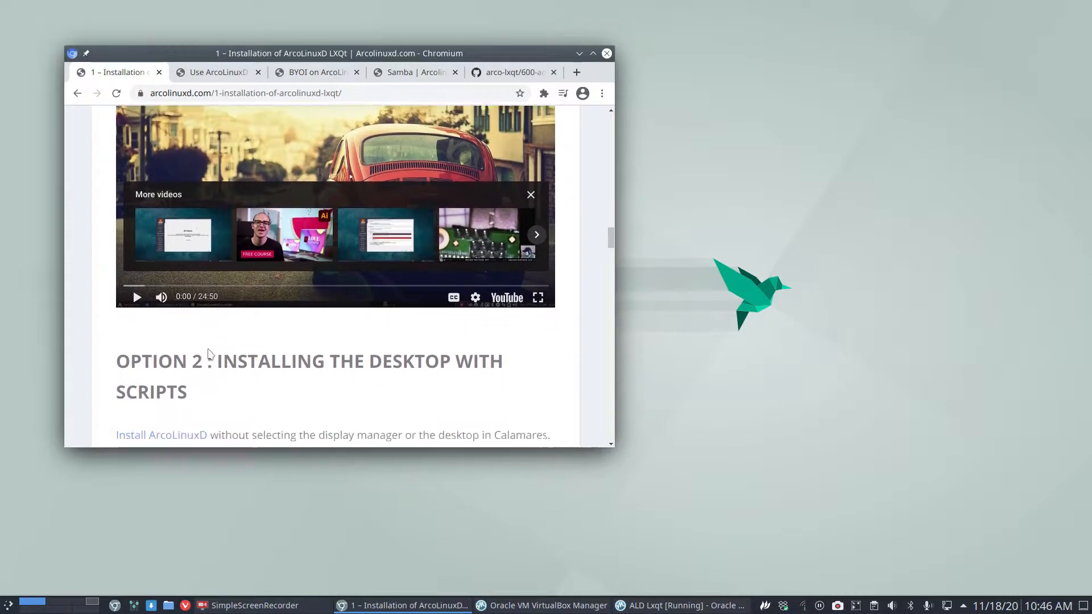
scroll(209, 349, down, 5)
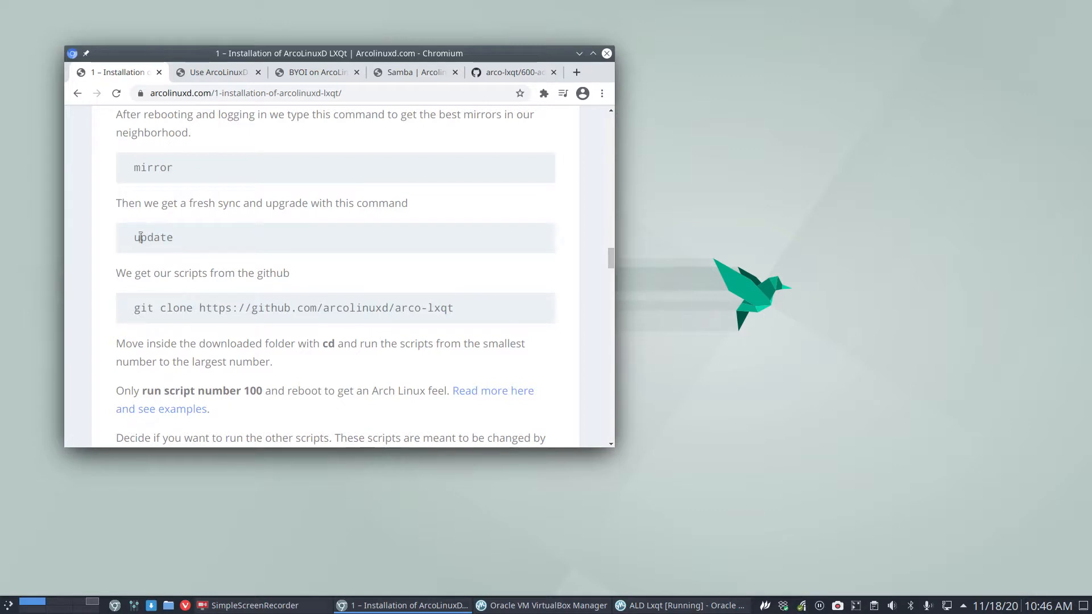
scroll(176, 242, down, 1)
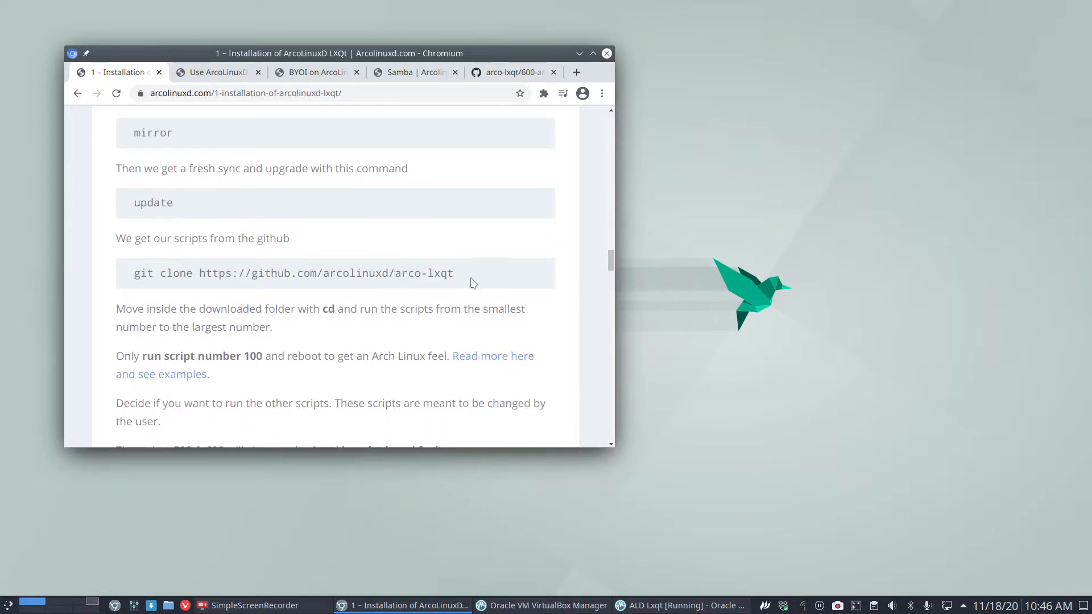
mouse_move(459, 273)
mouse_down()
mouse_move(236, 293)
mouse_move(163, 277)
mouse_up()
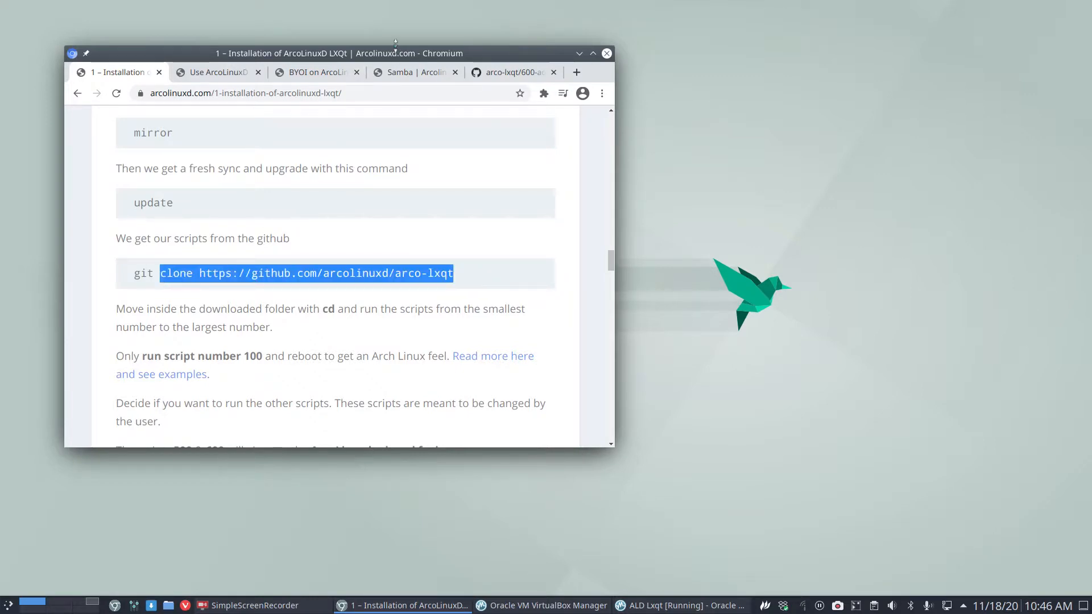
drag(388, 54, 1091, 116)
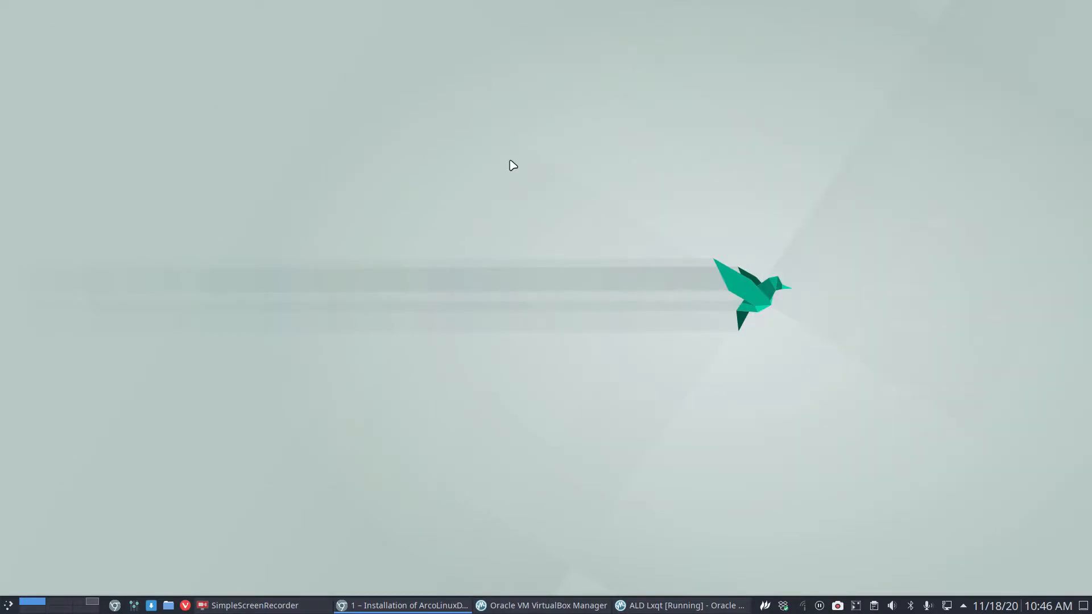
Switch the ArcoLinuxD VM to tty3 and log in with the user account.
click(345, 174)
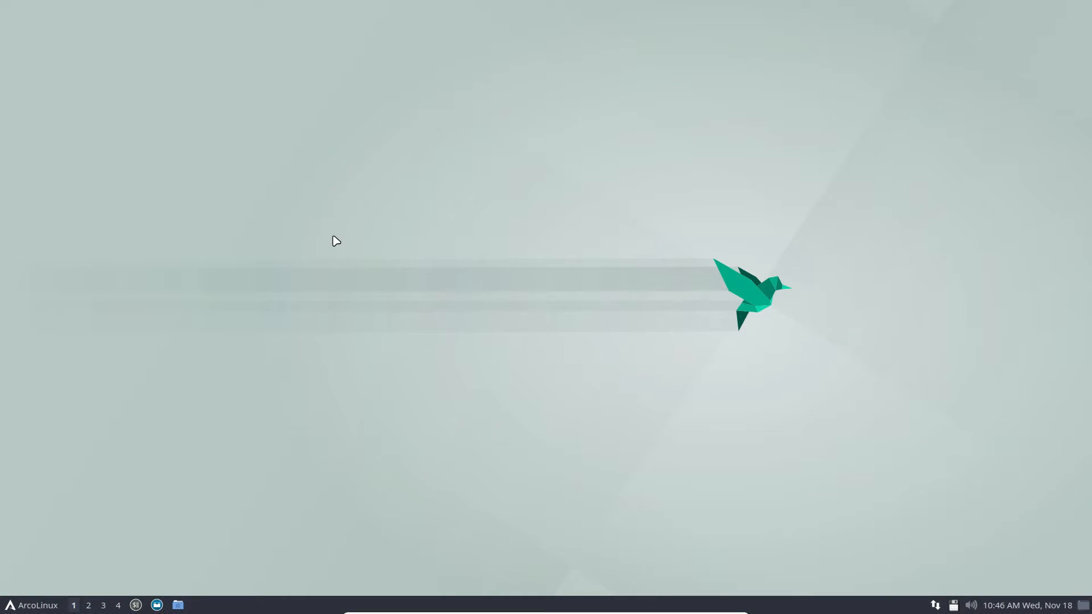
key(ctrl+alt+F3)
text(erik-virtualbox login: erik)
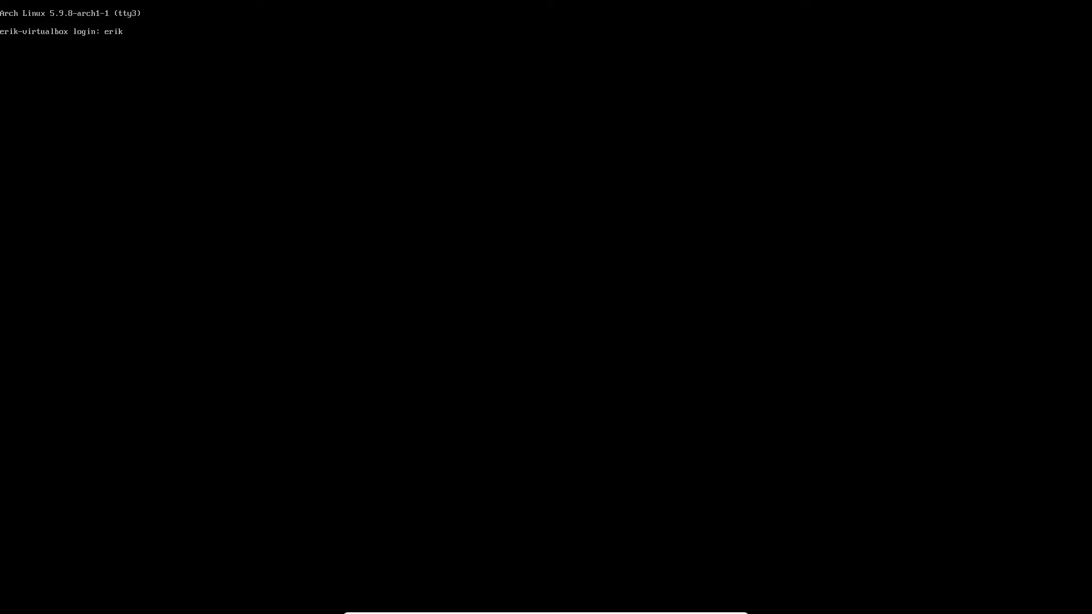
key(Return)
key(Return)
text(gti )
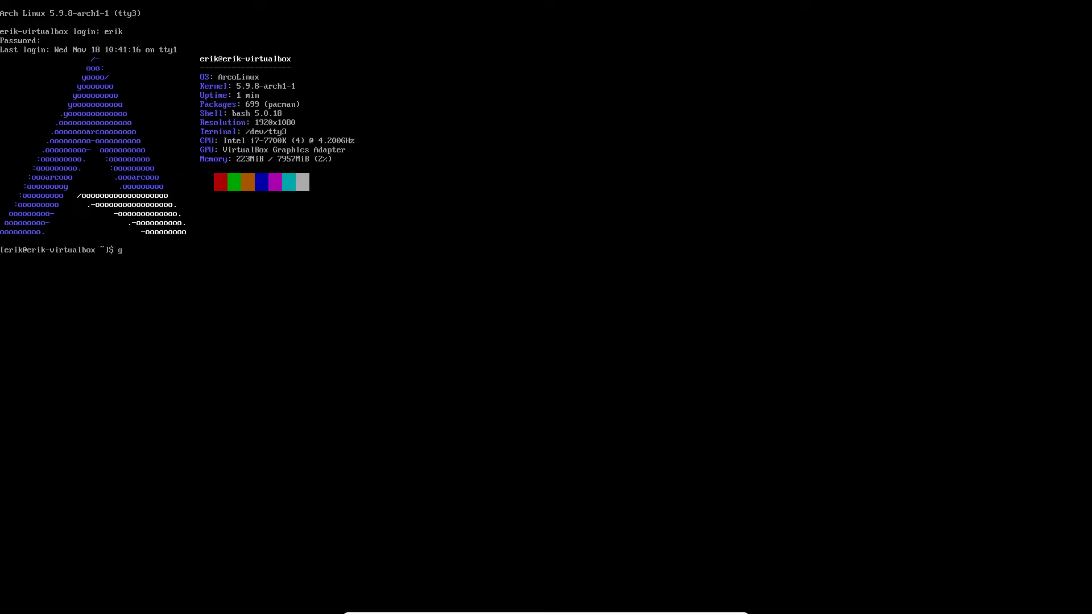
text(t clone https:/.gith)
key(BackSpace)
key(BackSpace)
key(BackSpace)
key(BackSpace)
key(BackSpace)
text(/githubs.)
key(BackSpace)
key(BackSpace)
text(.com/arcolinuxd/arco)
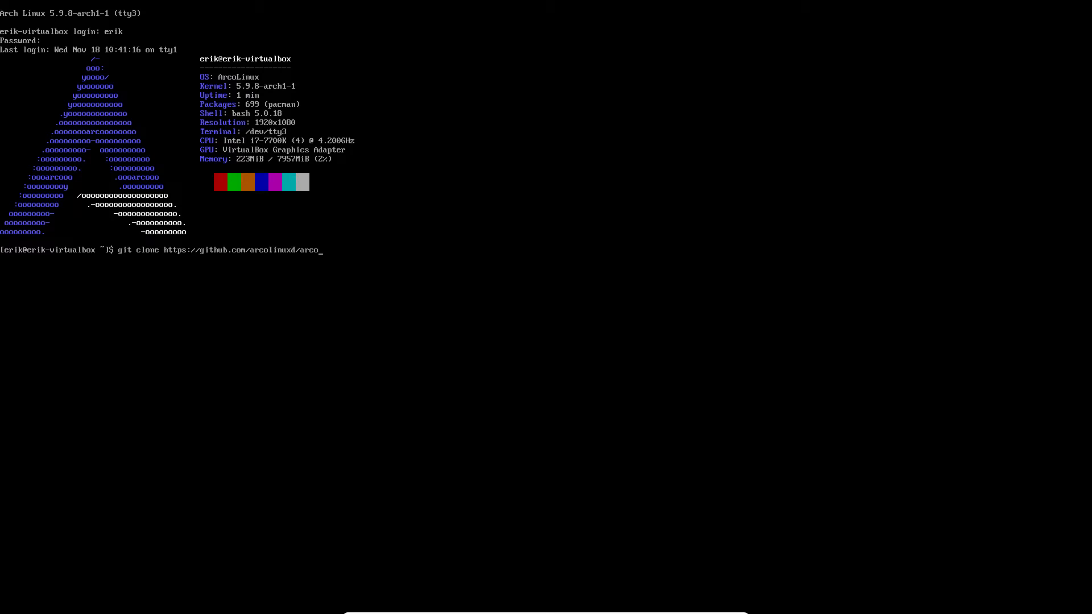
text(-dwm)
key(BackSpace)
key(BackSpace)
key(BackSpace)
text(awesome)
key(BackSpace)
key(BackSpace)
key(BackSpace)
key(BackSpace)
key(BackSpace)
key(BackSpace)
text(lxqt)
key(Return)
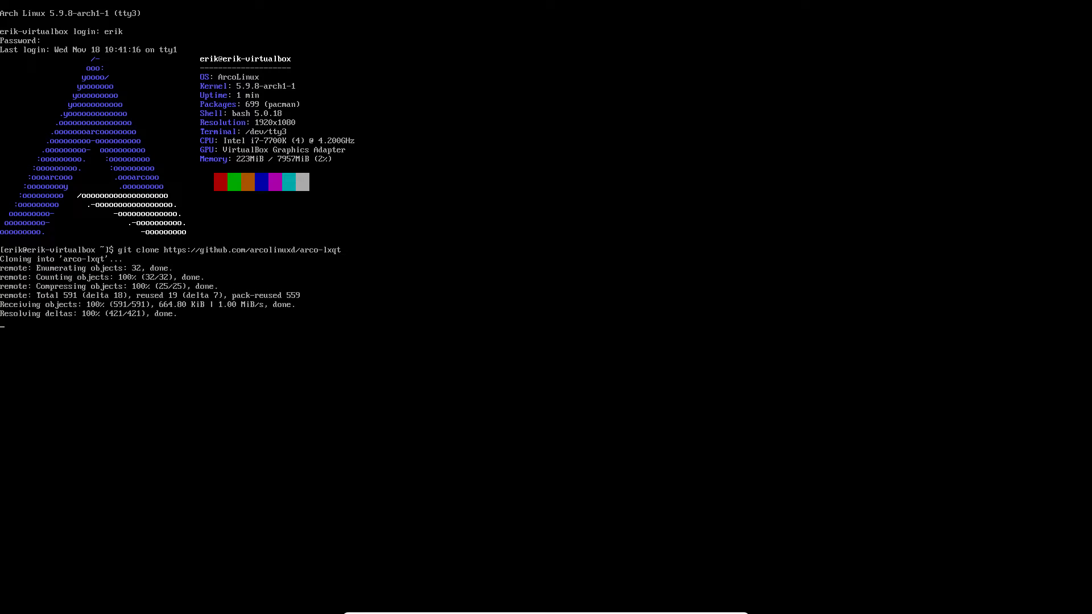
Move into the arco-lxqt folder and list its install scripts.
text(cd ar)
key(Tab)
key(Return)
text(ls)
key(Return)
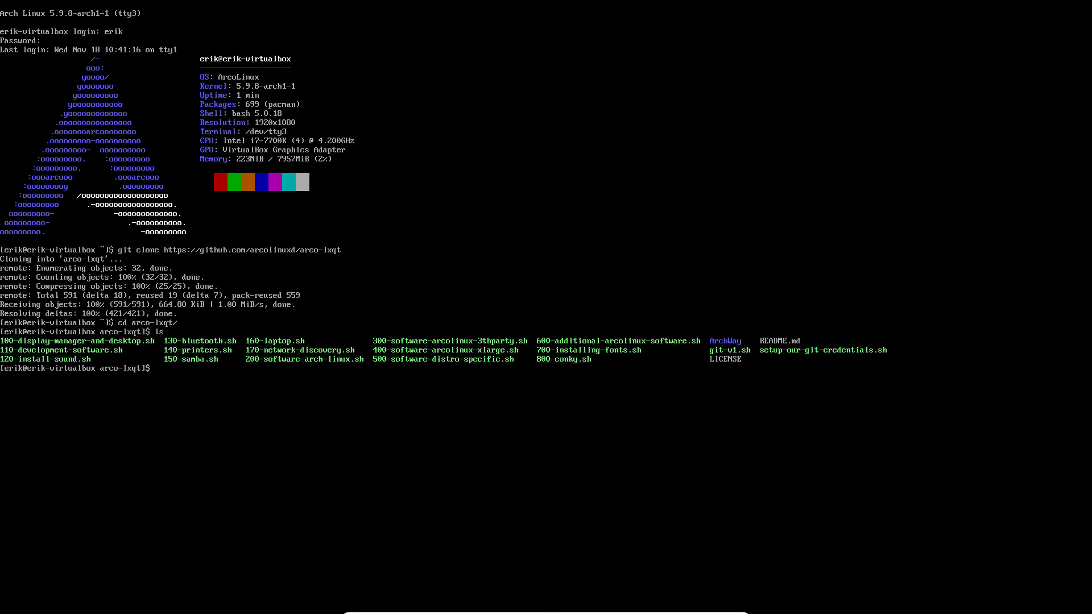